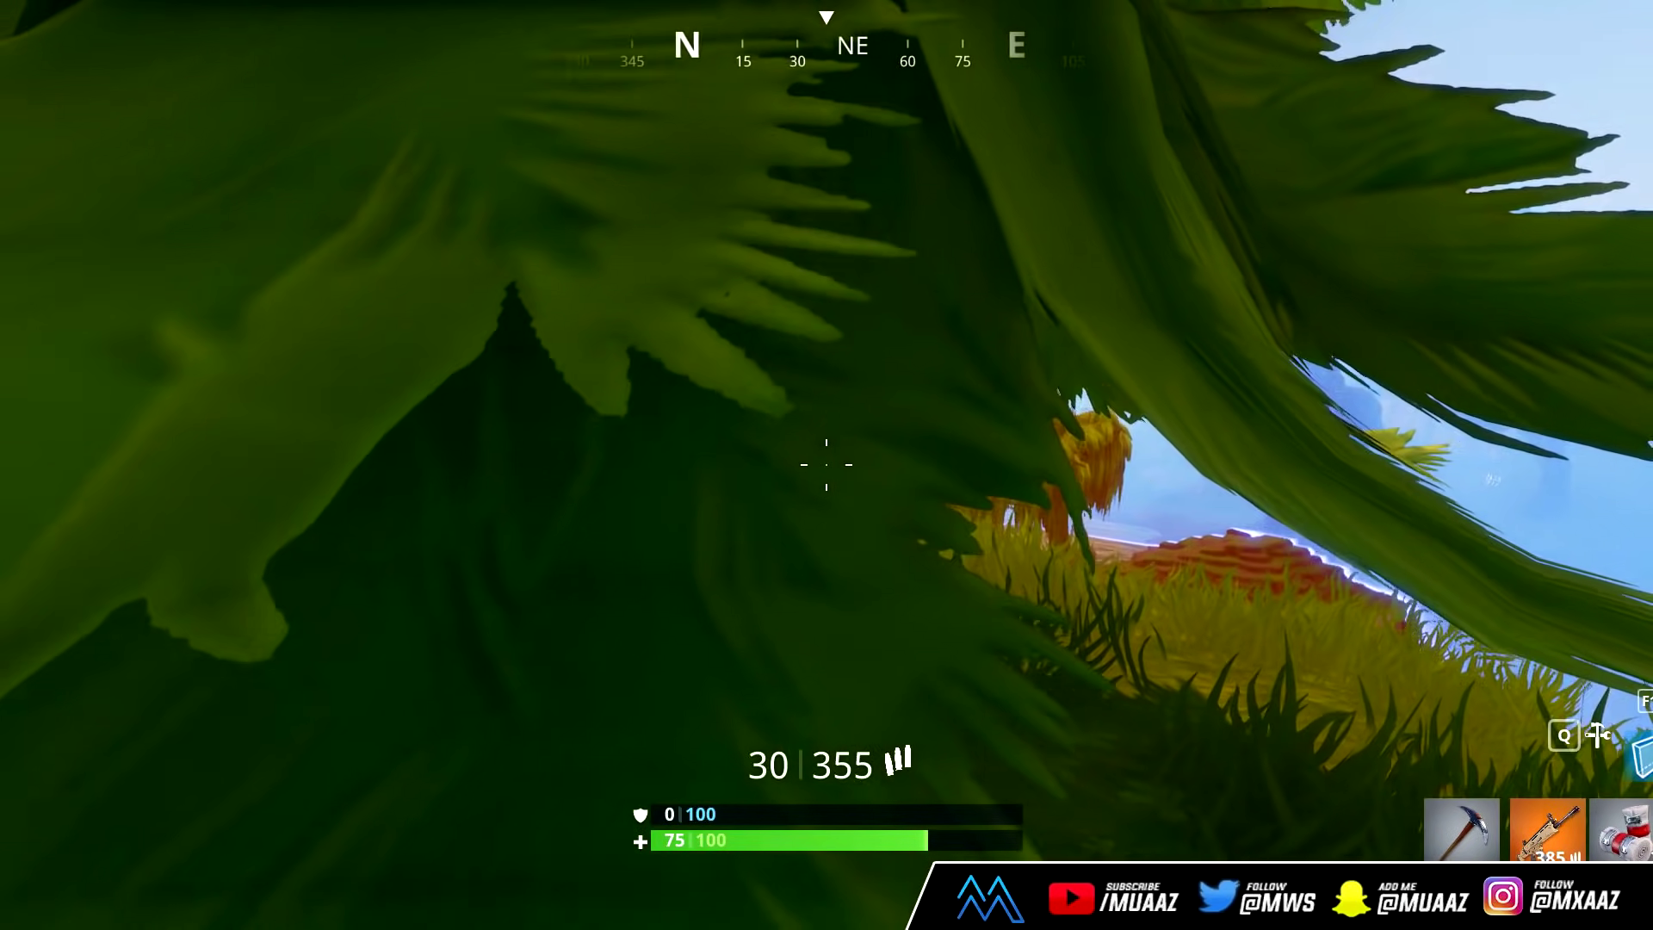
Step: Leave the bush, run up the hill and shoot the hilltop enemy for the Victory Royale
key(w)
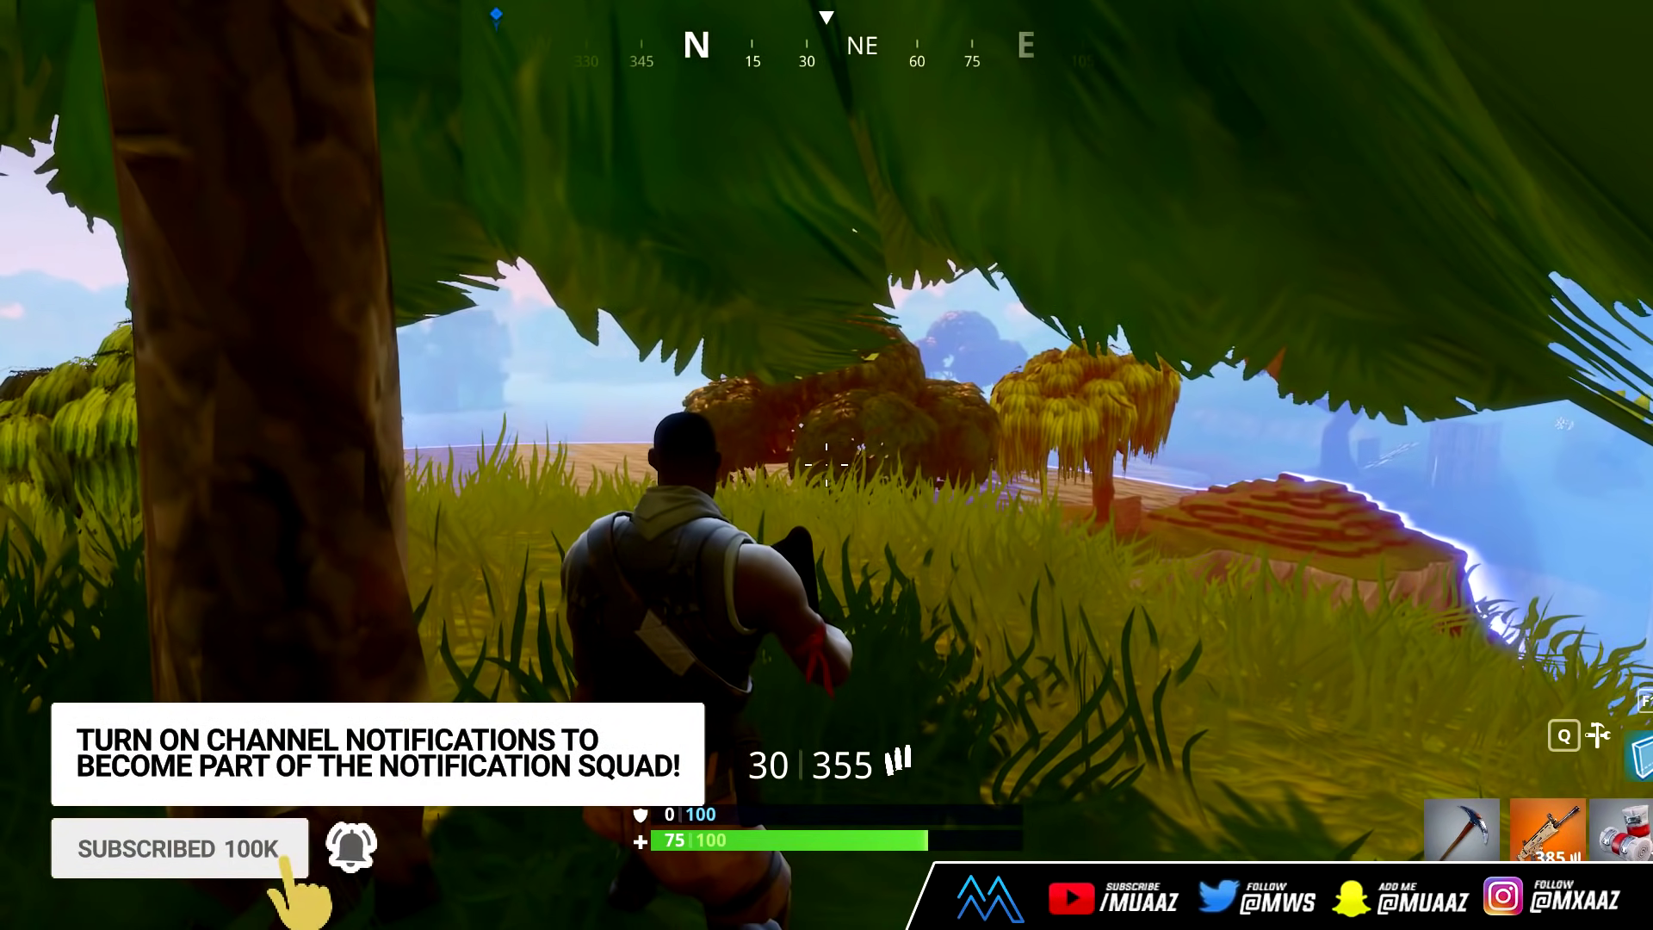
key(w)
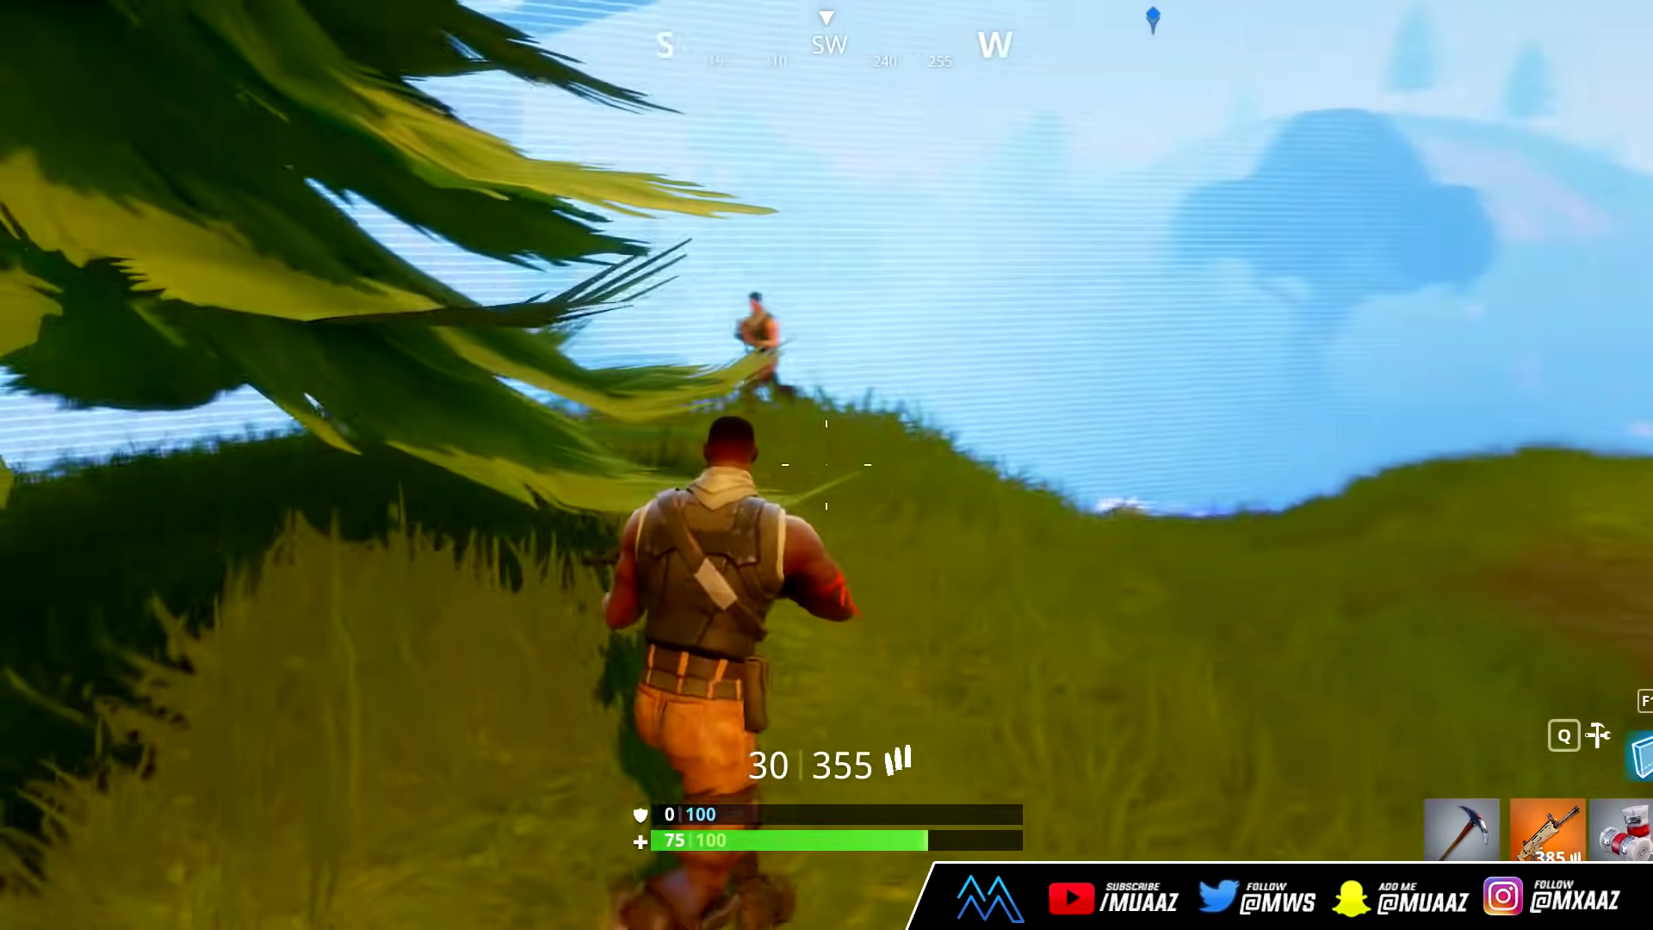
click(826, 465)
click(826, 464)
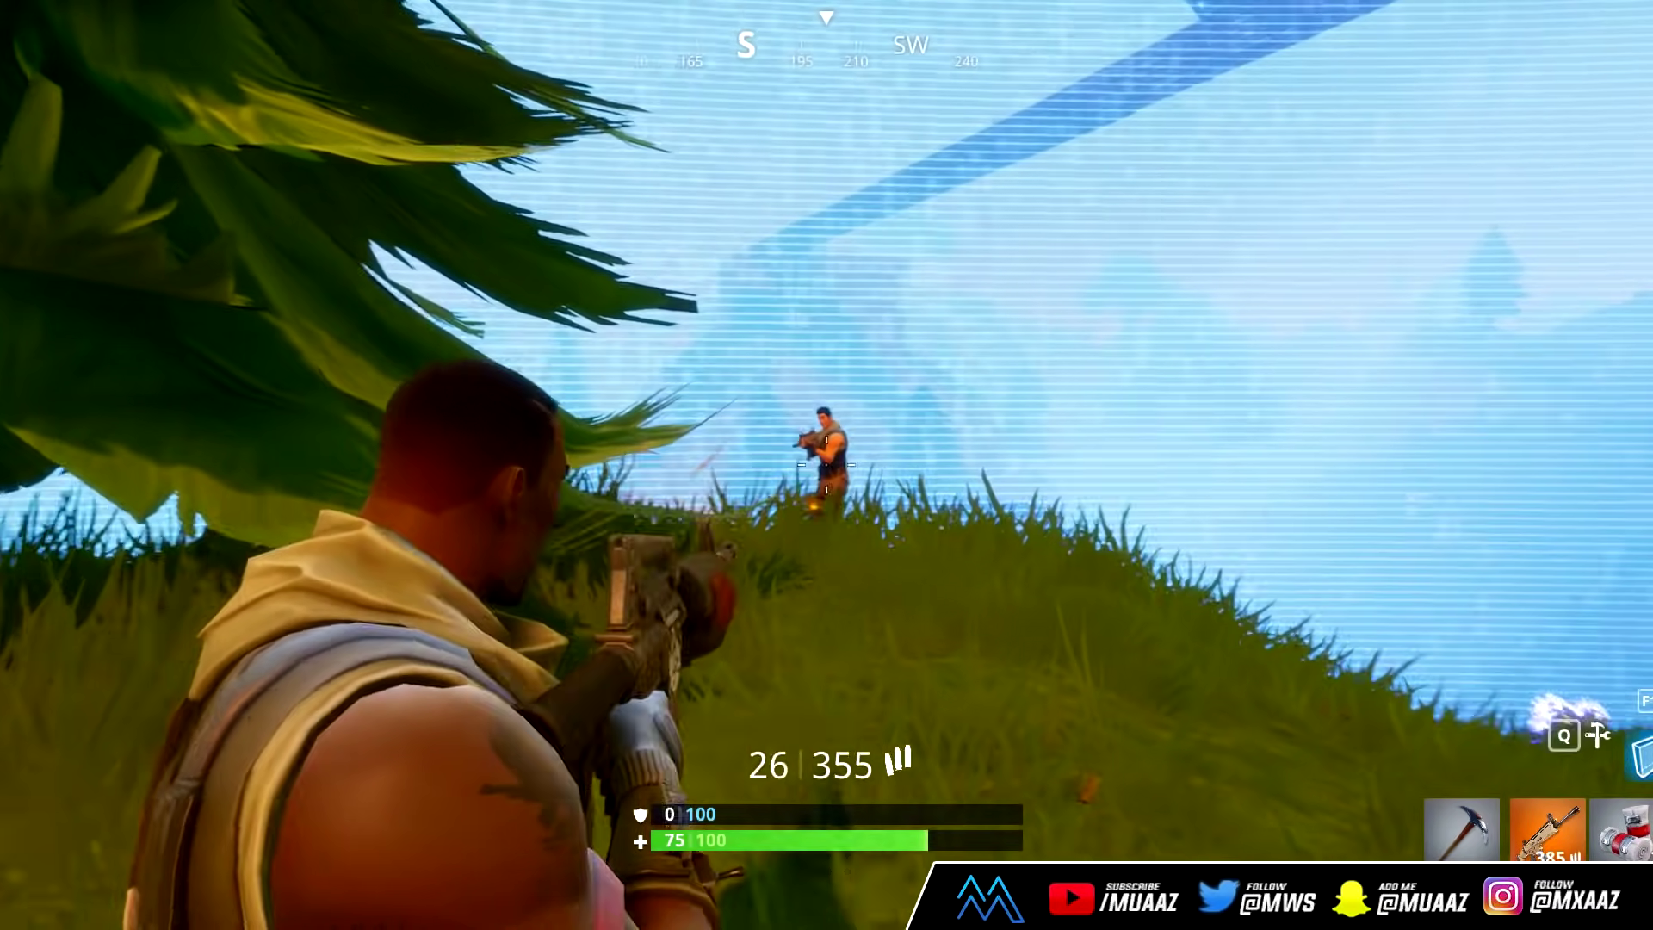
click(826, 465)
click(827, 464)
click(826, 464)
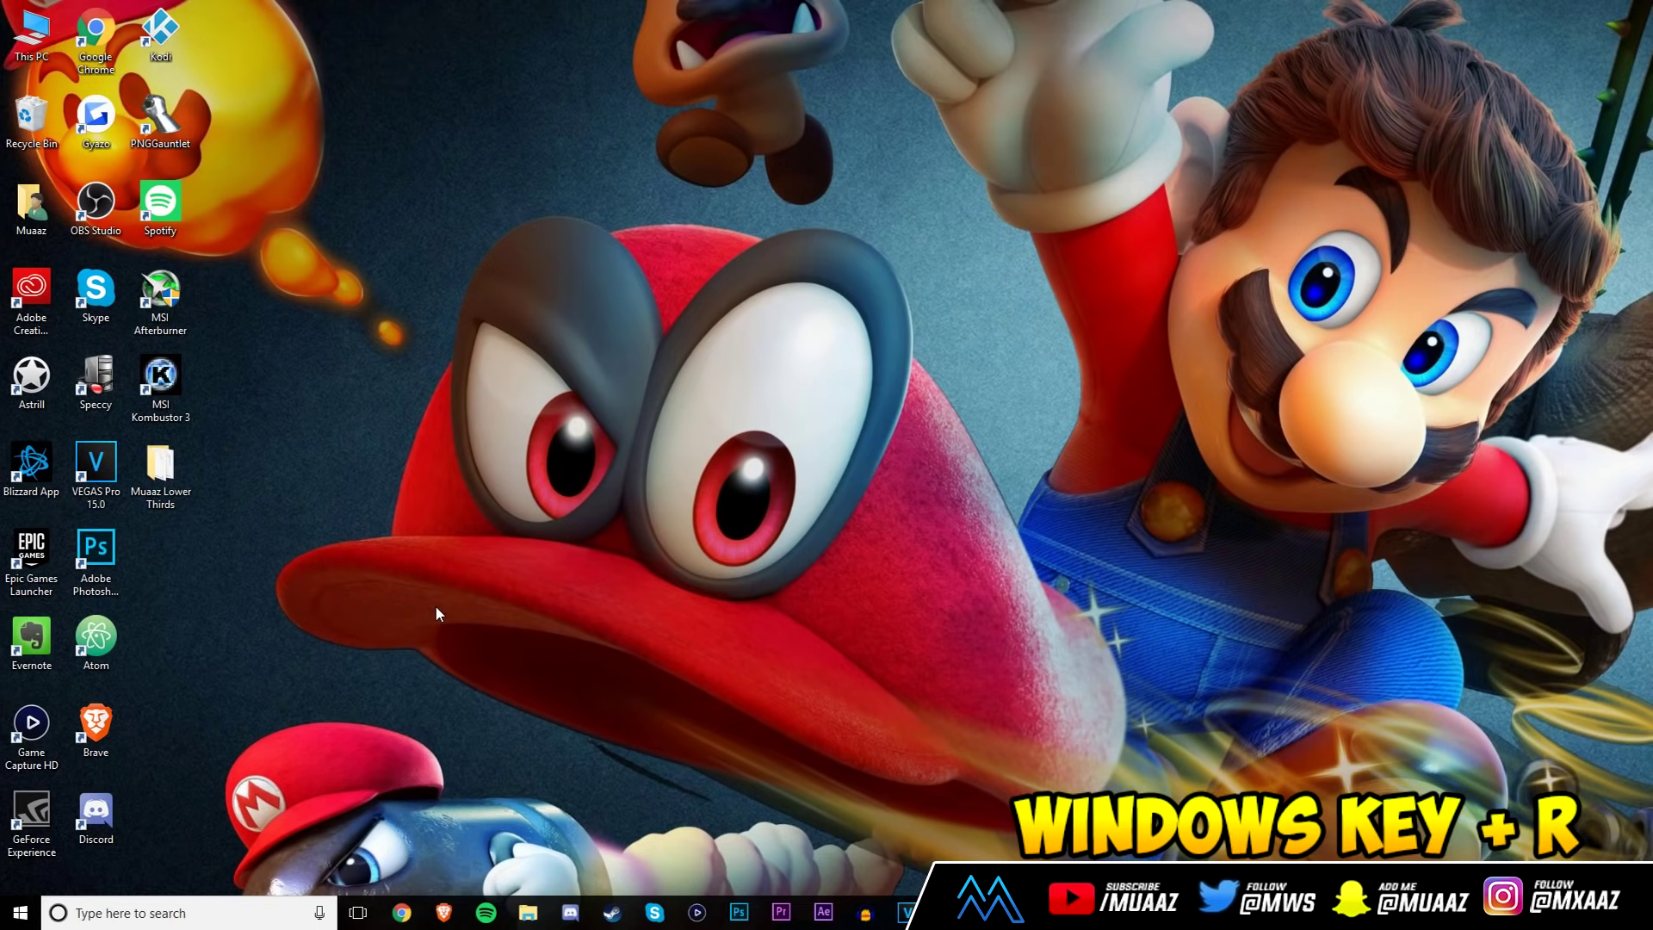
Step: Launch Run from Start search and run %temp% to open the Temp folder
key(super+r)
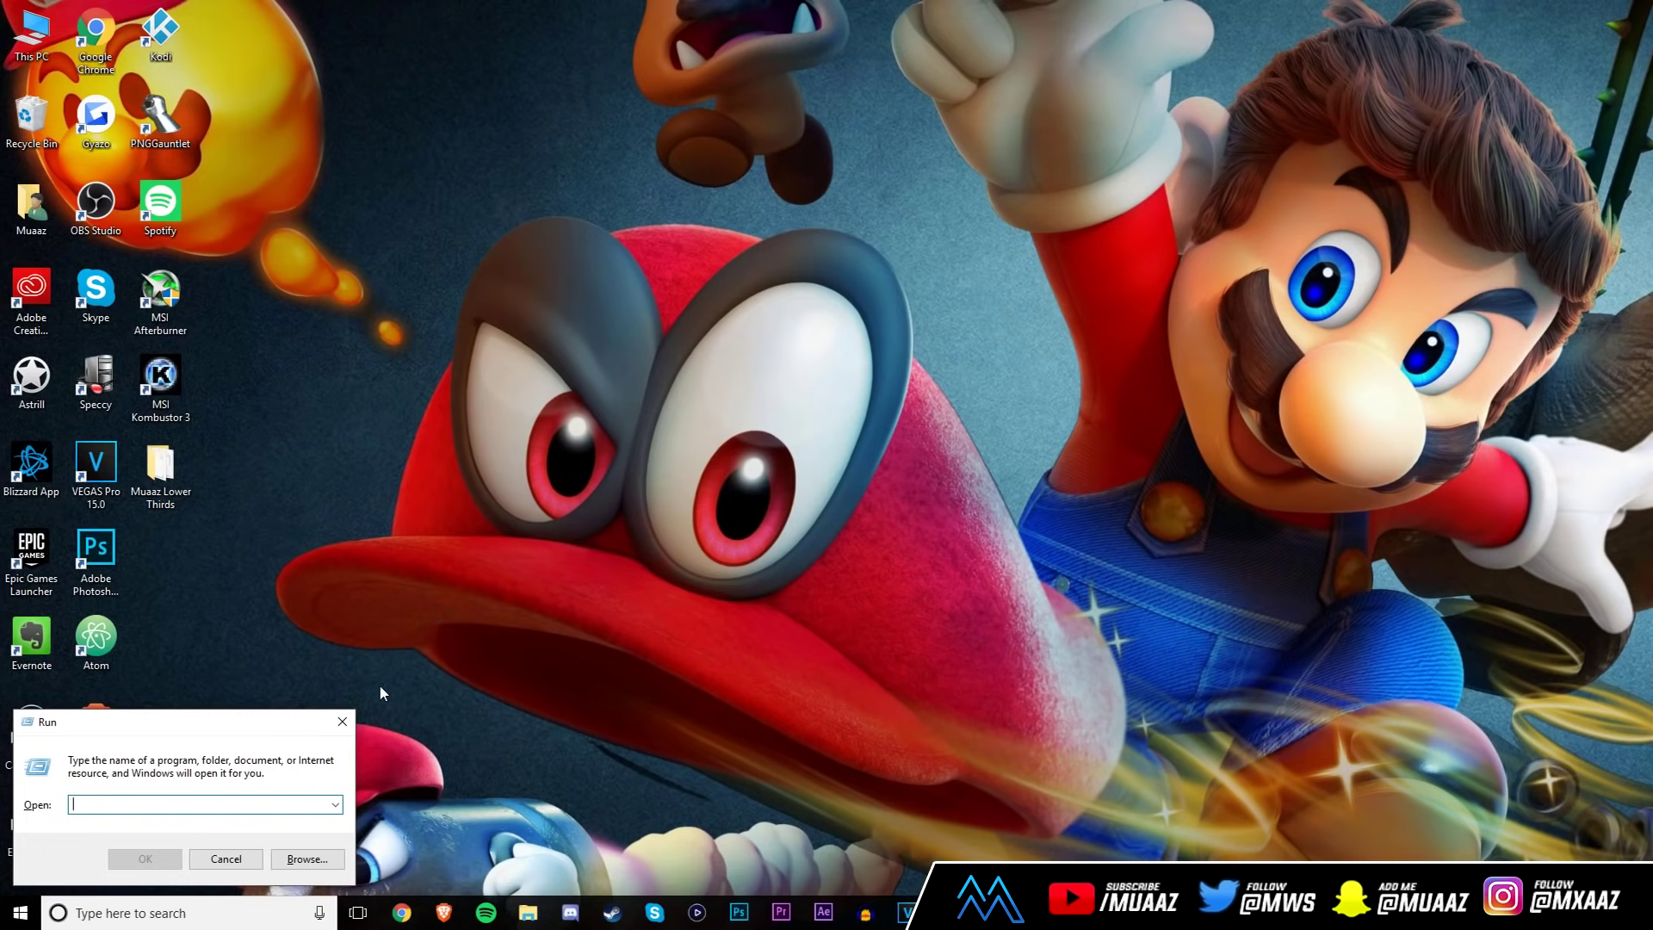
click(343, 721)
click(137, 912)
text(run)
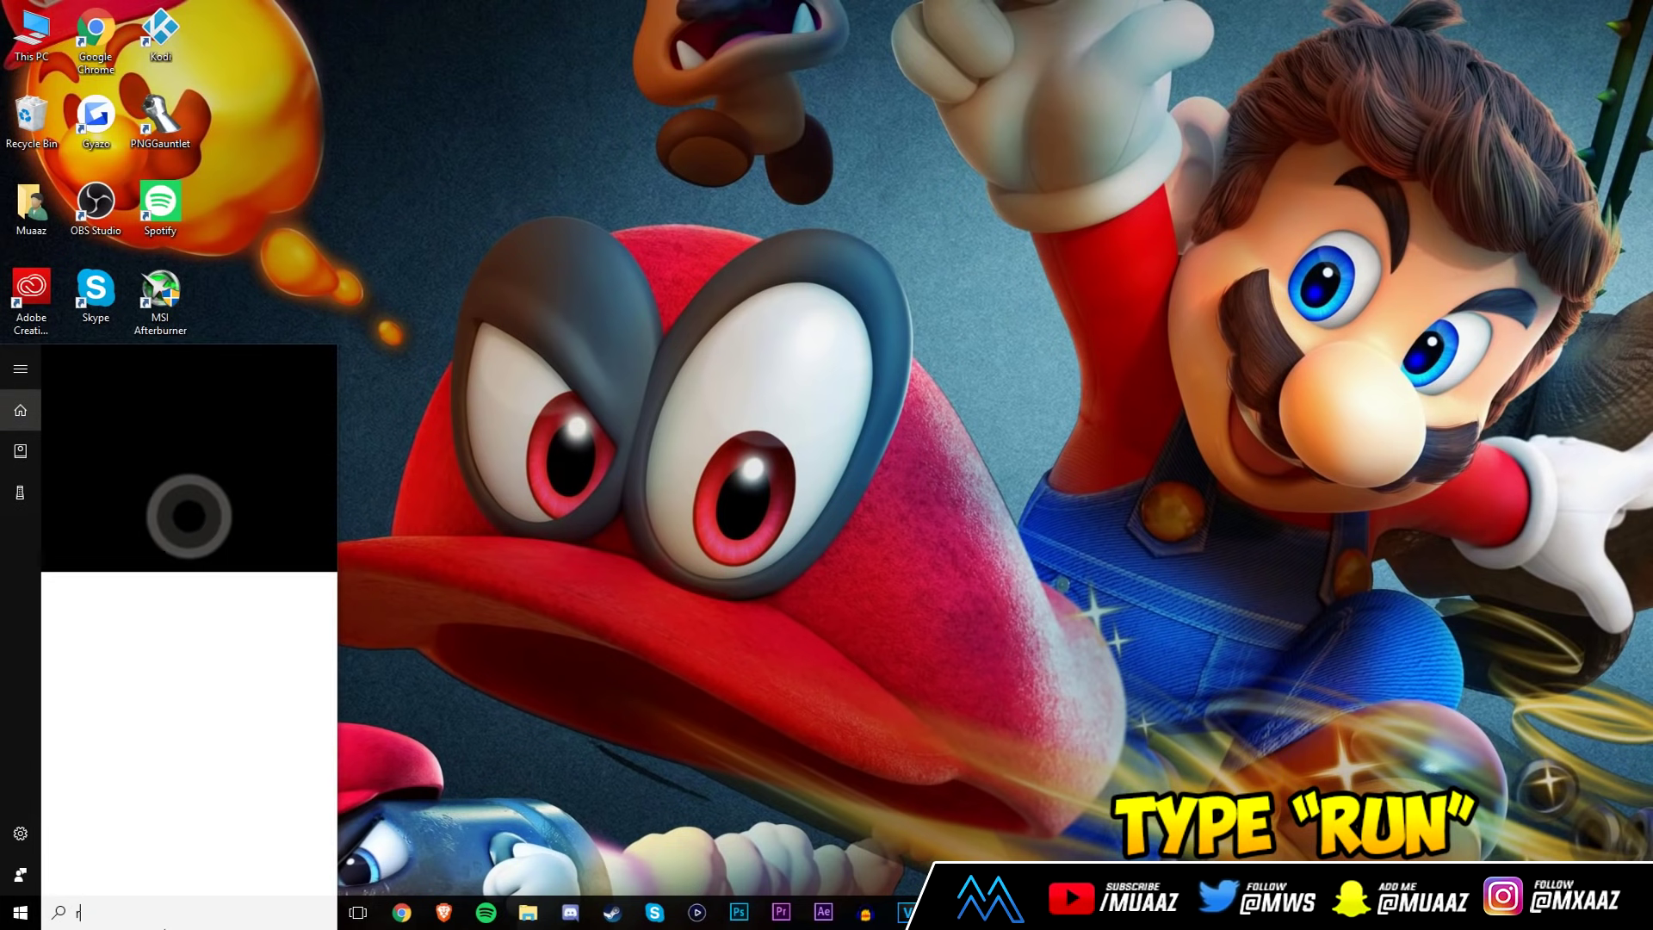
click(210, 461)
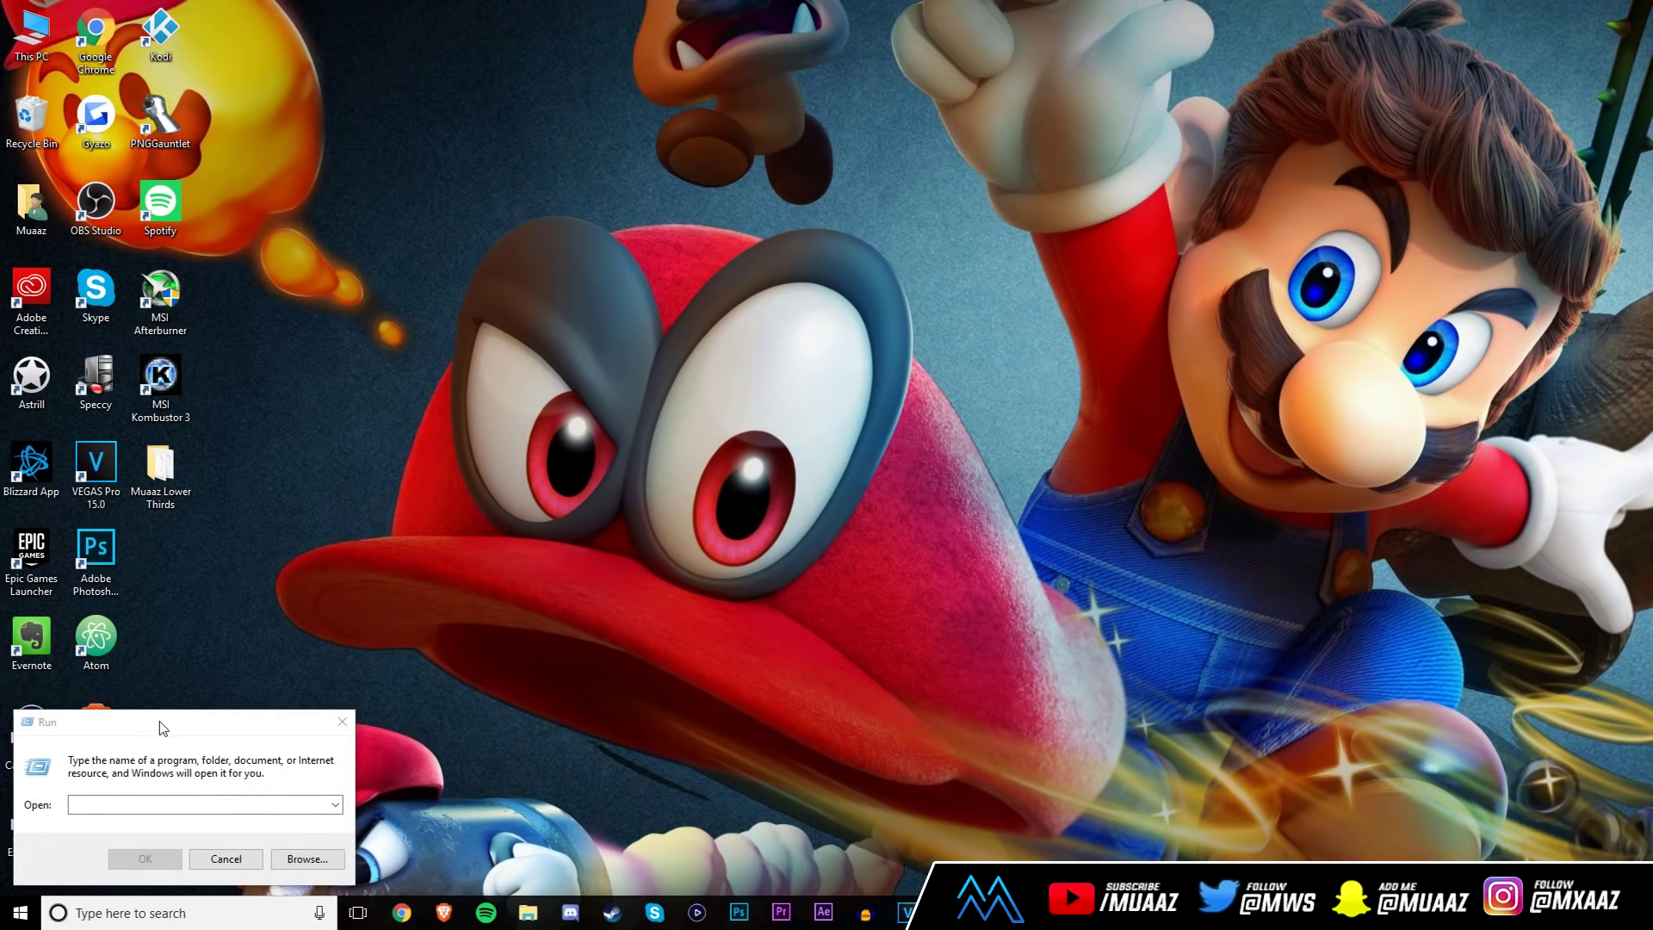
drag(159, 721, 312, 597)
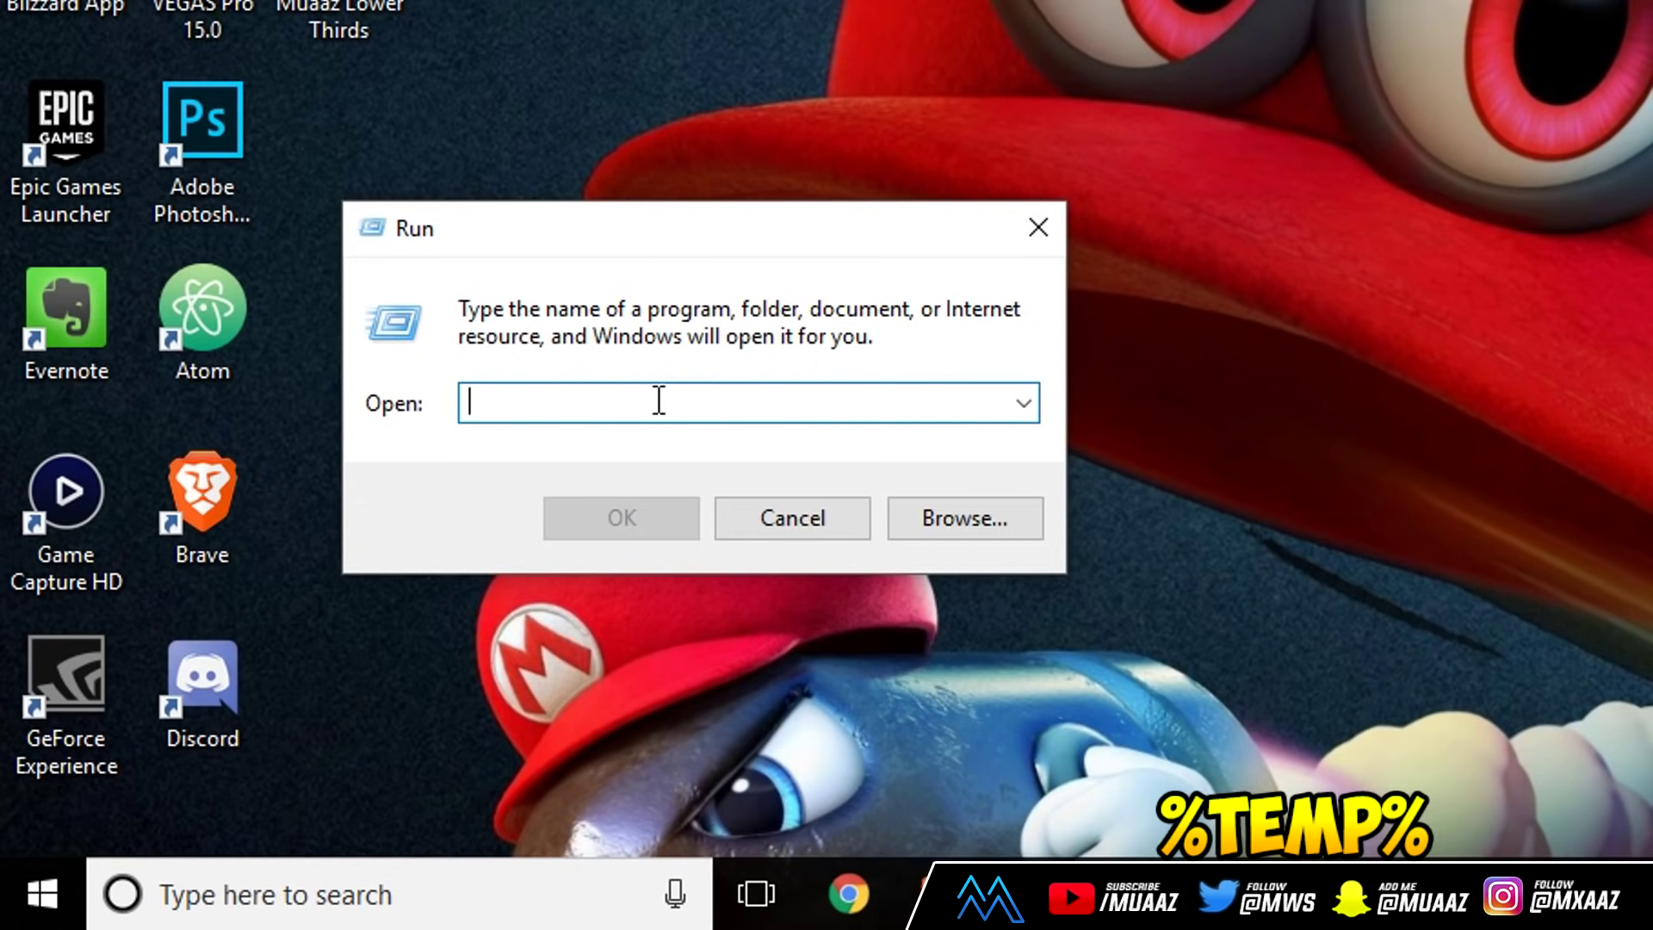
text(%temp)
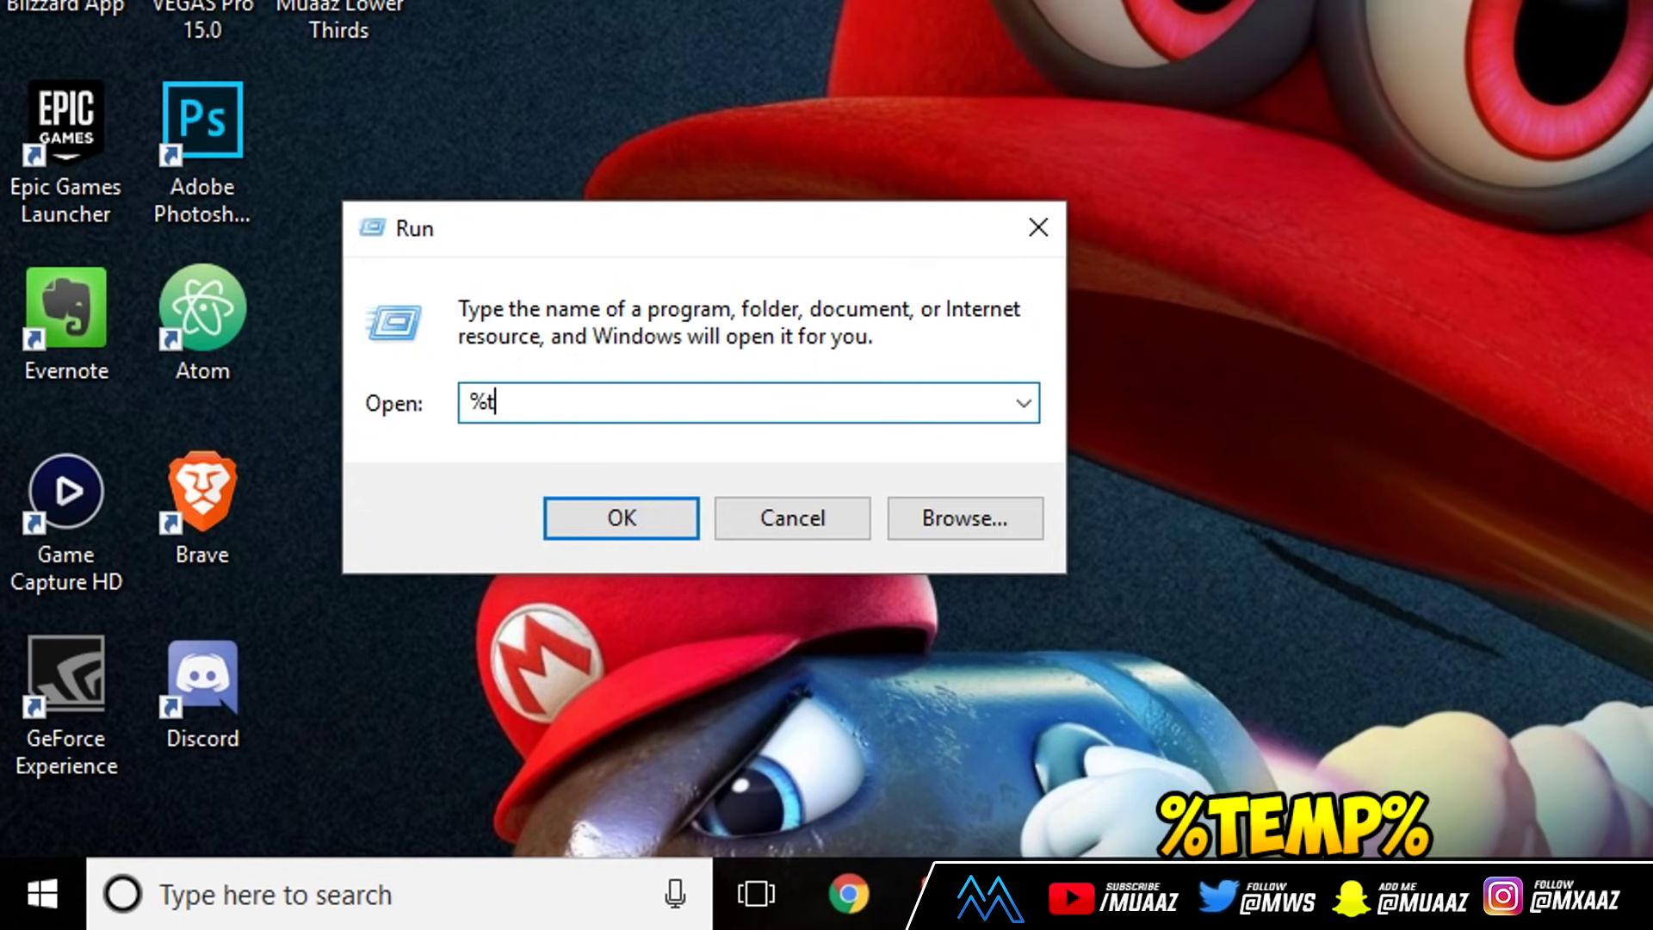
text(%)
key(Return)
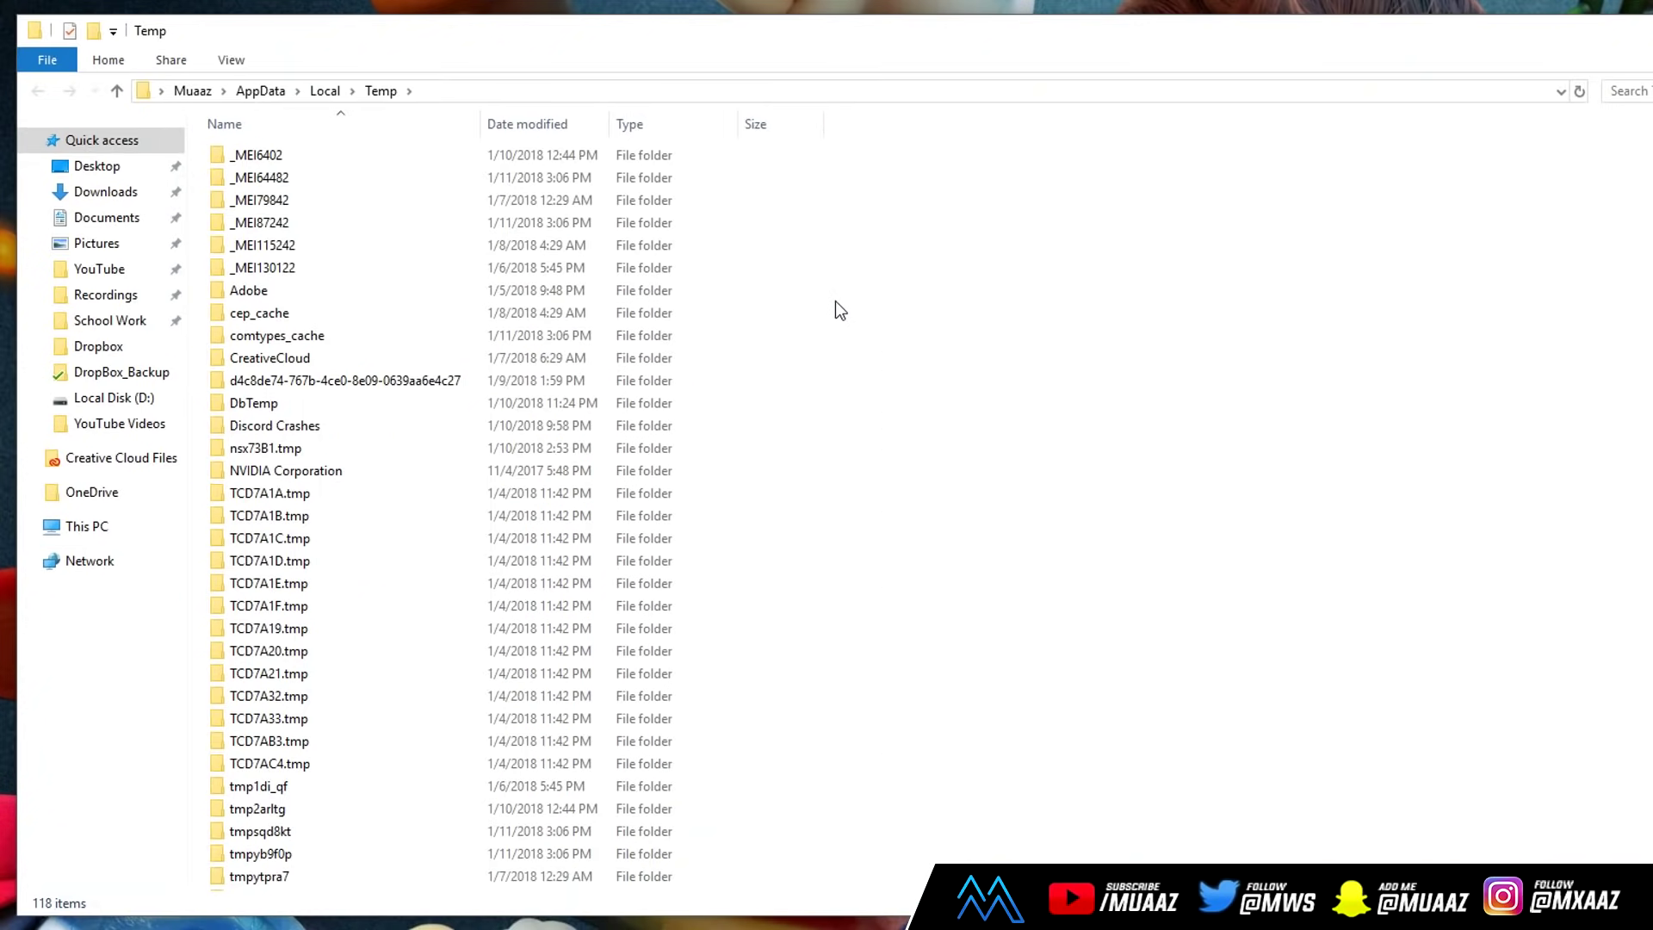
scroll(1011, 328, down, 6)
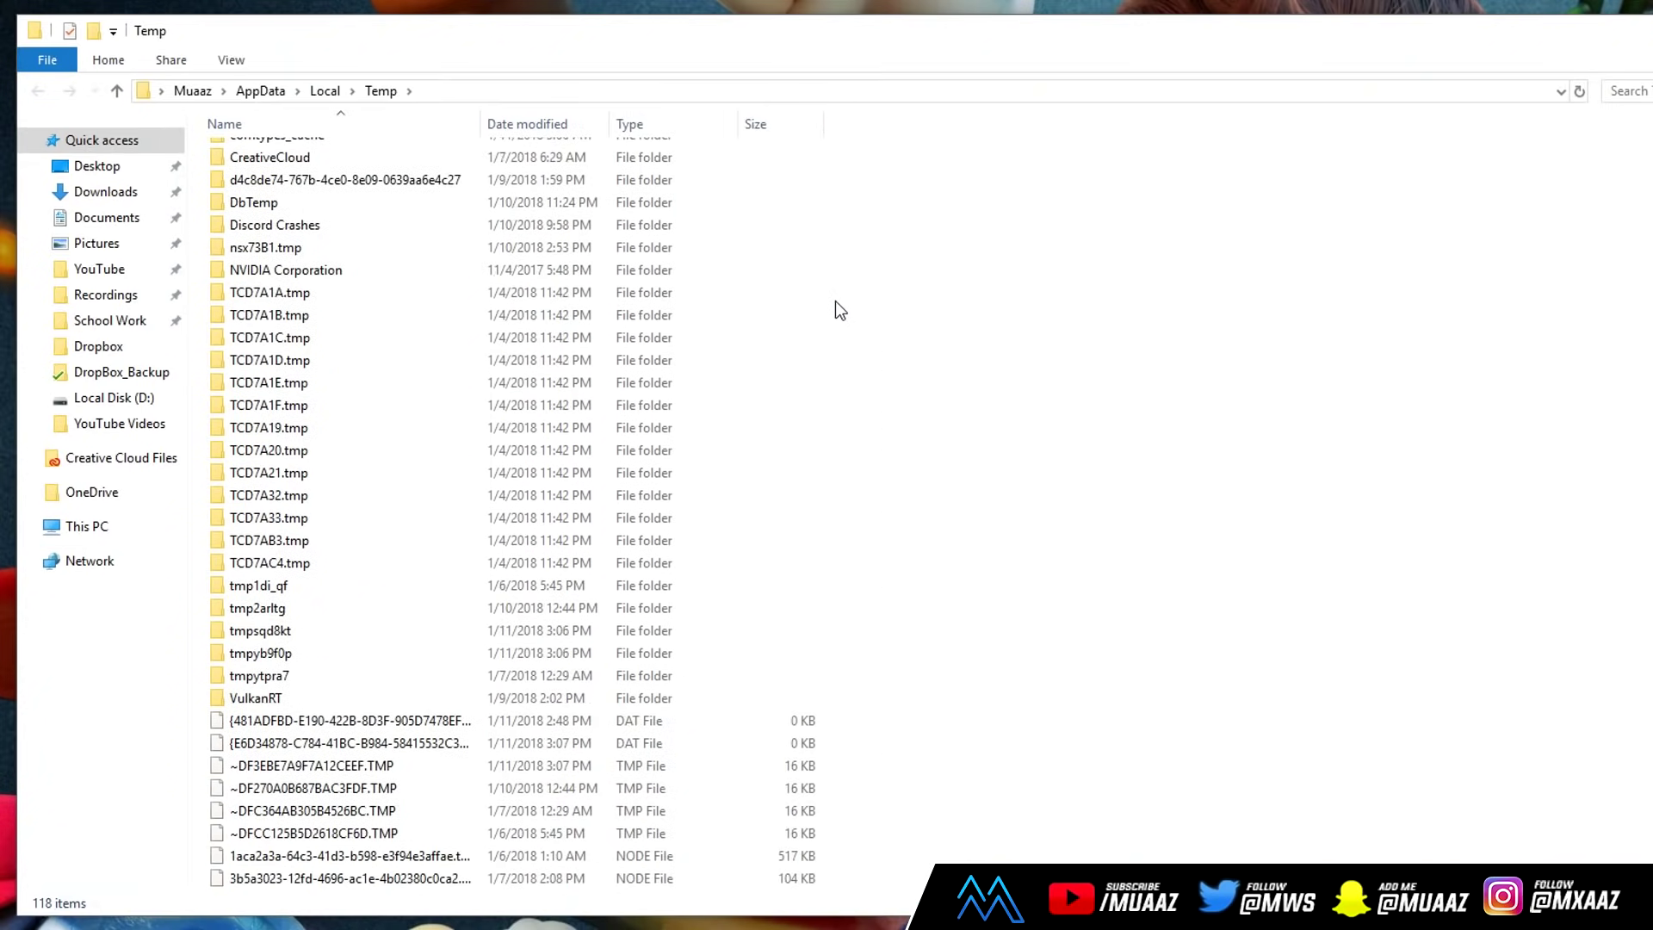
scroll(834, 303, down, 3)
scroll(830, 301, up, 9)
scroll(825, 300, down, 8)
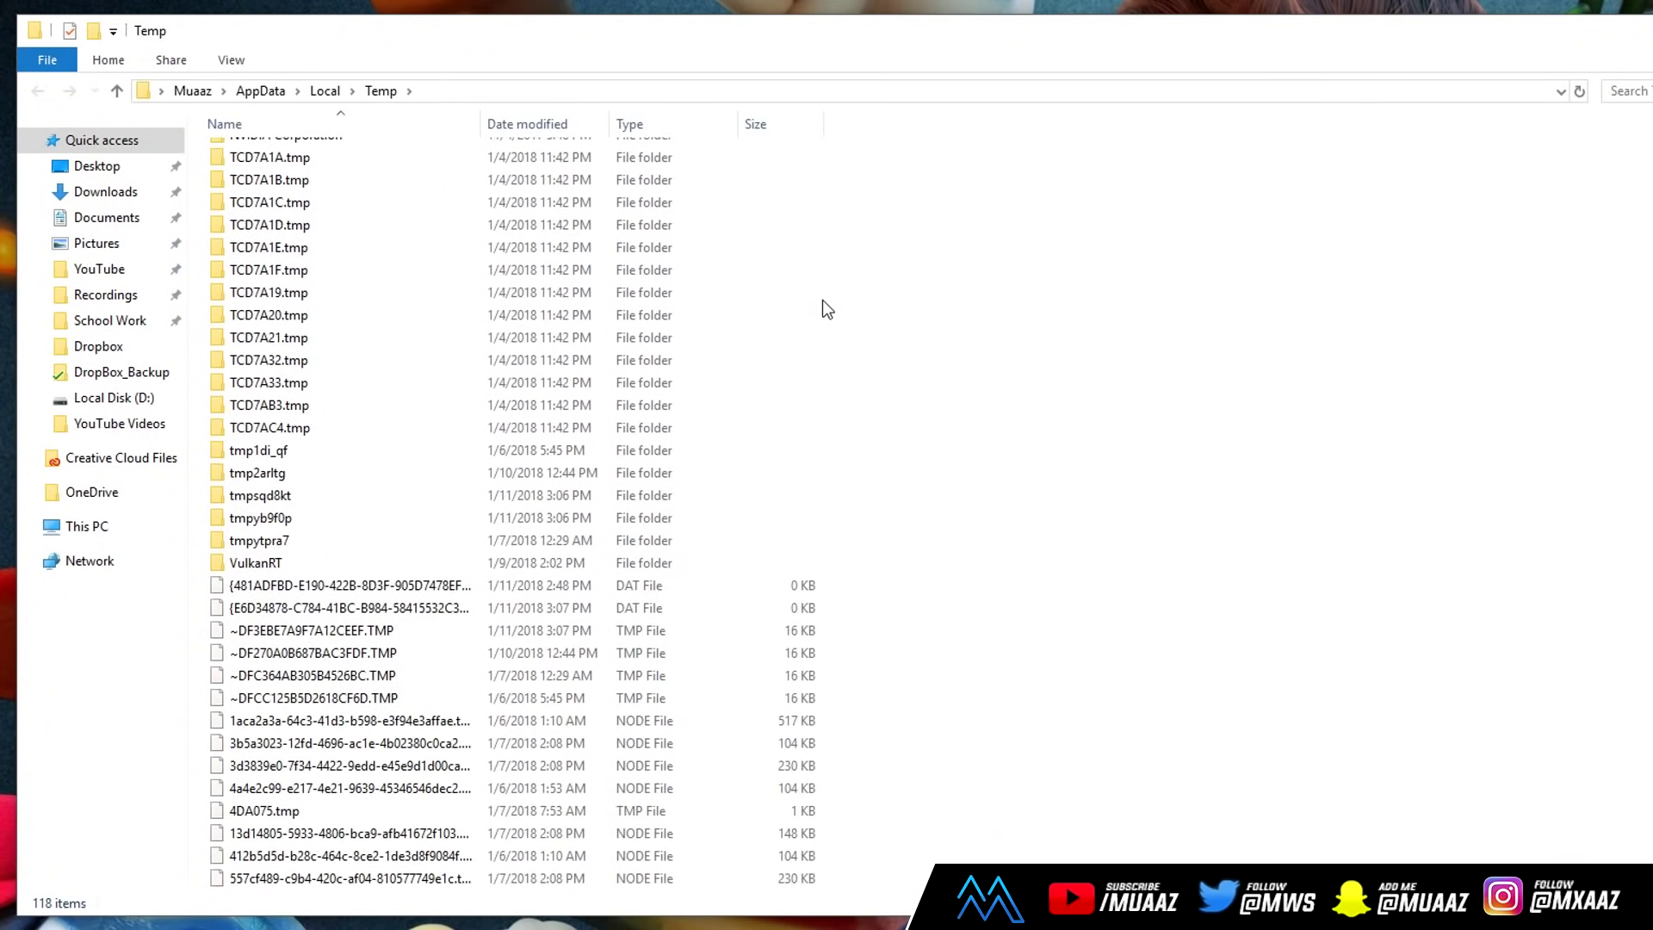
scroll(822, 301, down, 15)
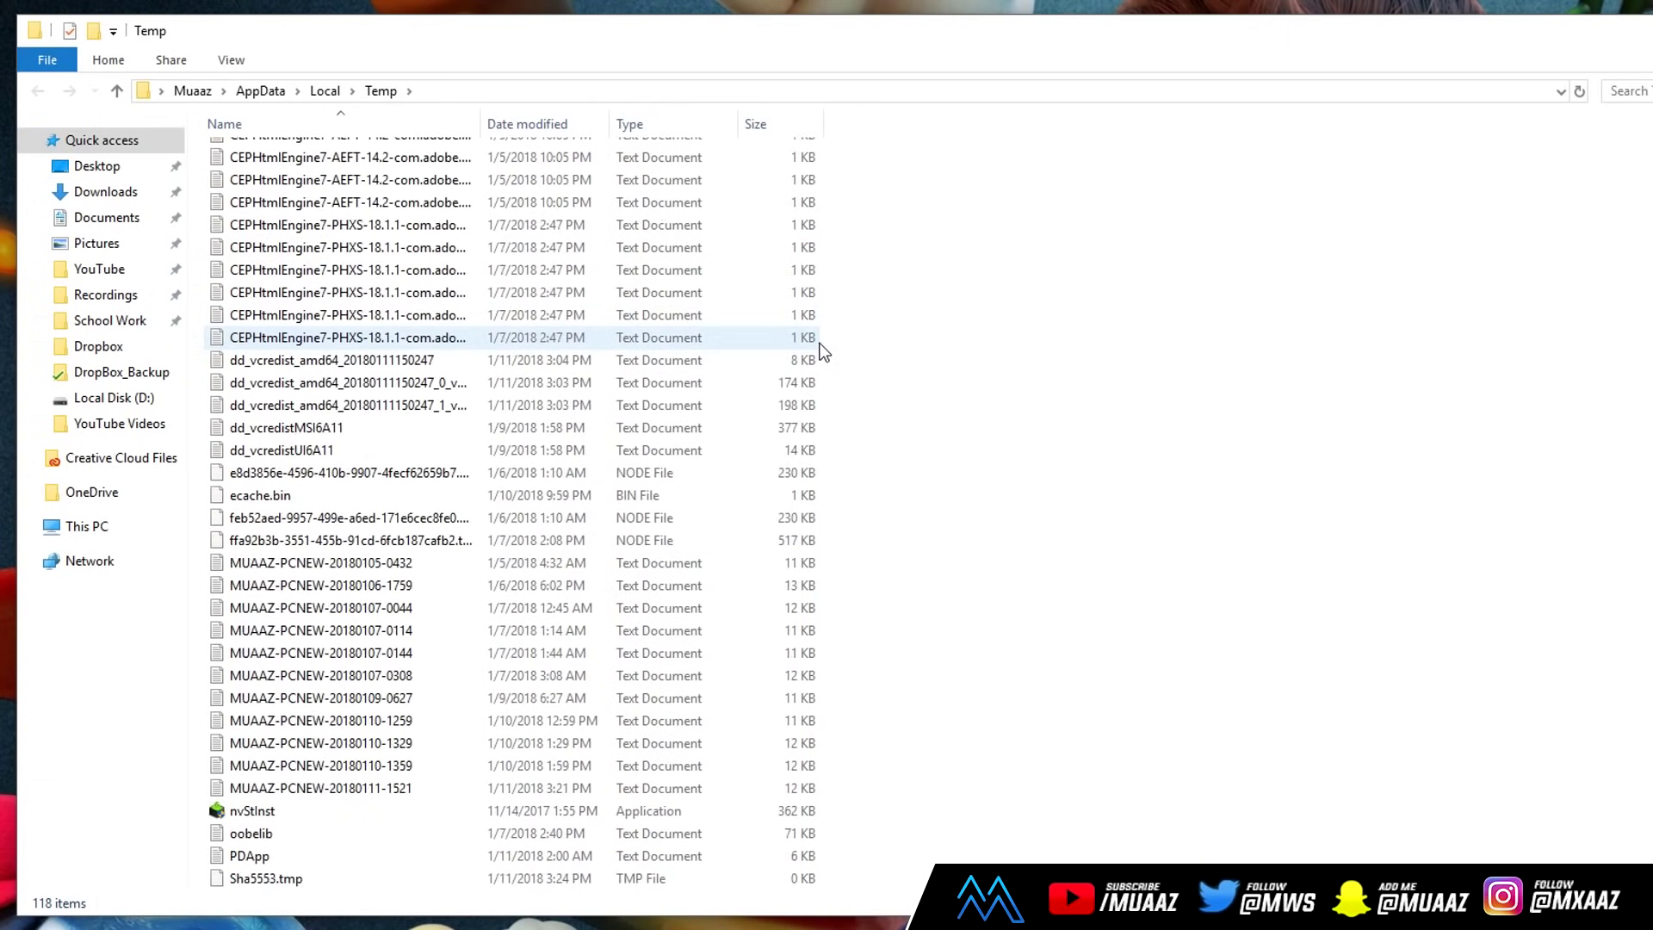
scroll(886, 363, up, 20)
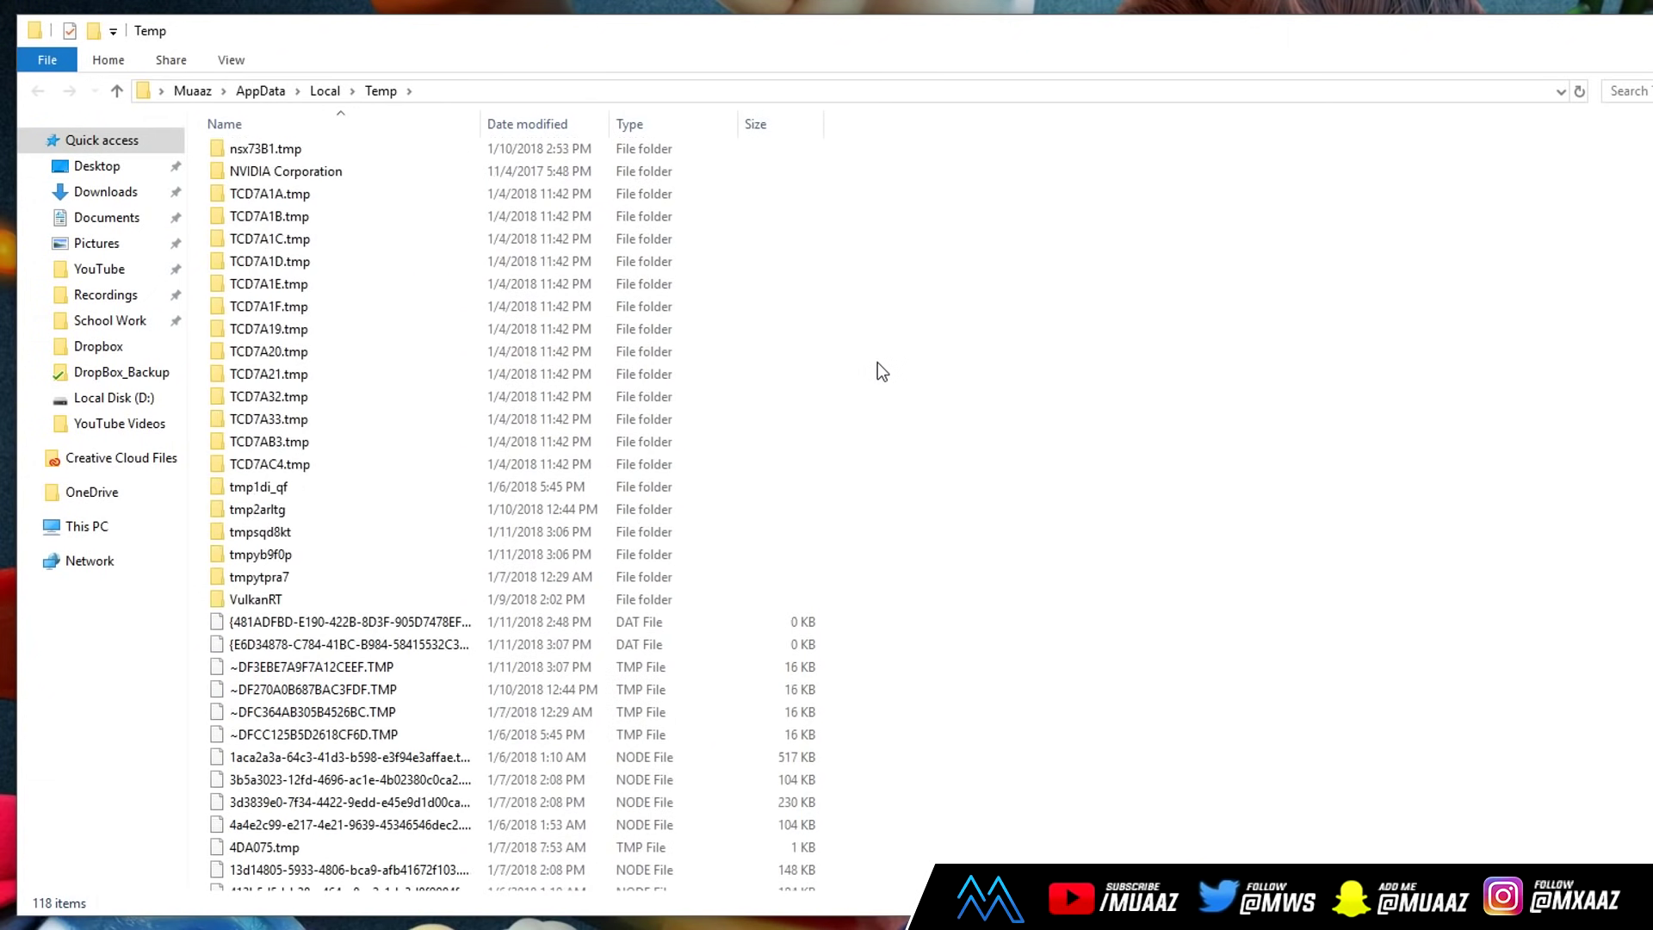
scroll(849, 374, down, 9)
scroll(850, 372, up, 8)
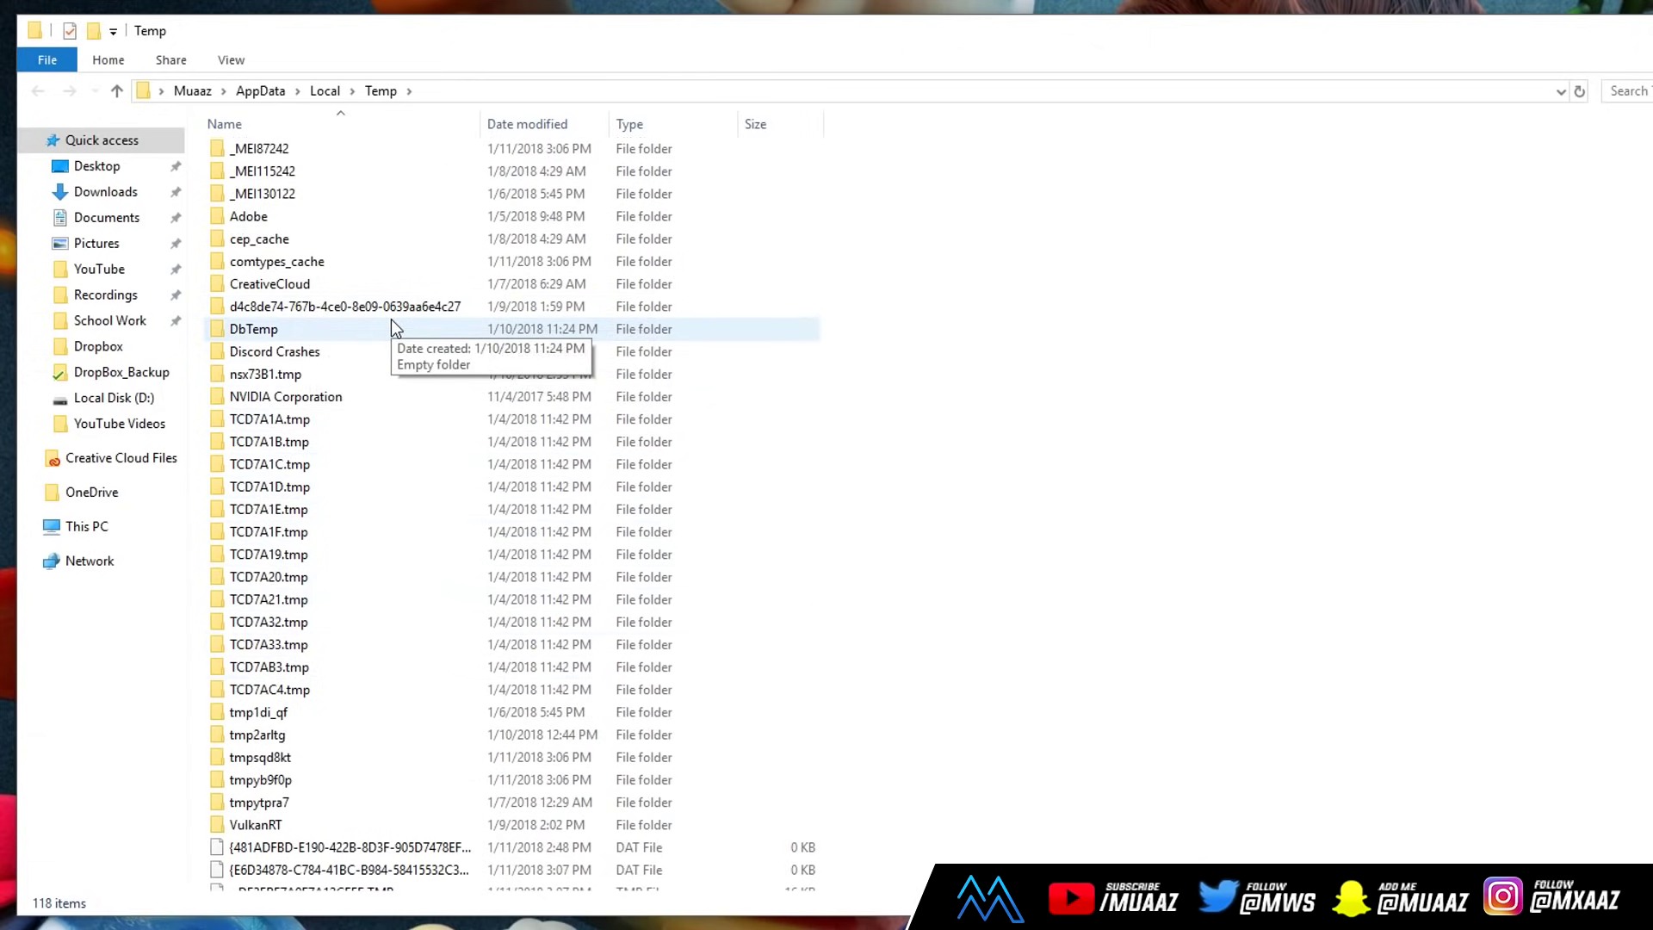
scroll(769, 454, down, 9)
scroll(768, 453, down, 14)
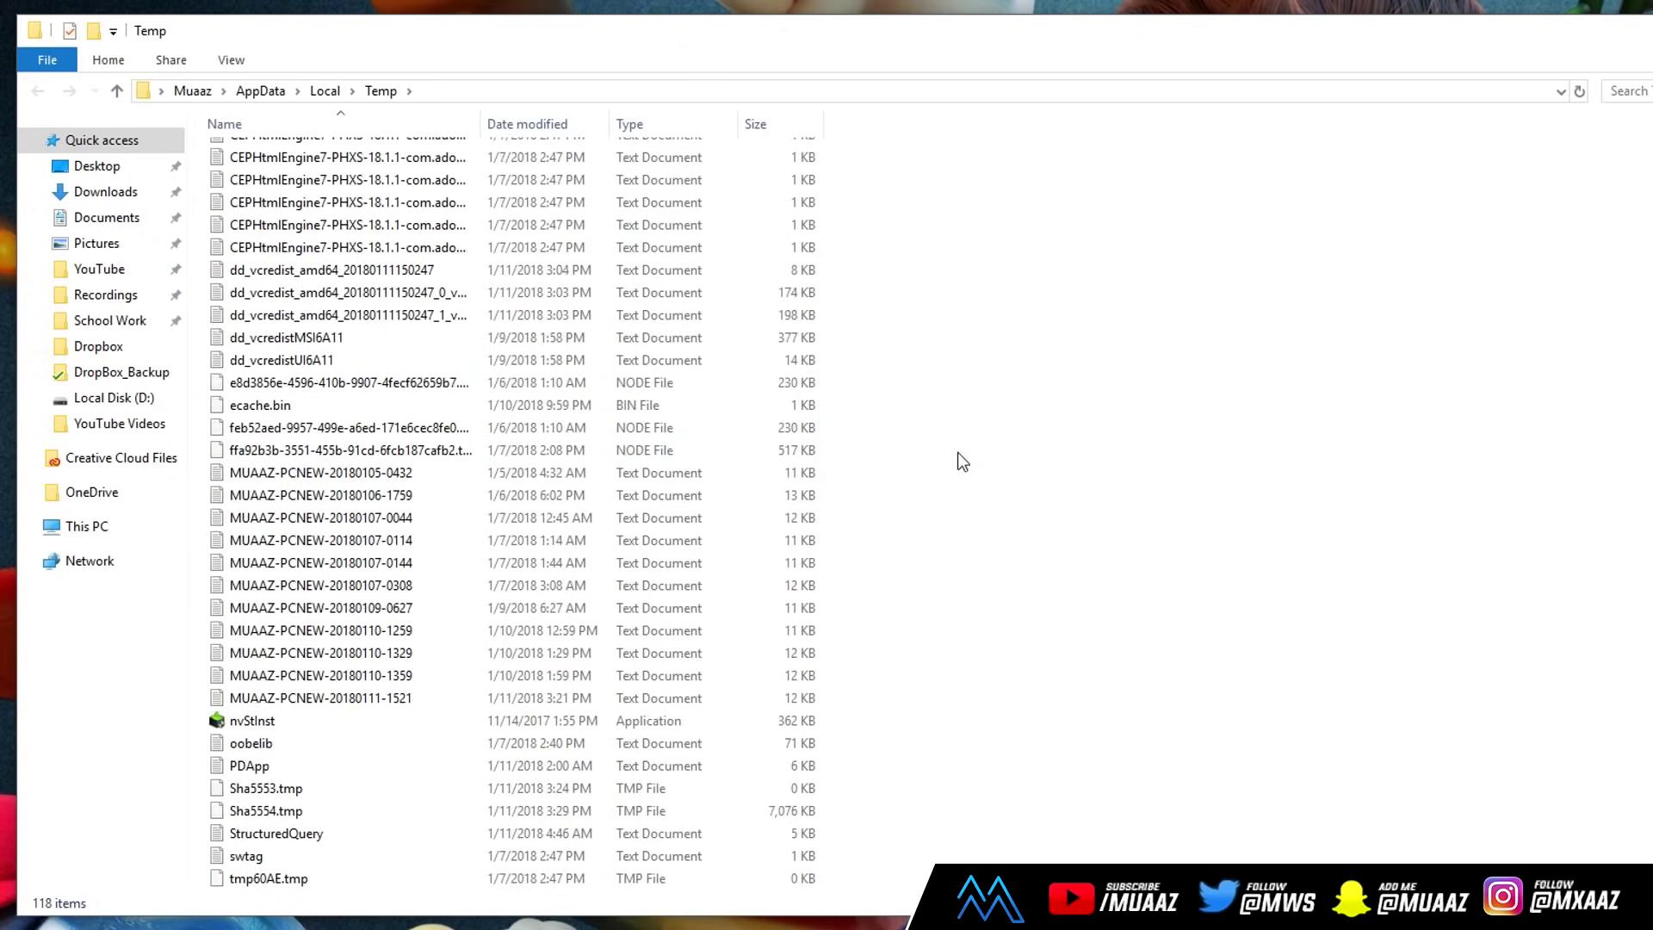
scroll(804, 262, up, 20)
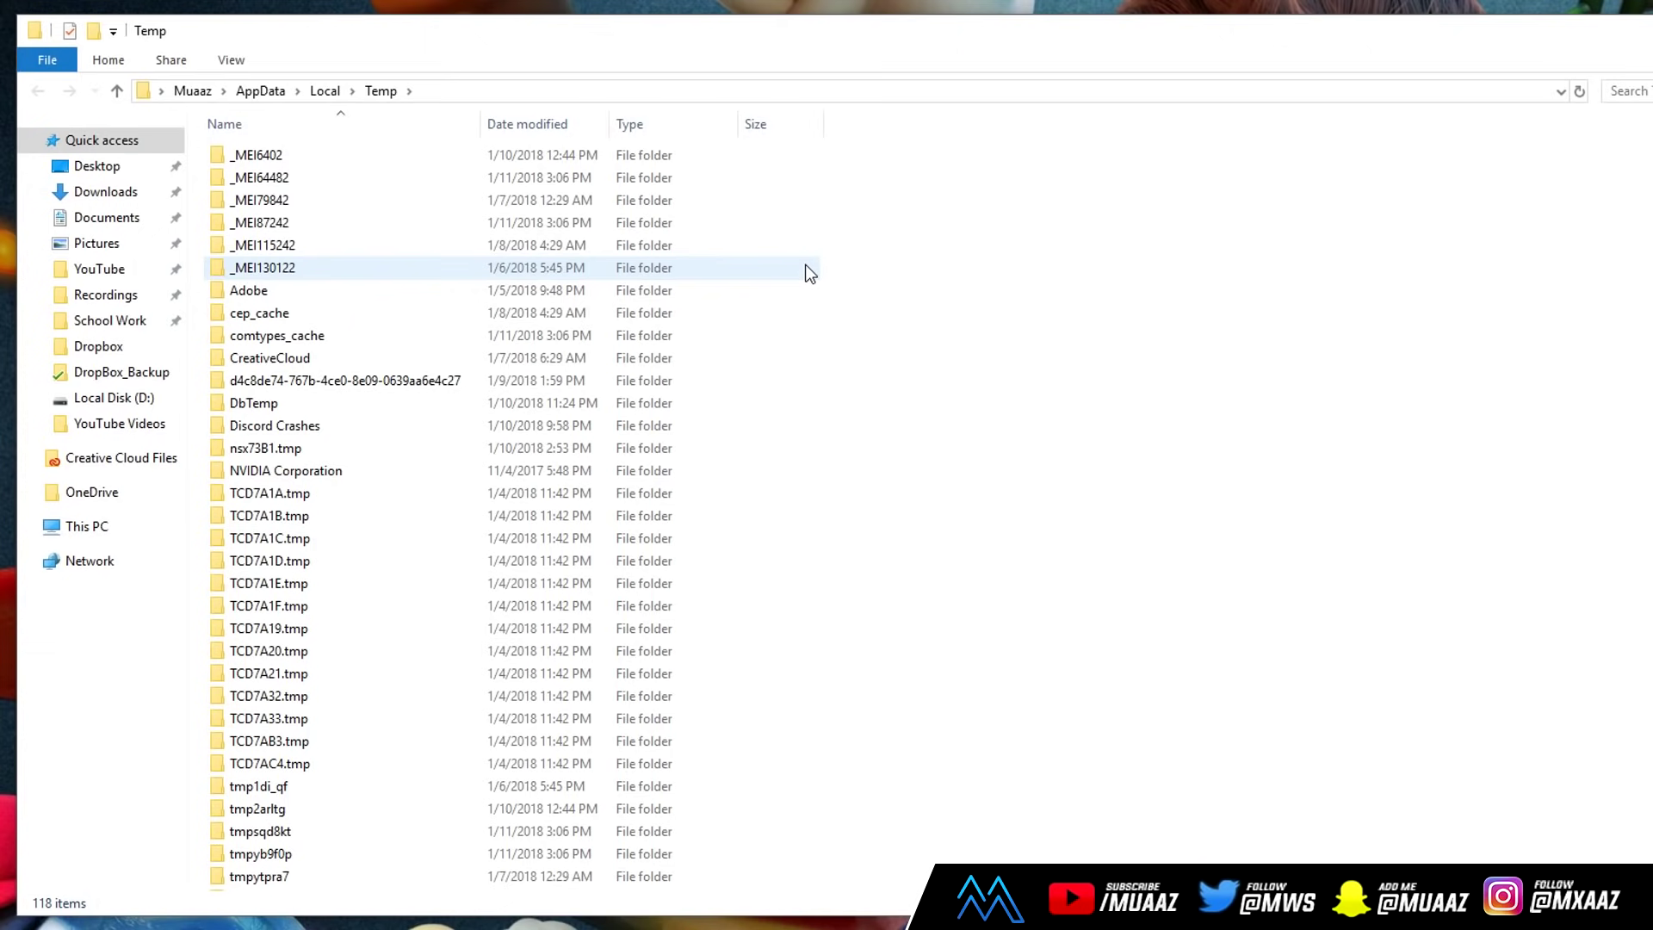
scroll(878, 516, down, 6)
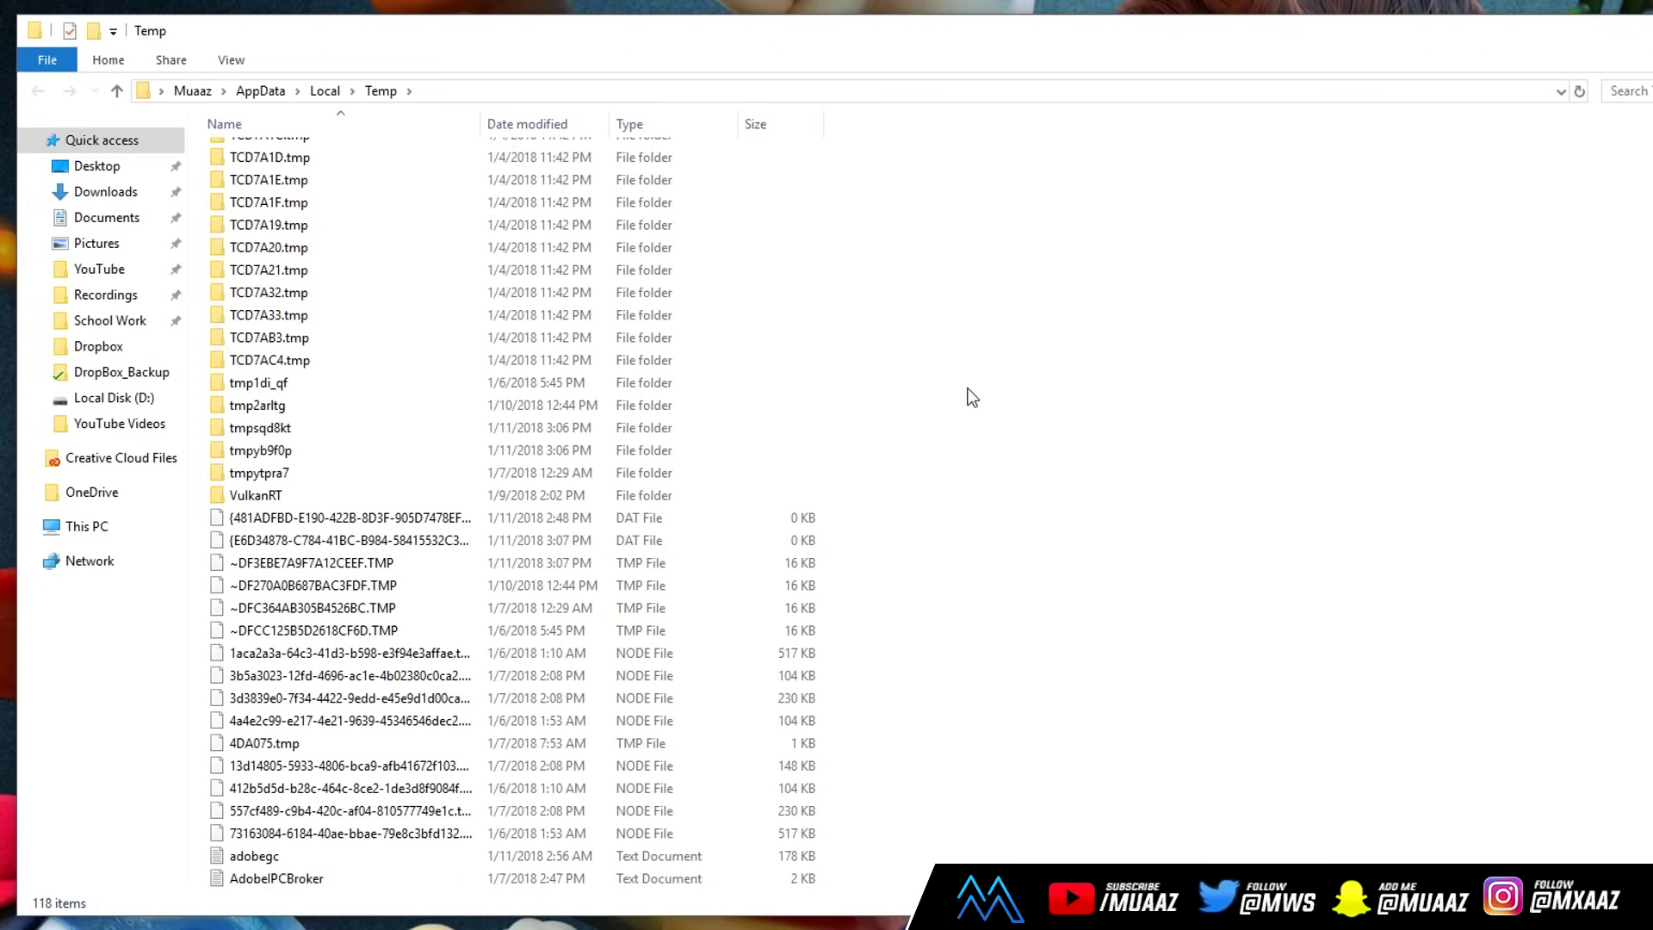
scroll(1143, 302, down, 9)
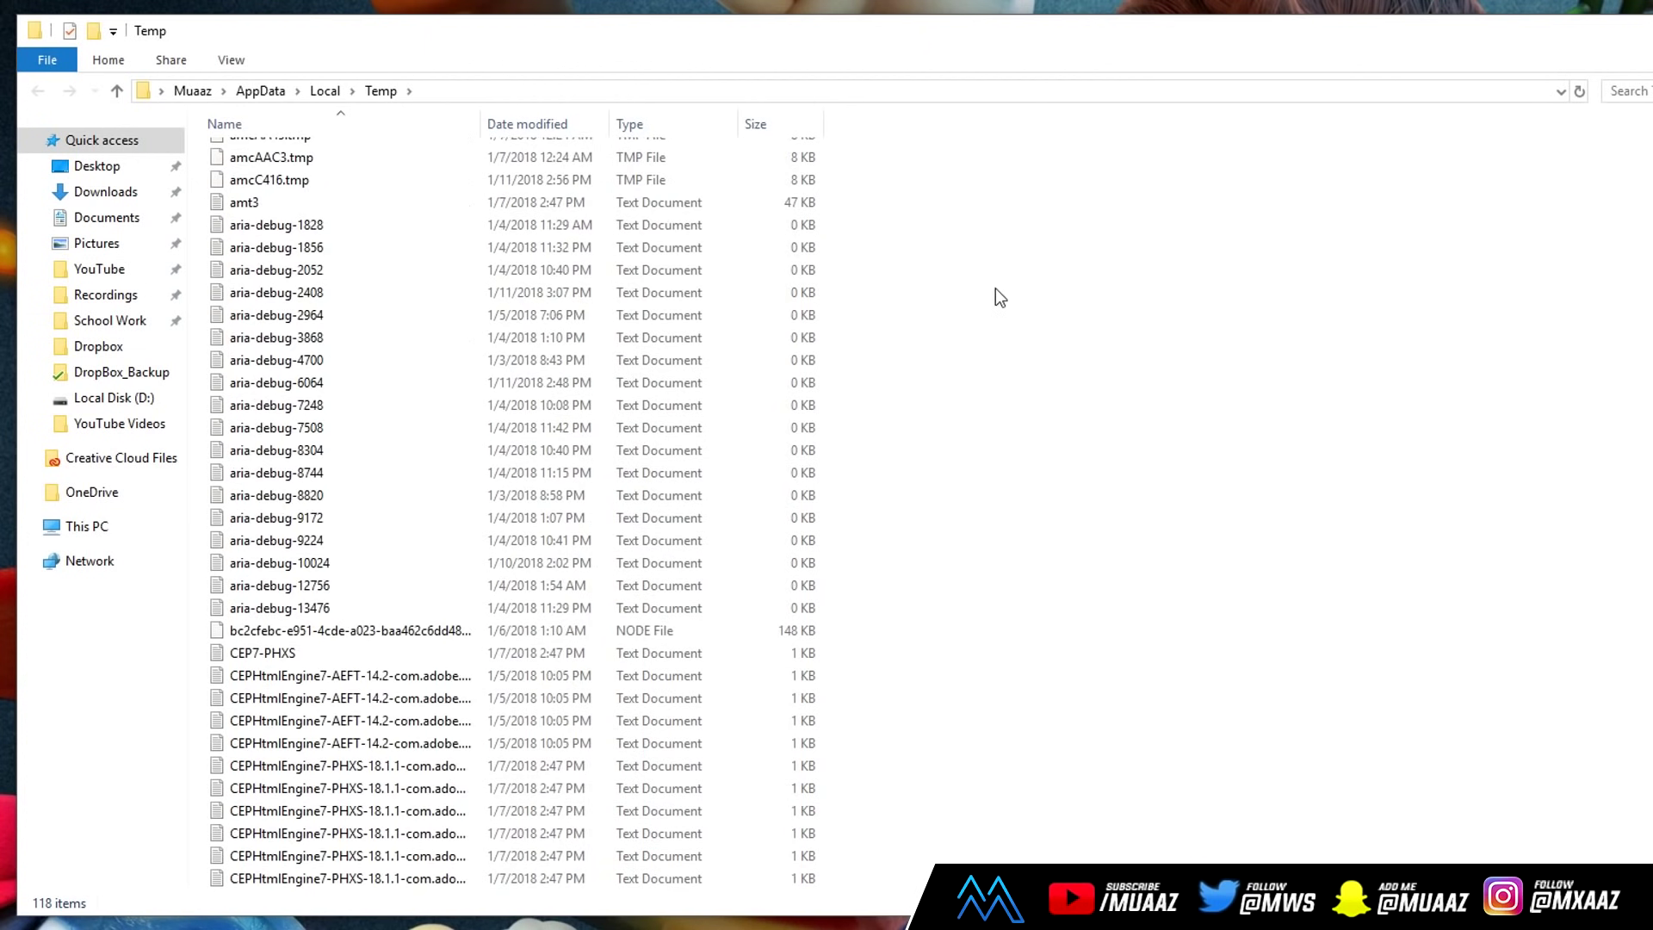
scroll(669, 249, down, 9)
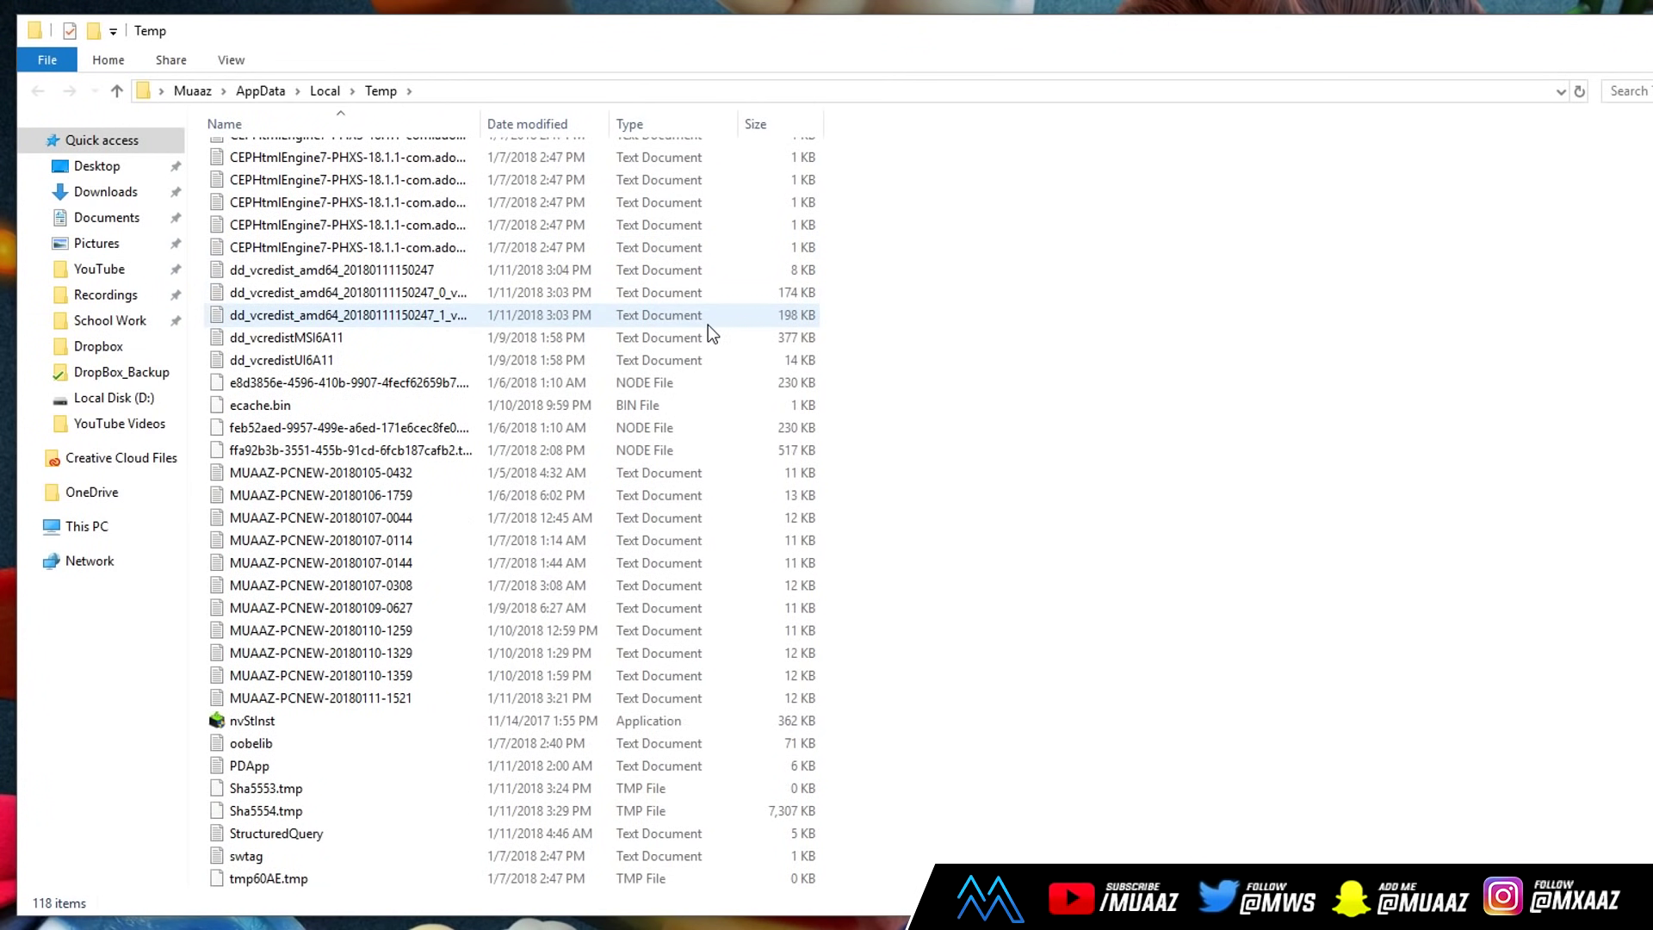
scroll(708, 323, up, 6)
scroll(707, 327, up, 18)
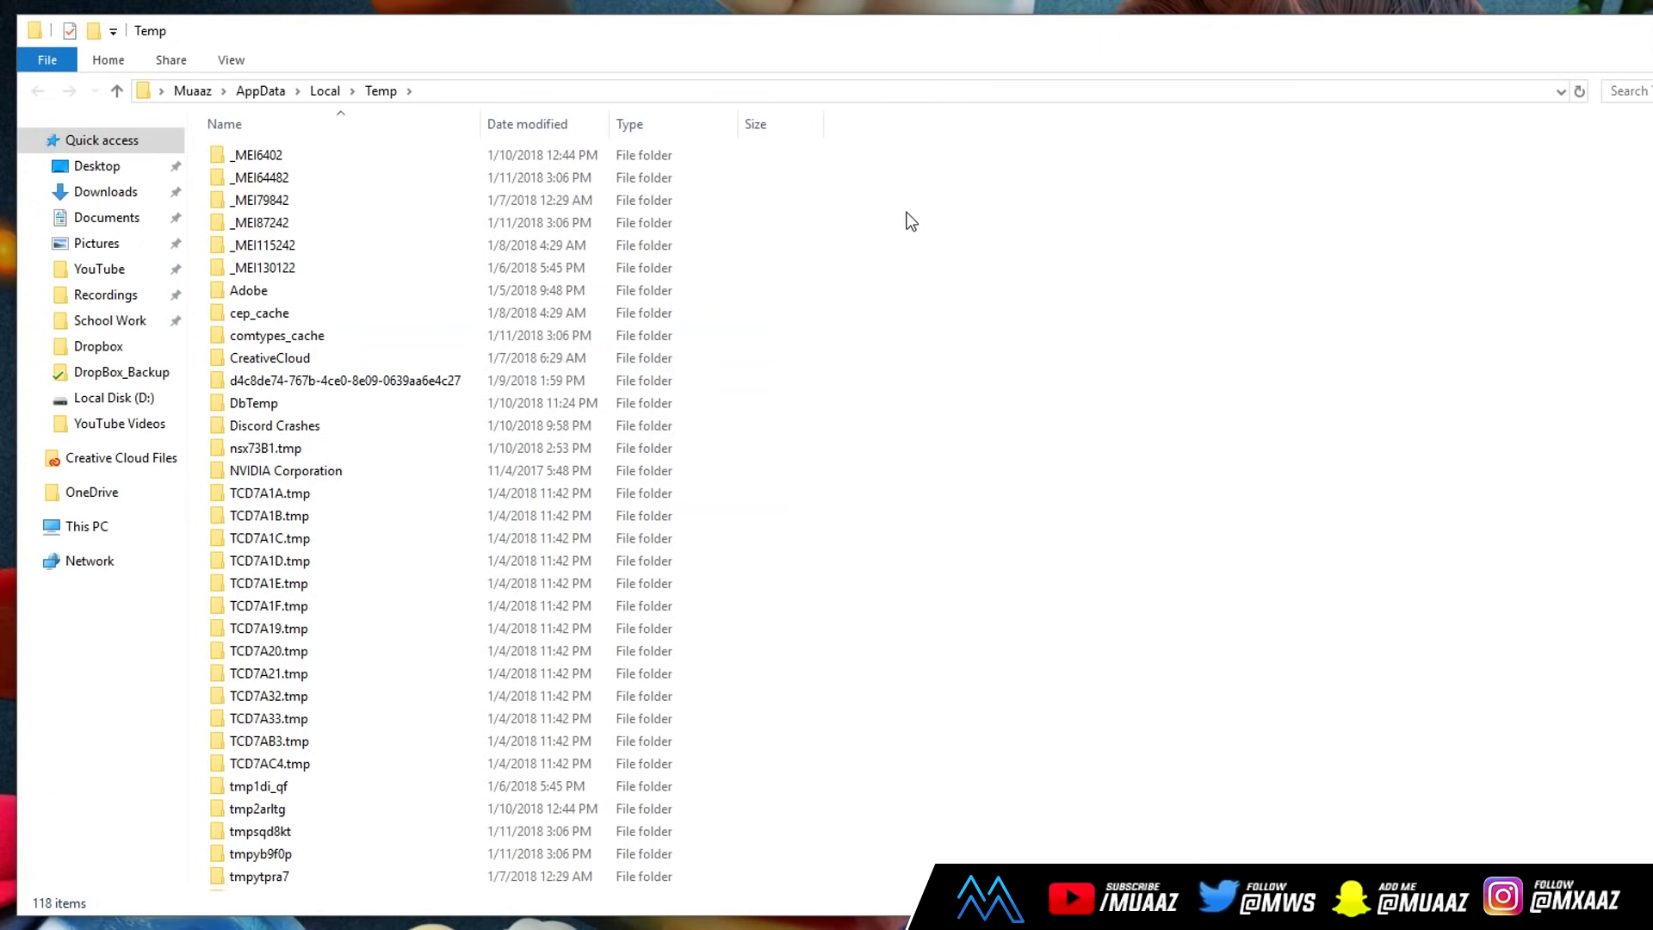
drag(947, 161, 990, 895)
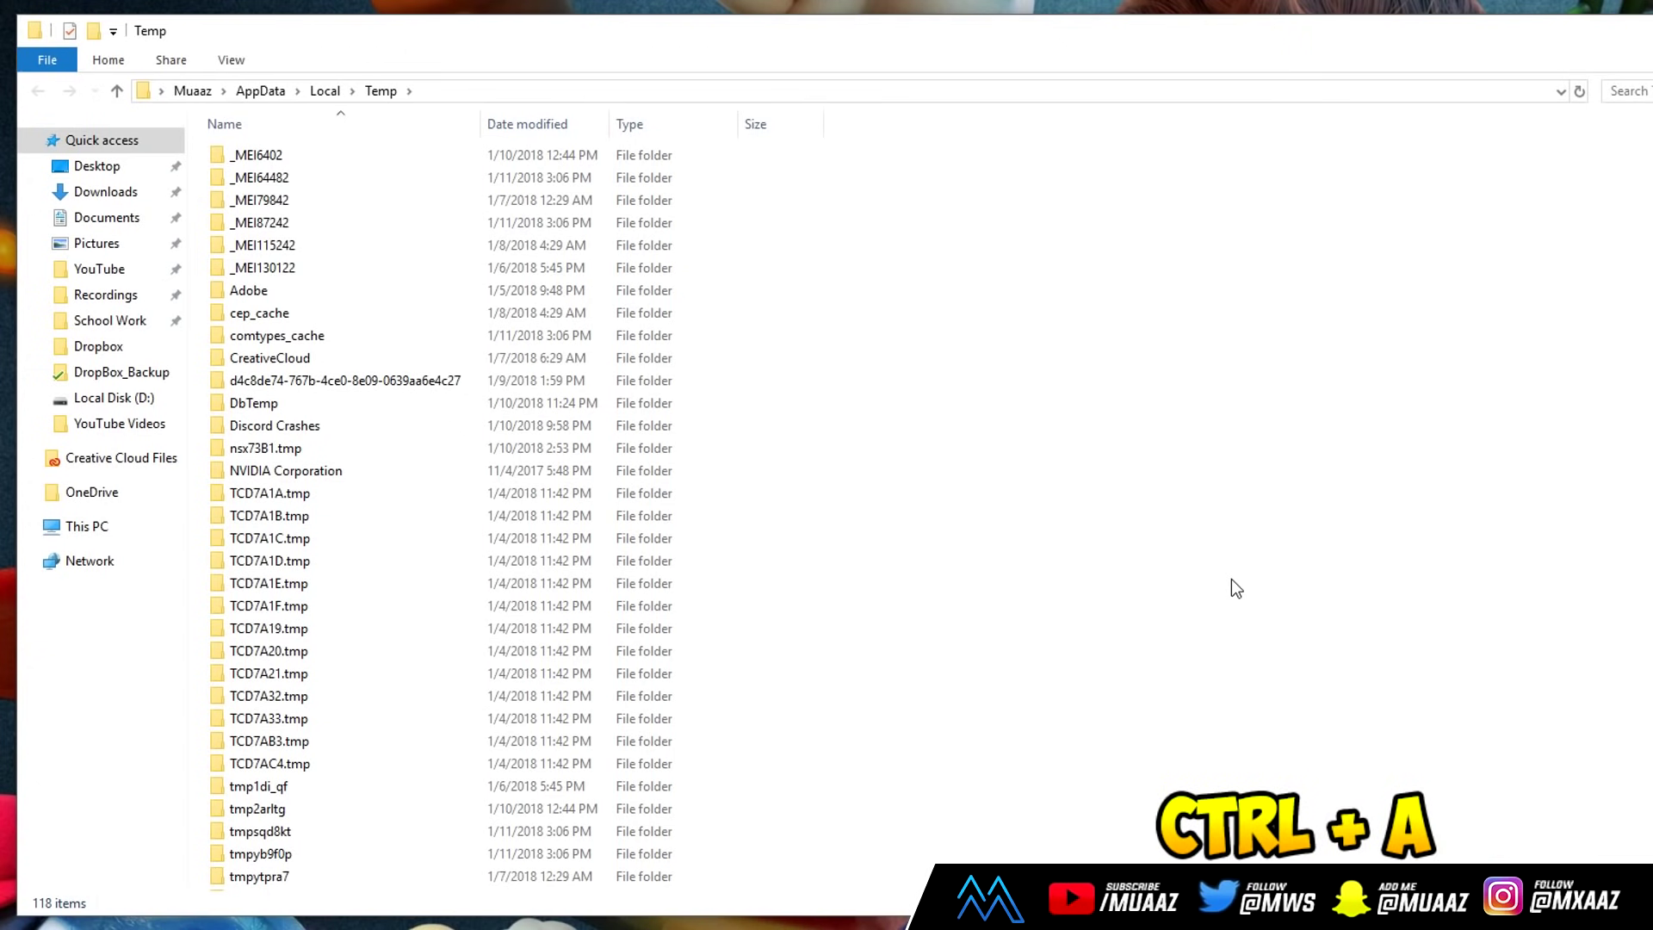
Step: Select all 118 items in Temp and delete them
key(ctrl+a)
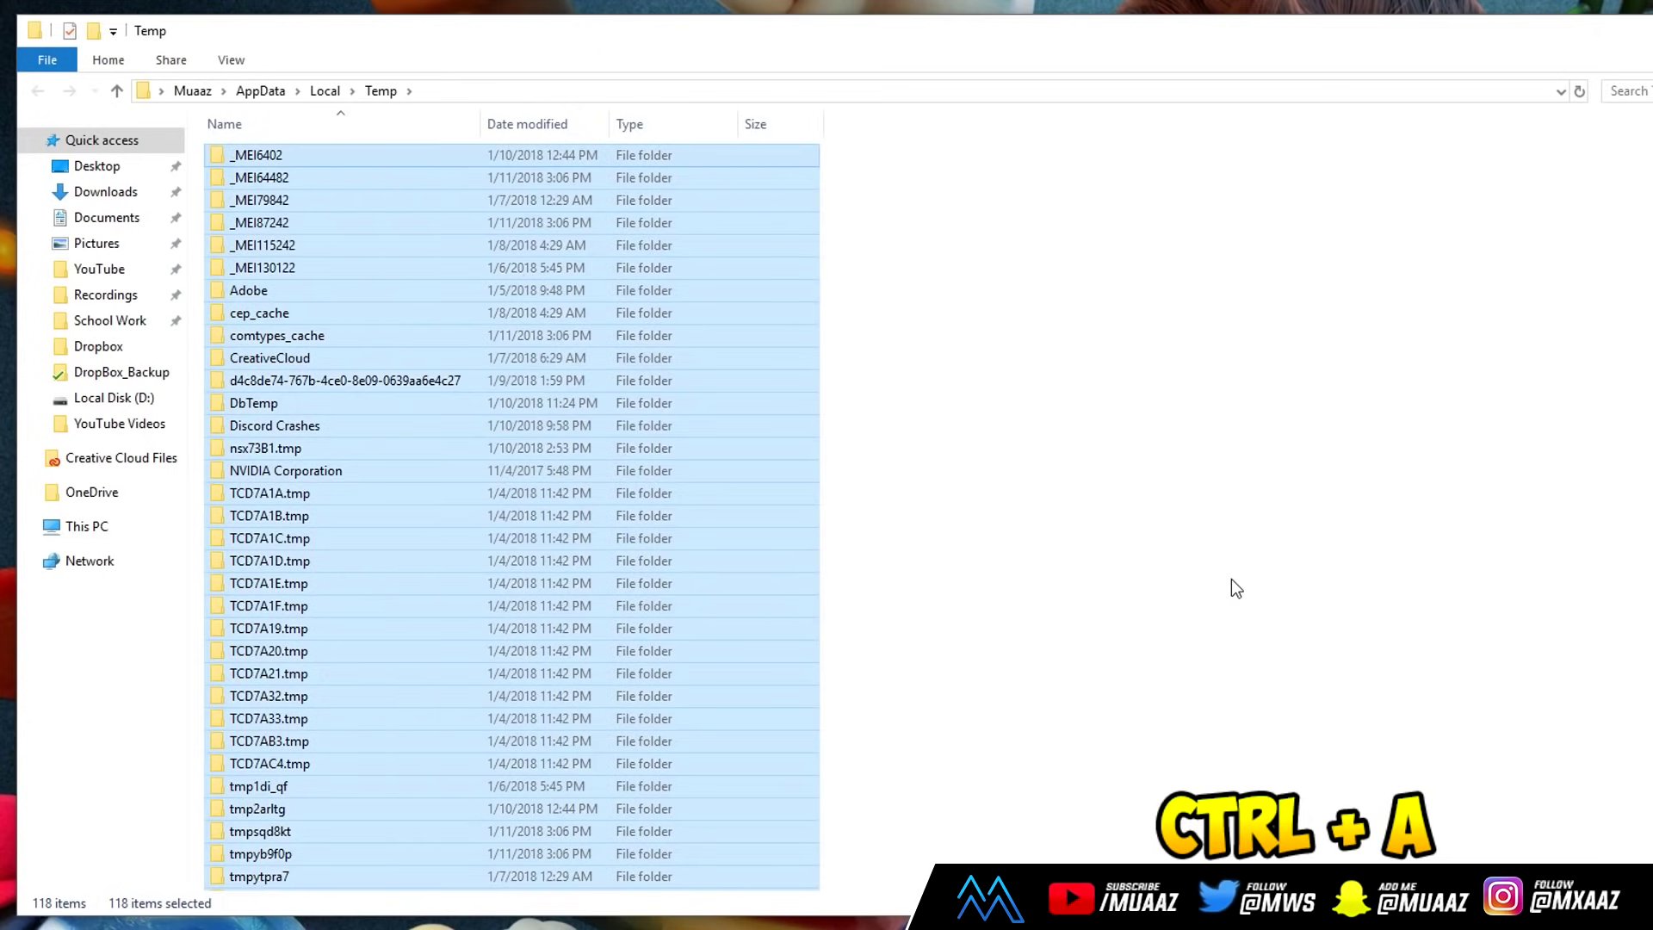
right_click(500, 465)
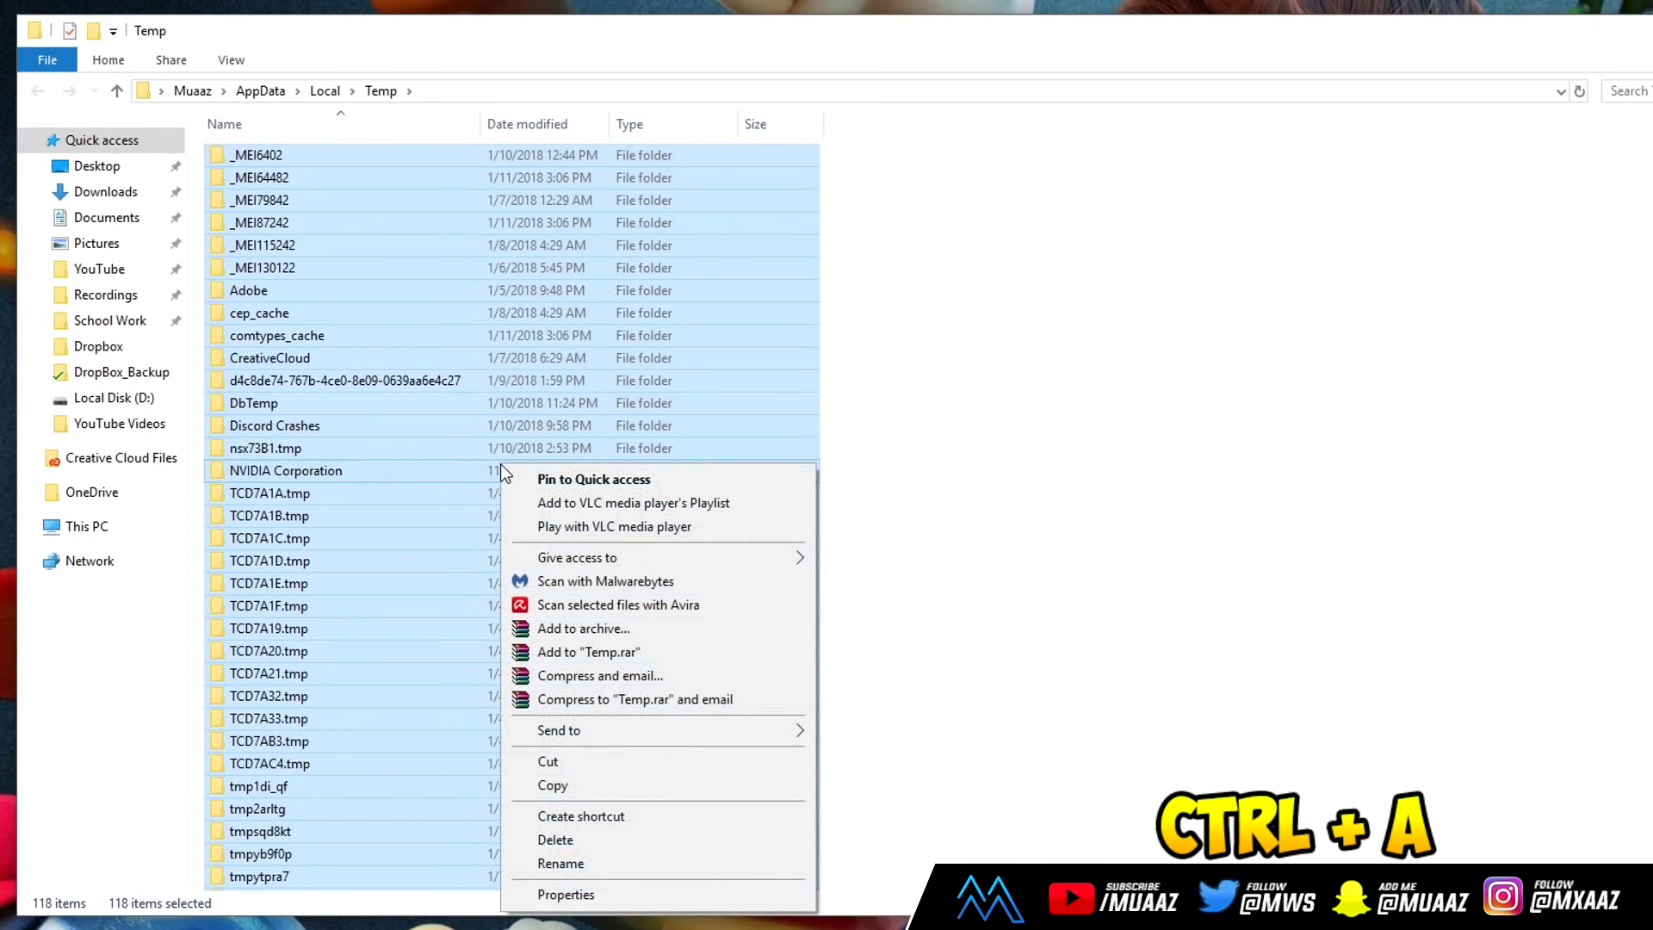
click(539, 838)
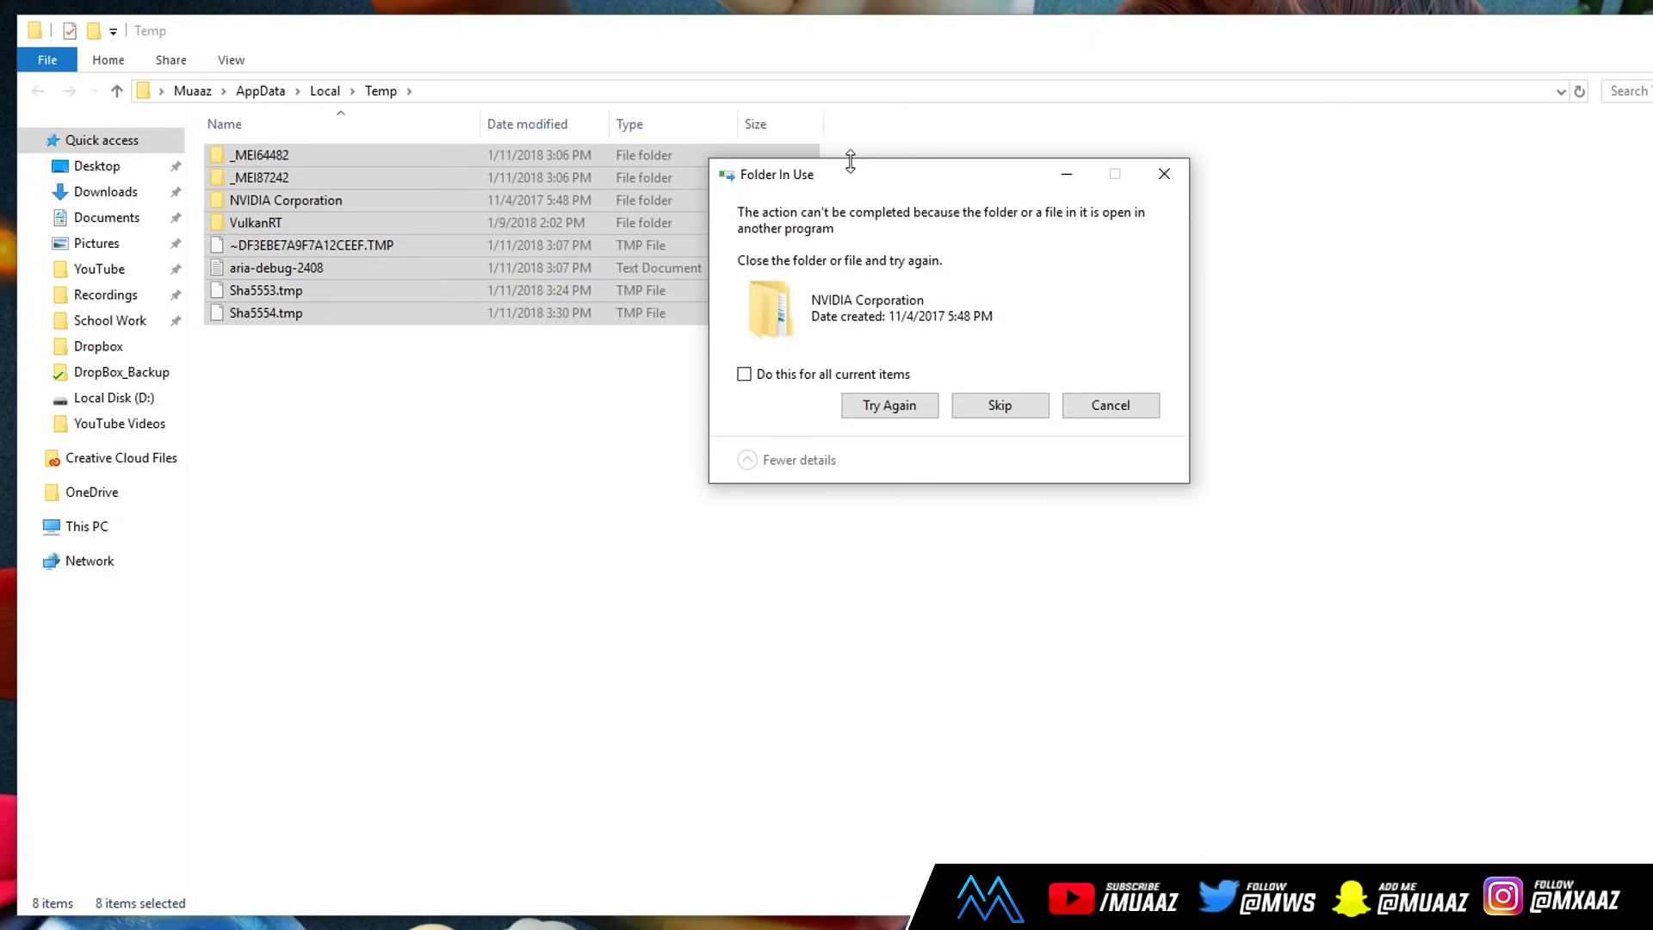
Step: Skip all in-use items and grant permission to delete the VulkanRT folder
drag(829, 178, 522, 385)
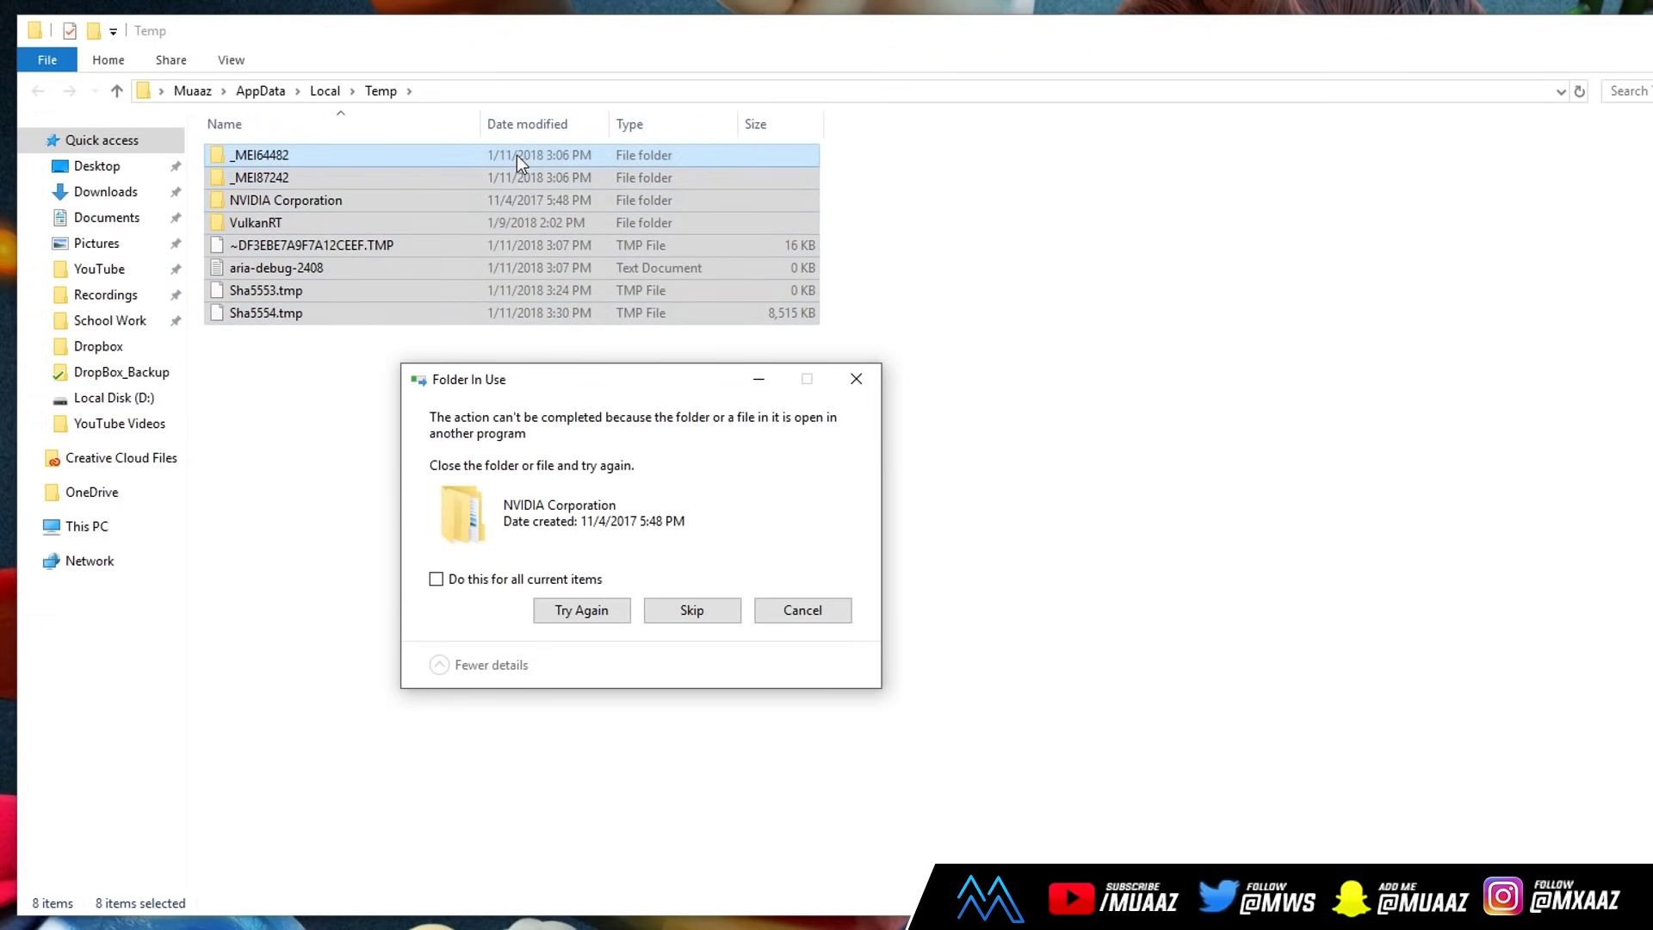
click(441, 577)
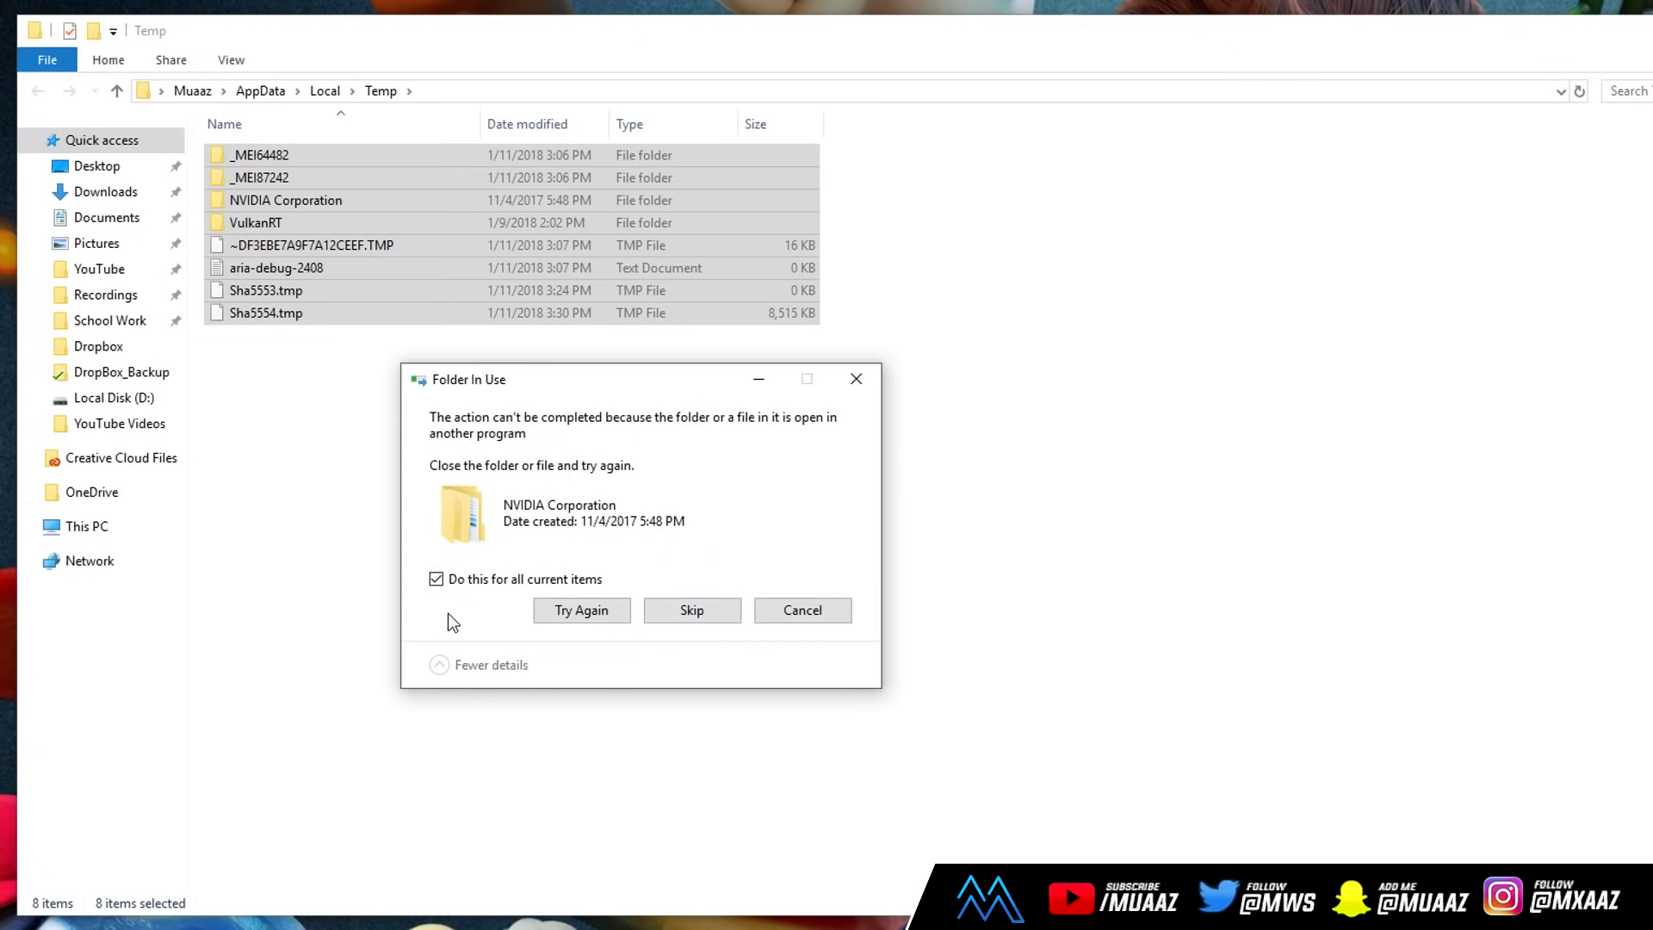
click(691, 609)
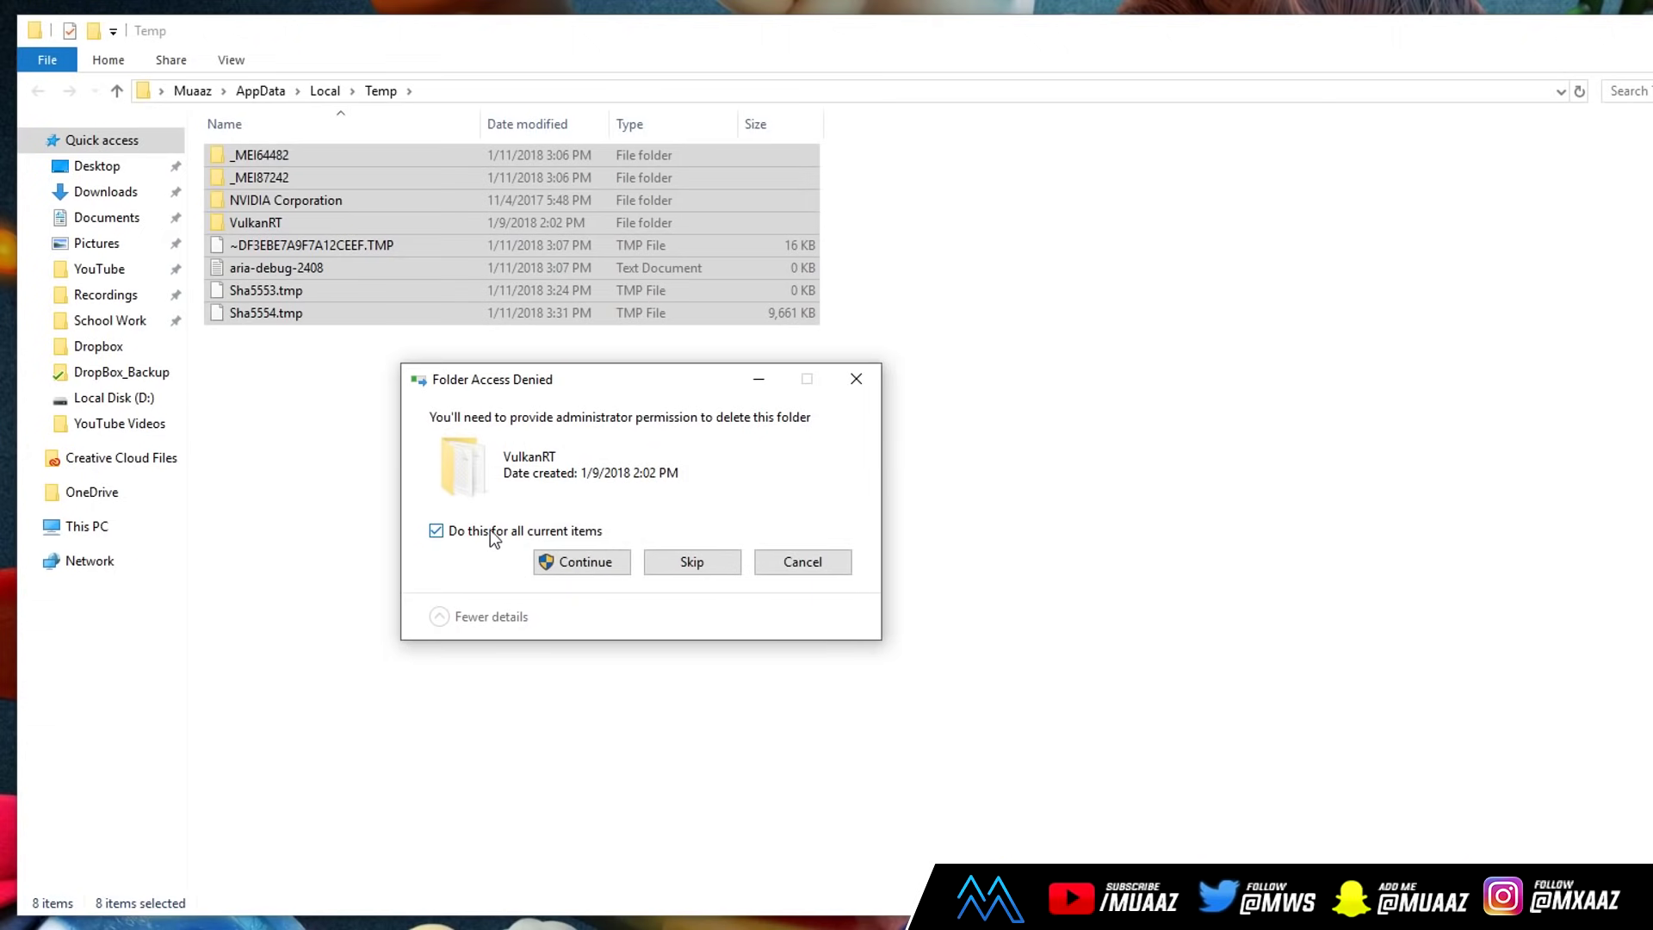
click(586, 565)
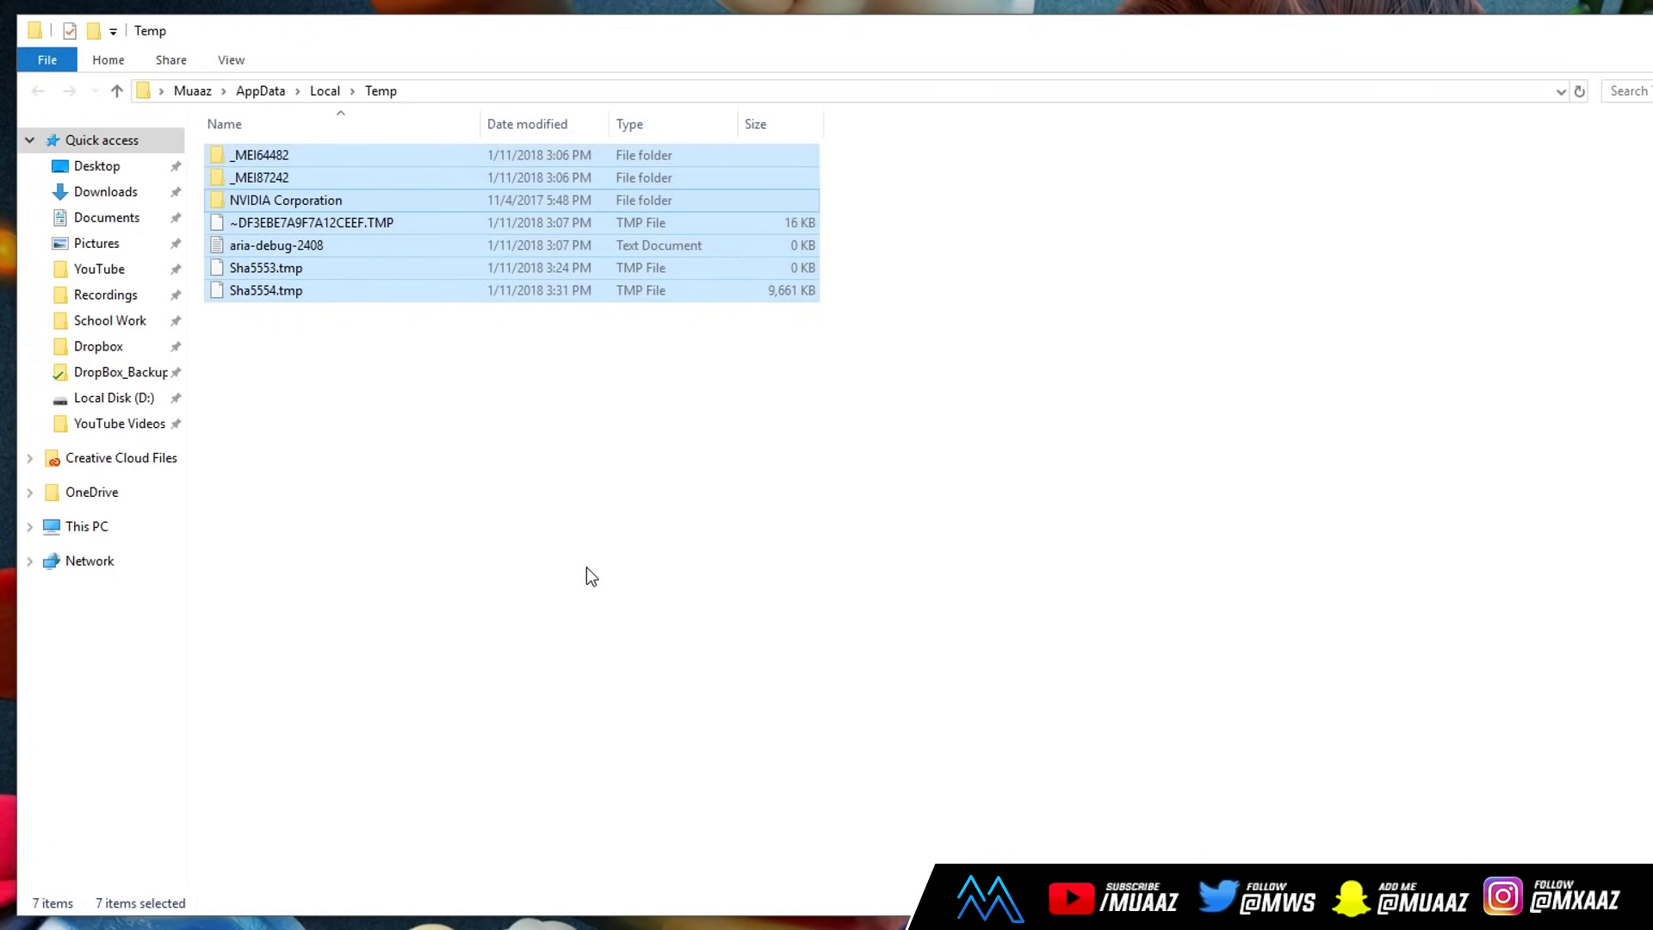
drag(578, 580, 552, 508)
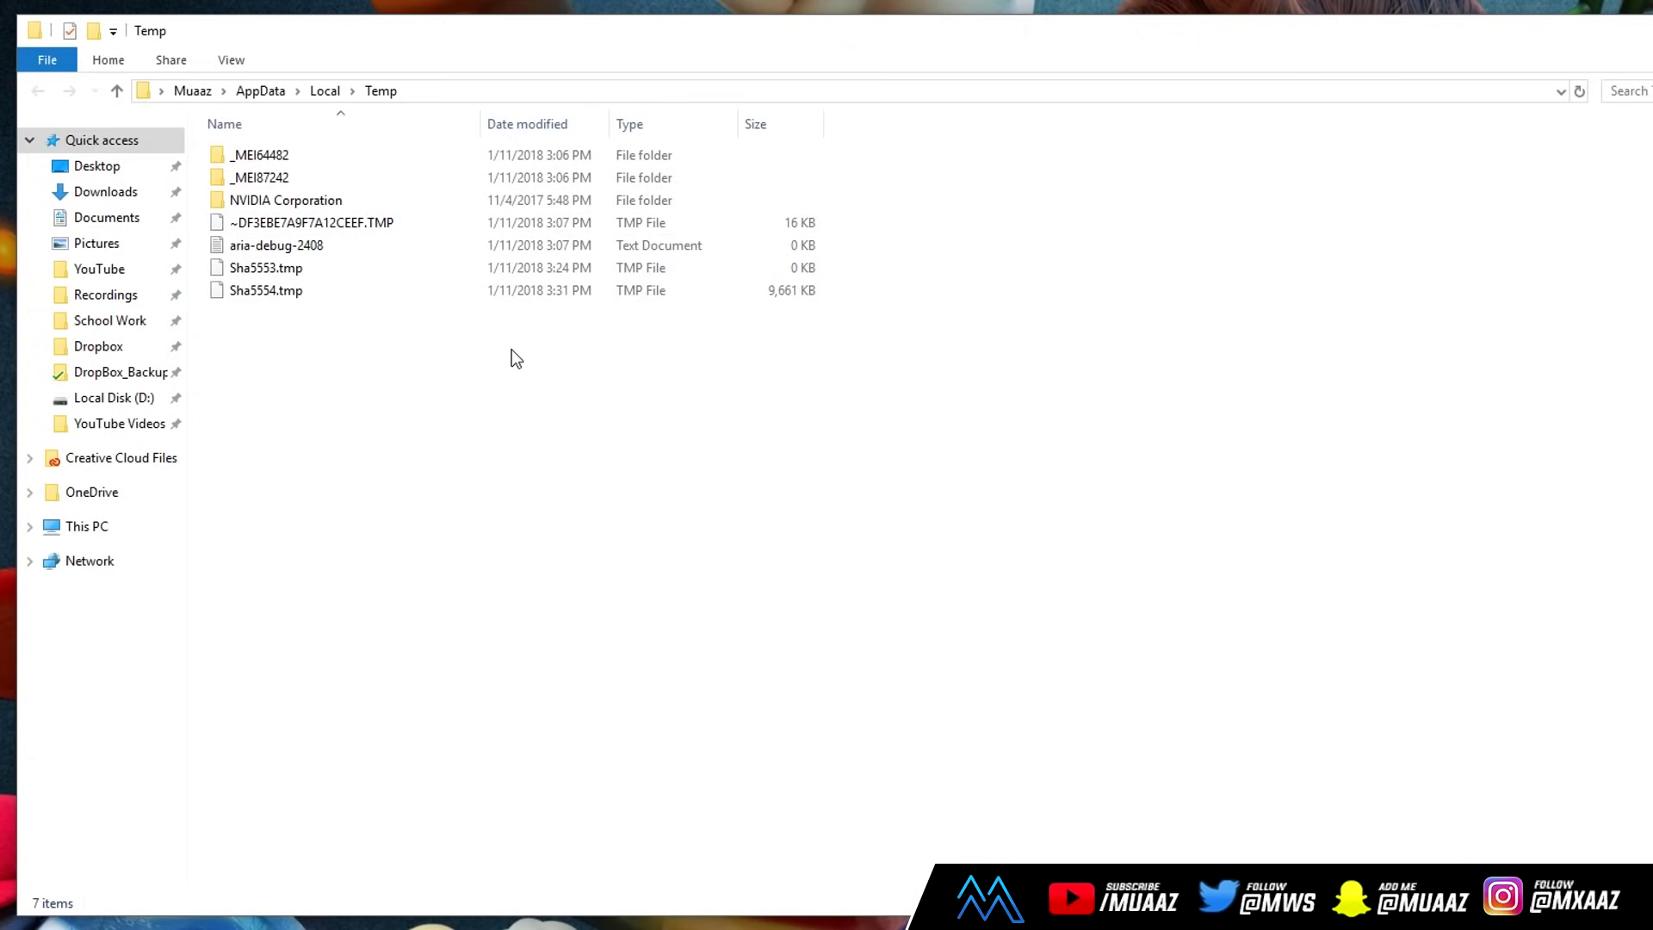
double_click(396, 199)
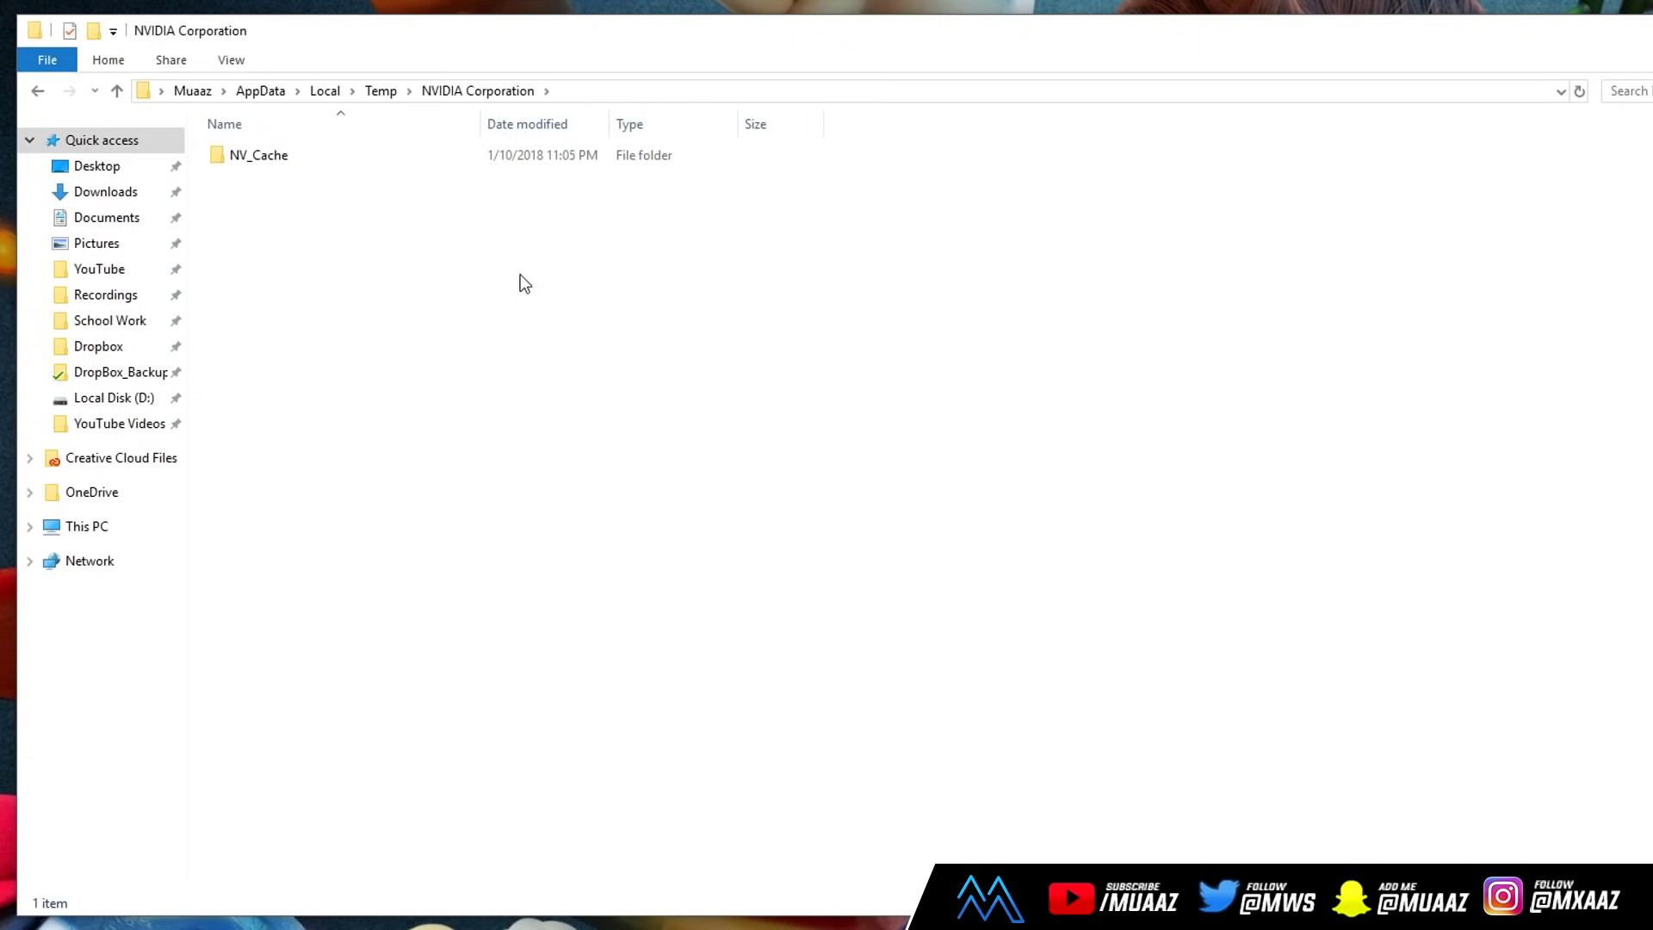
double_click(493, 151)
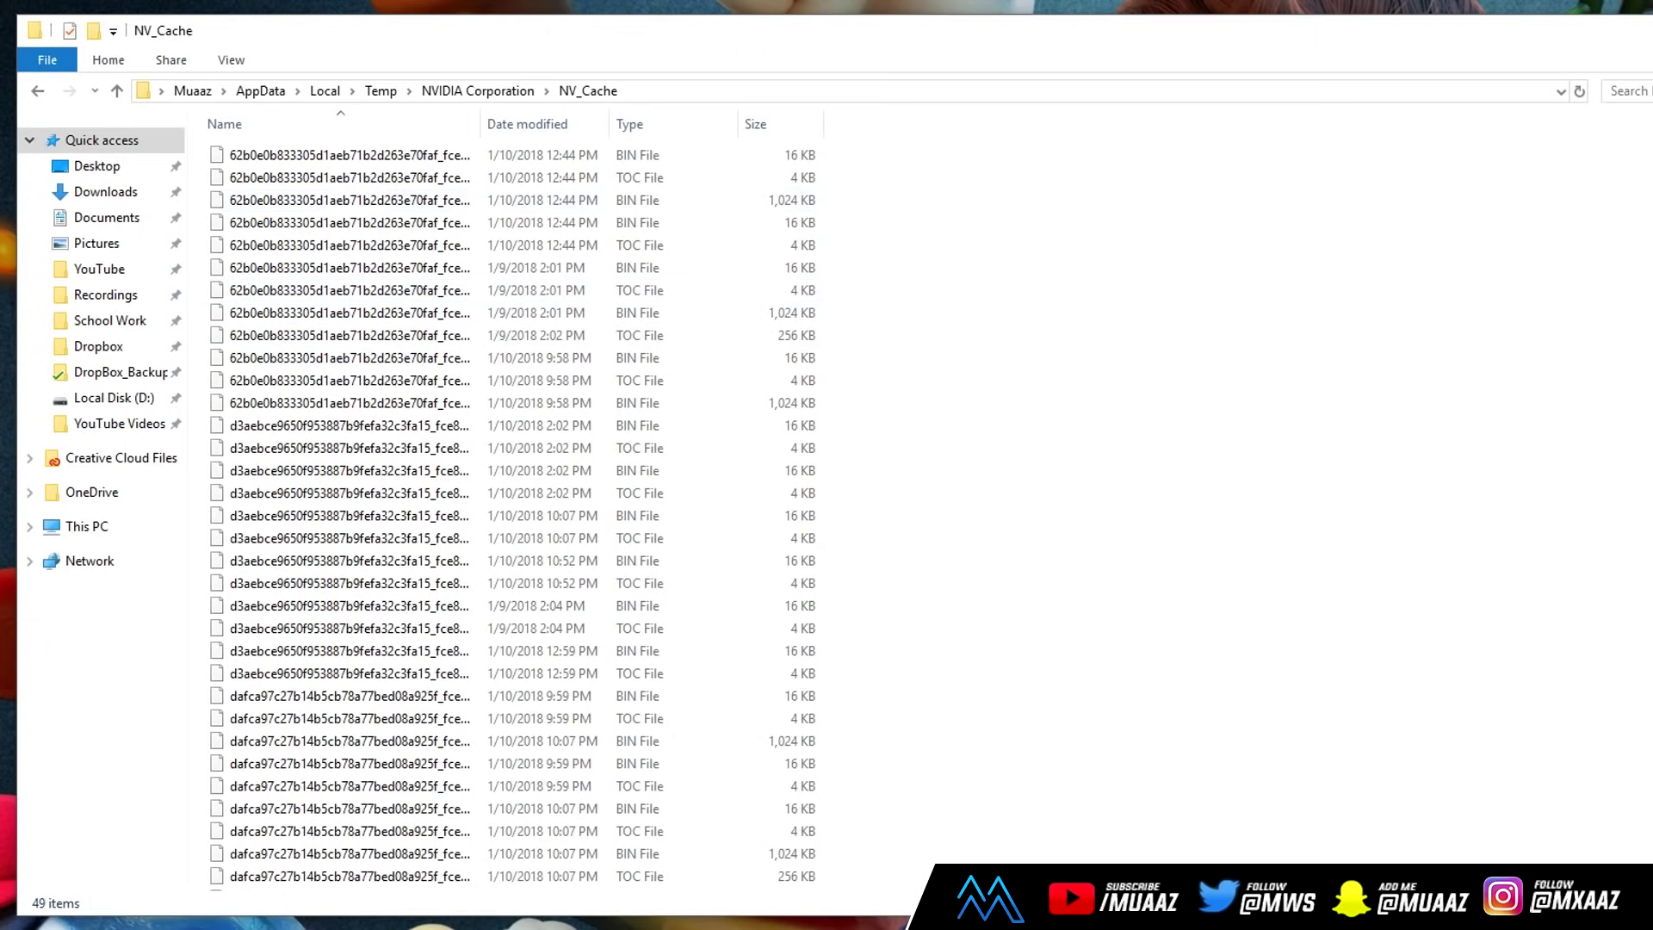
click(388, 93)
drag(501, 635, 589, 551)
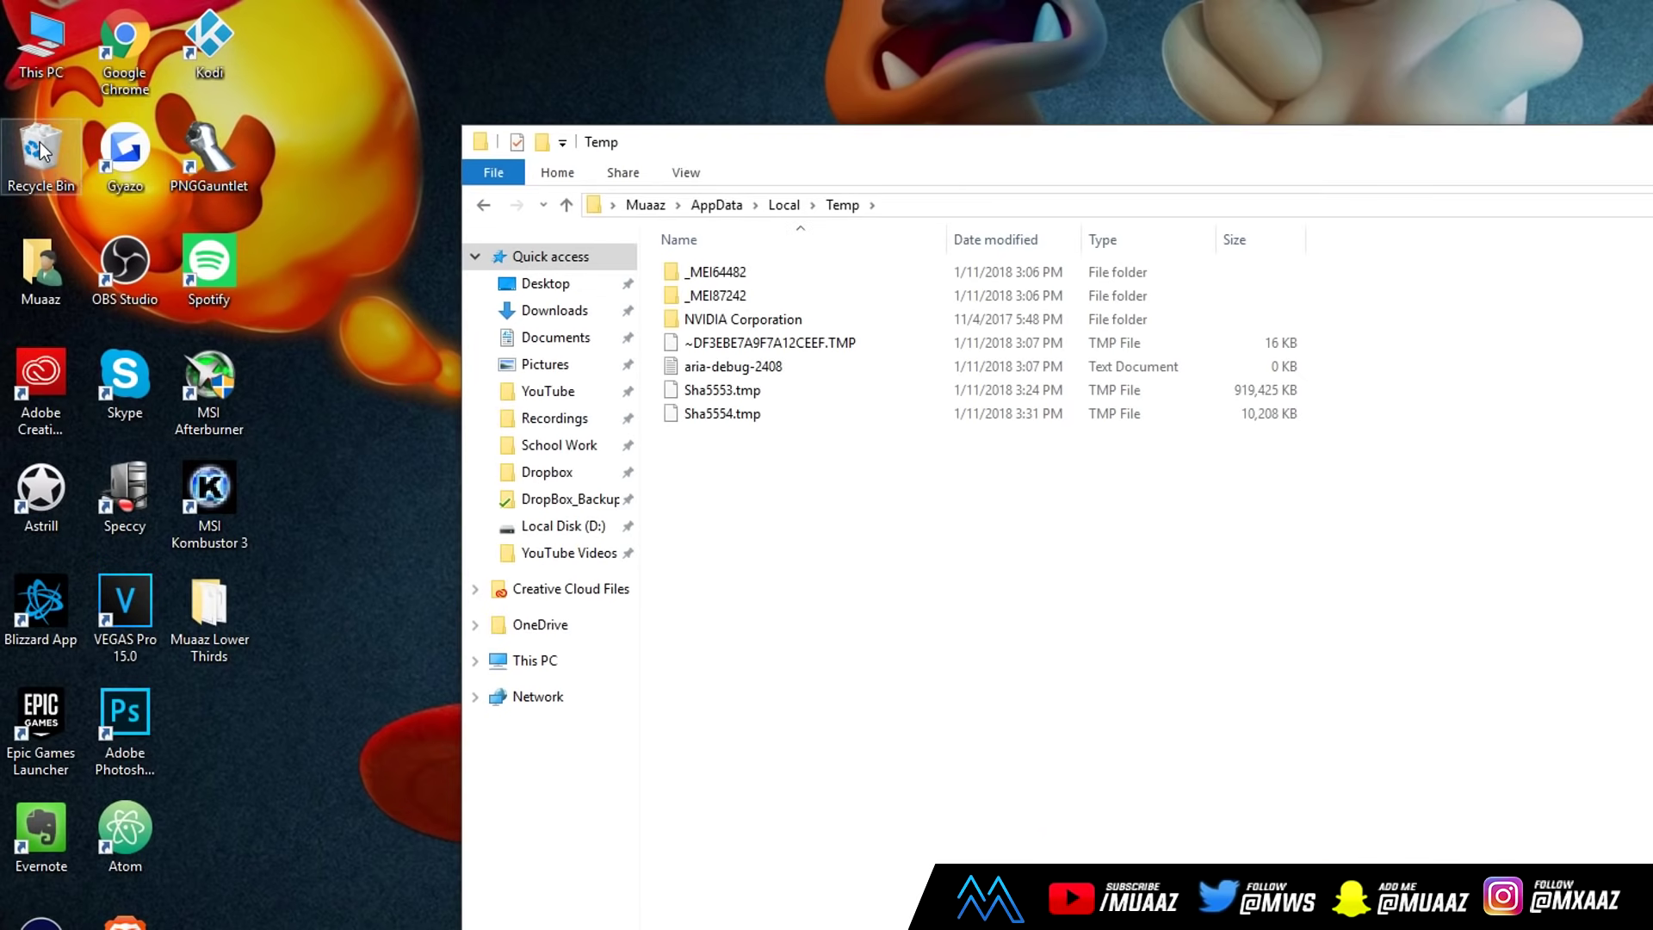
Step: Permanently empty the Recycle Bin's 149 items, granting administrator permission for all
double_click(40, 152)
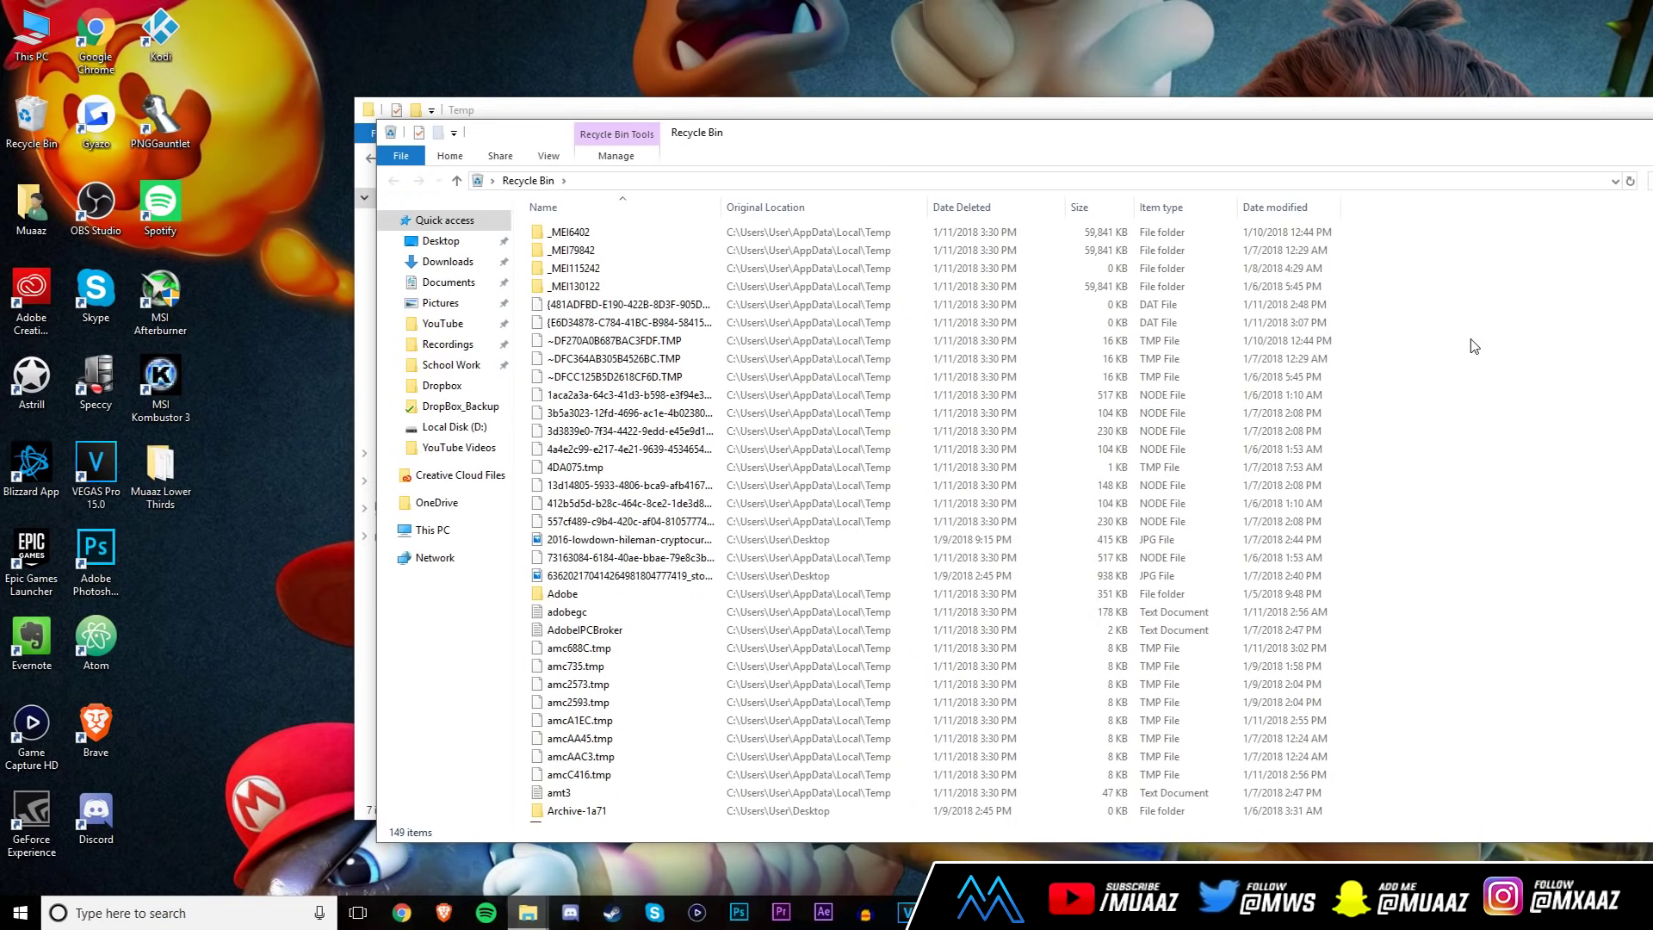
key(alt+F4)
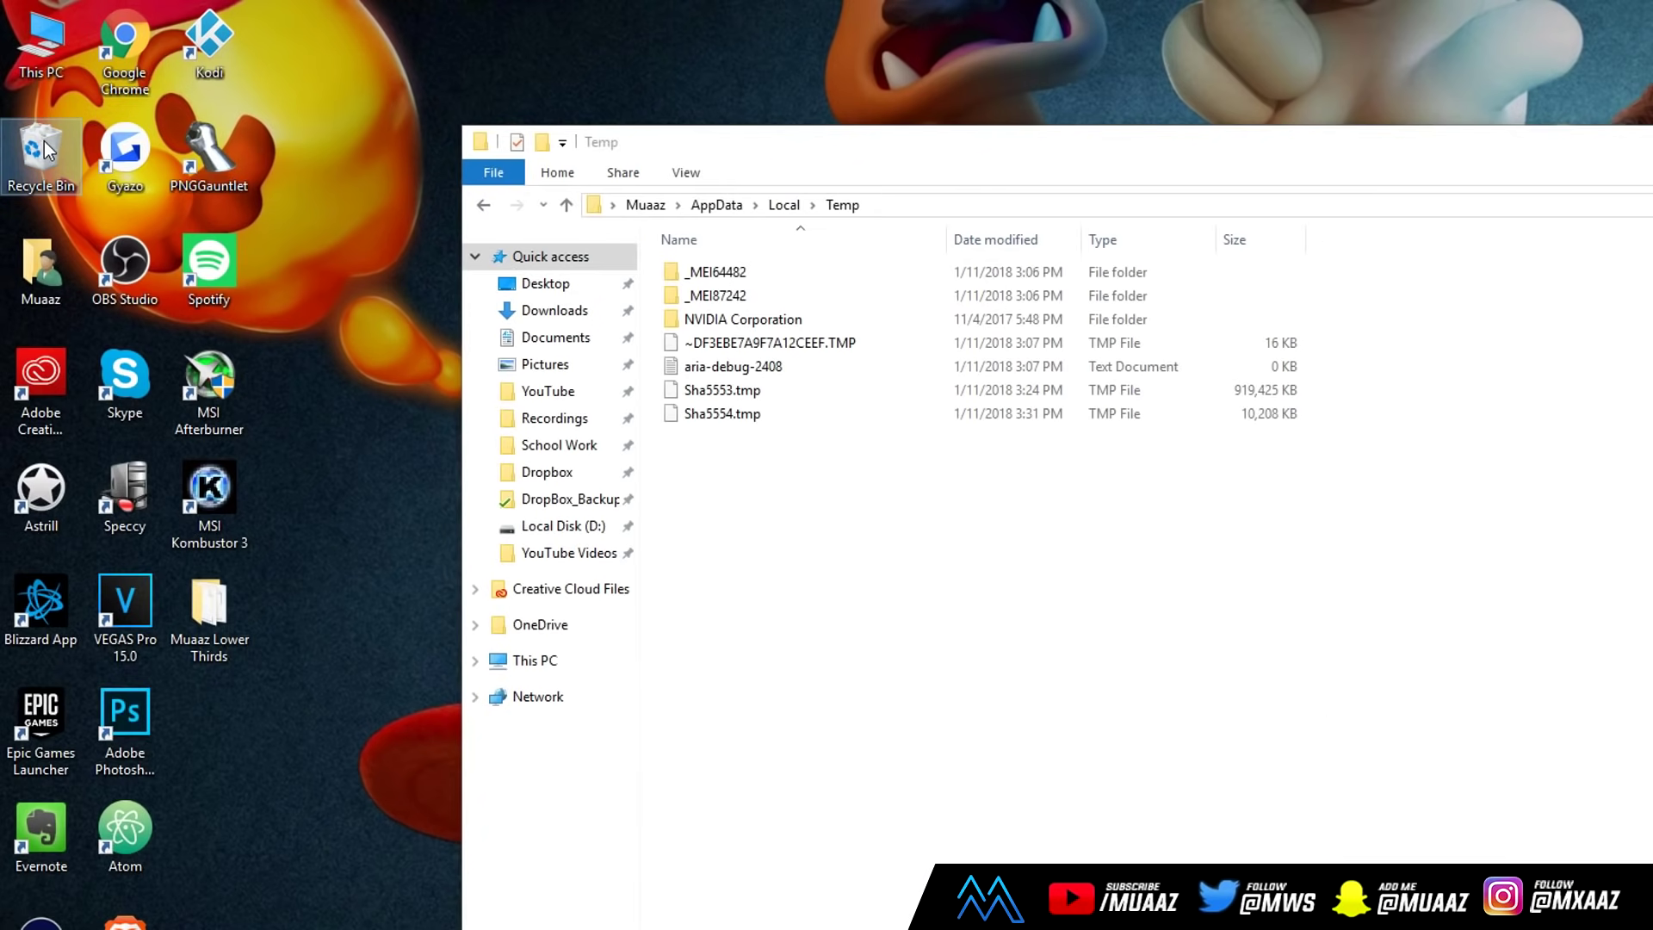
right_click(45, 151)
click(103, 180)
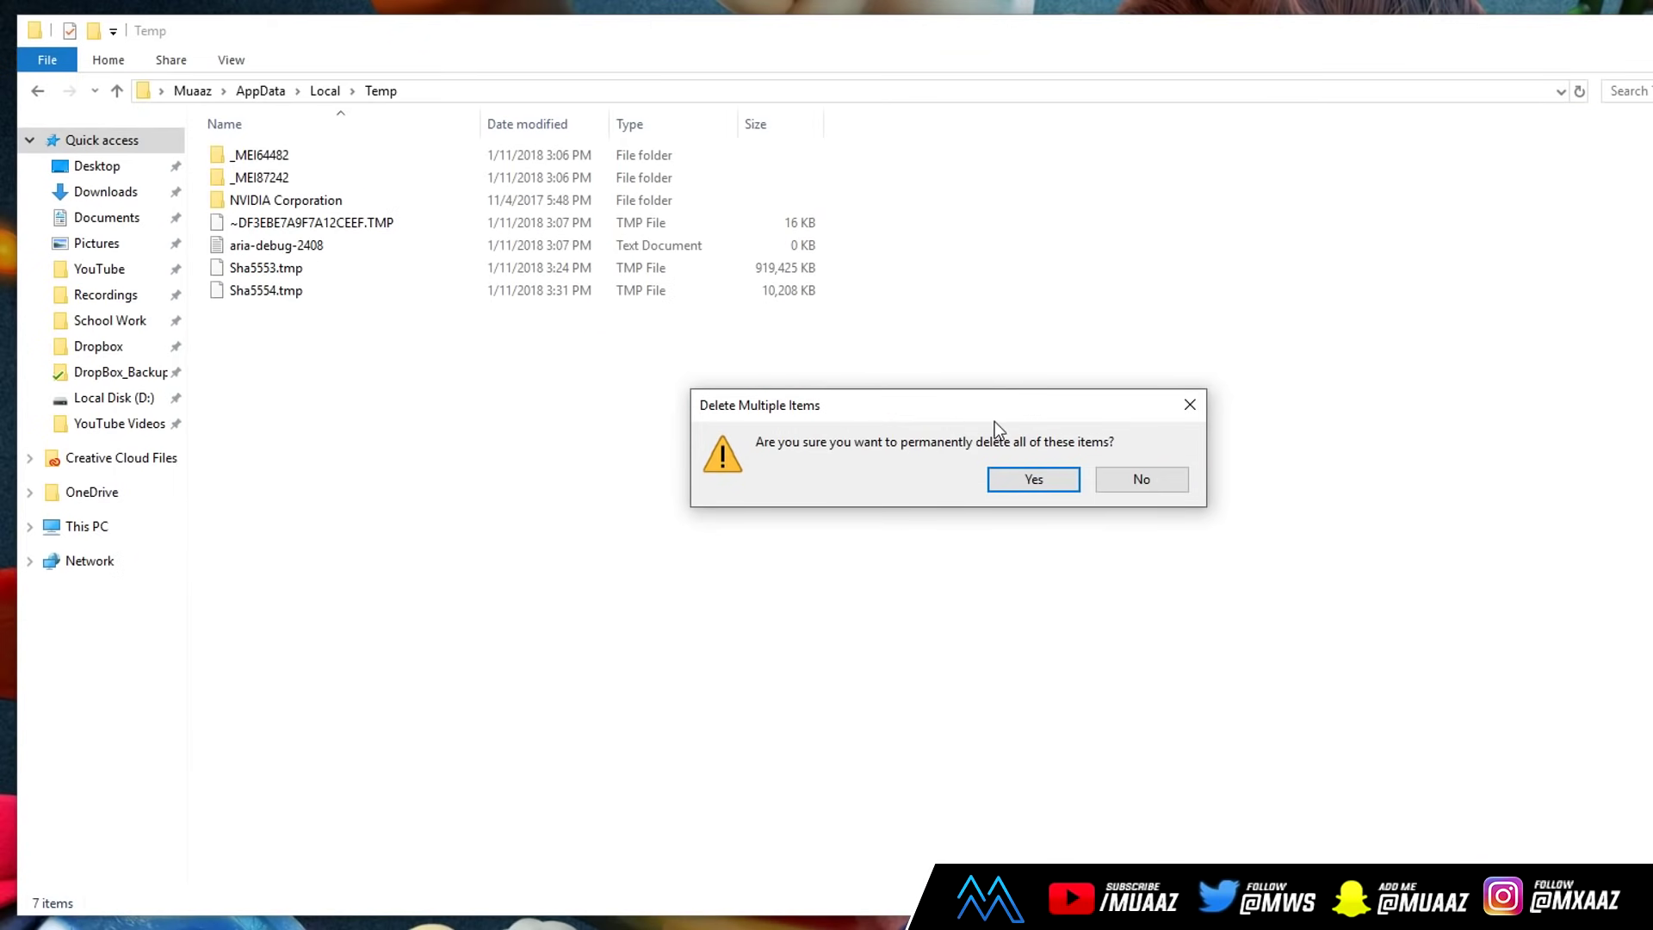
click(1037, 478)
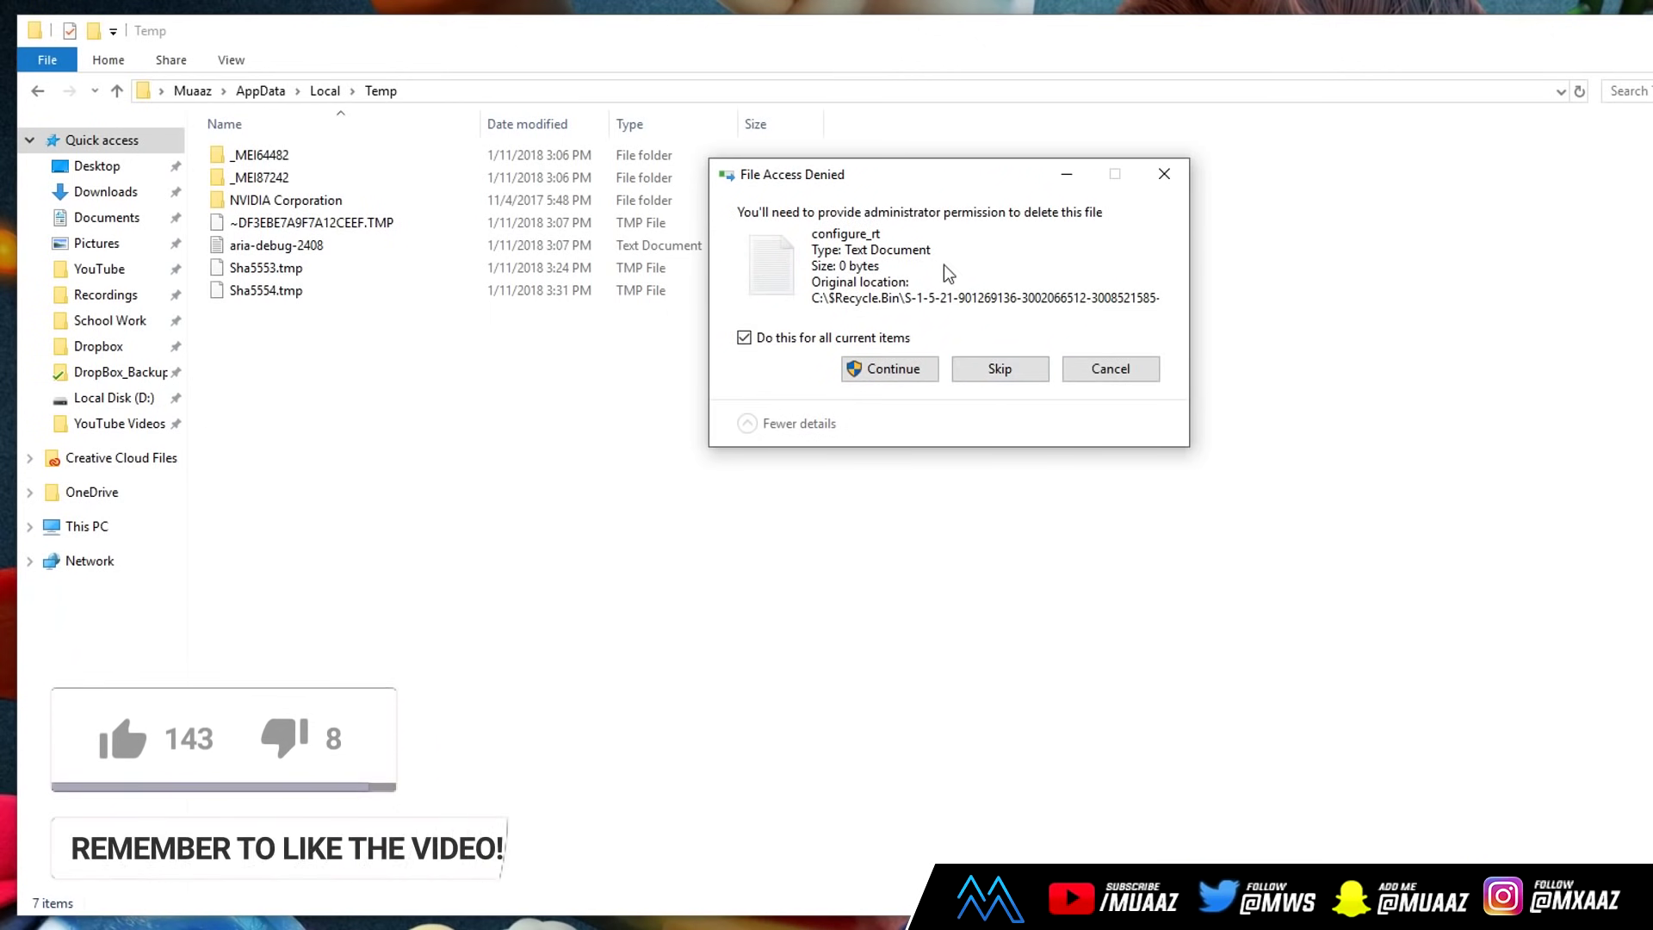
click(870, 371)
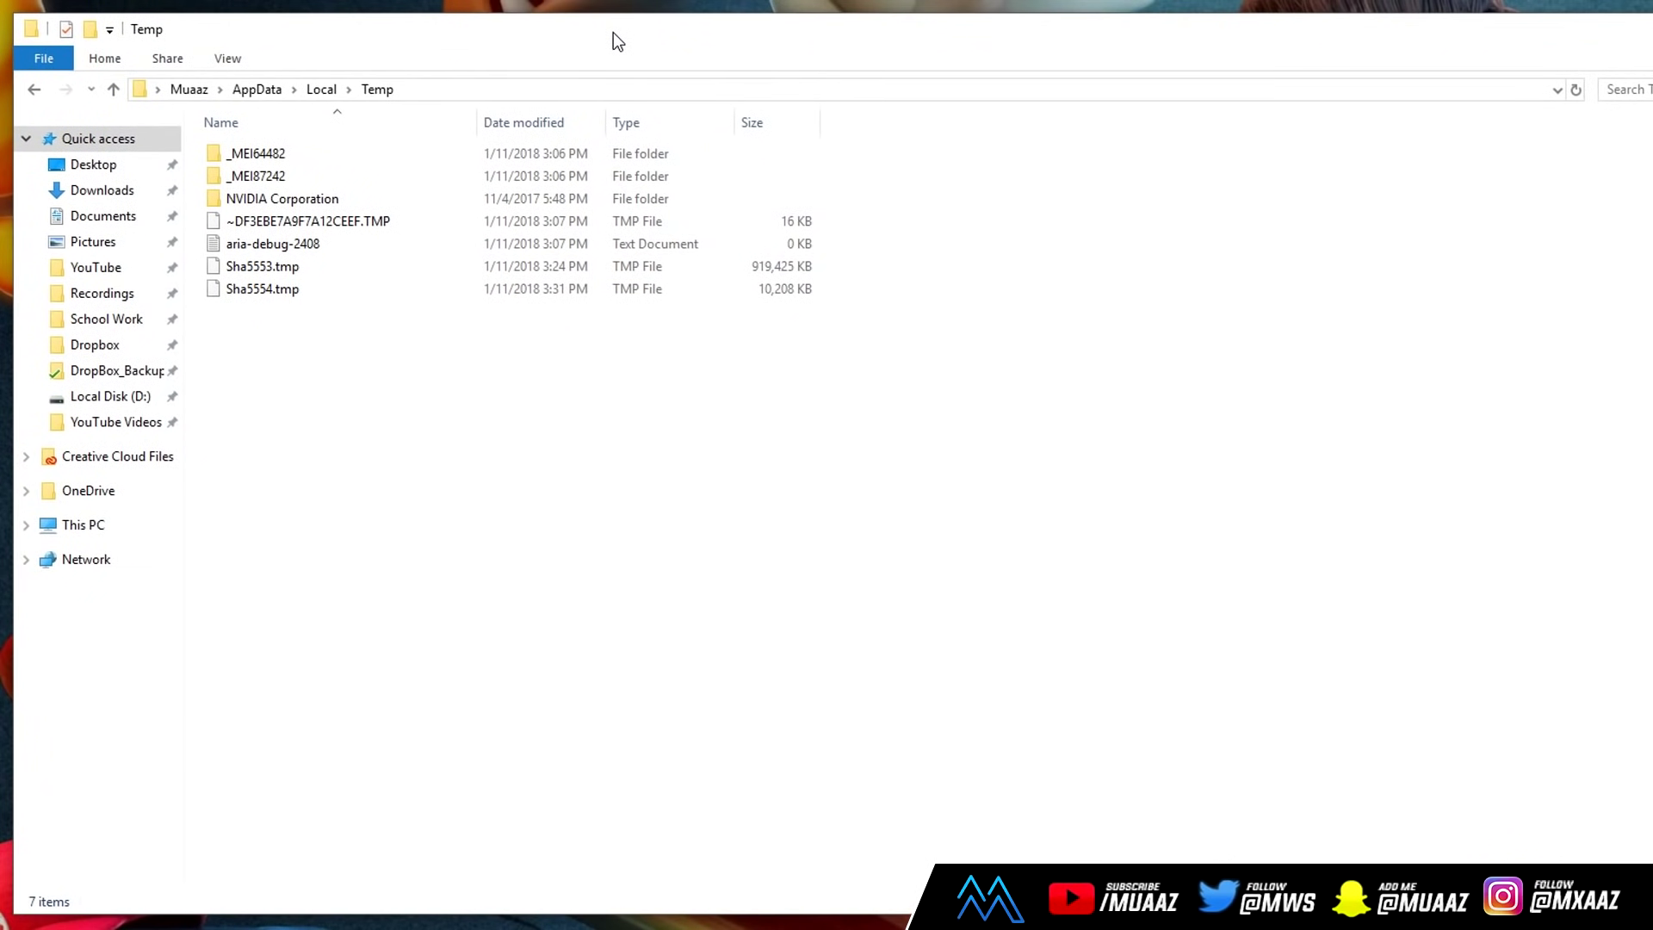
Step: Go to This PC and bring up the actions for Local Disk (C:)
click(117, 526)
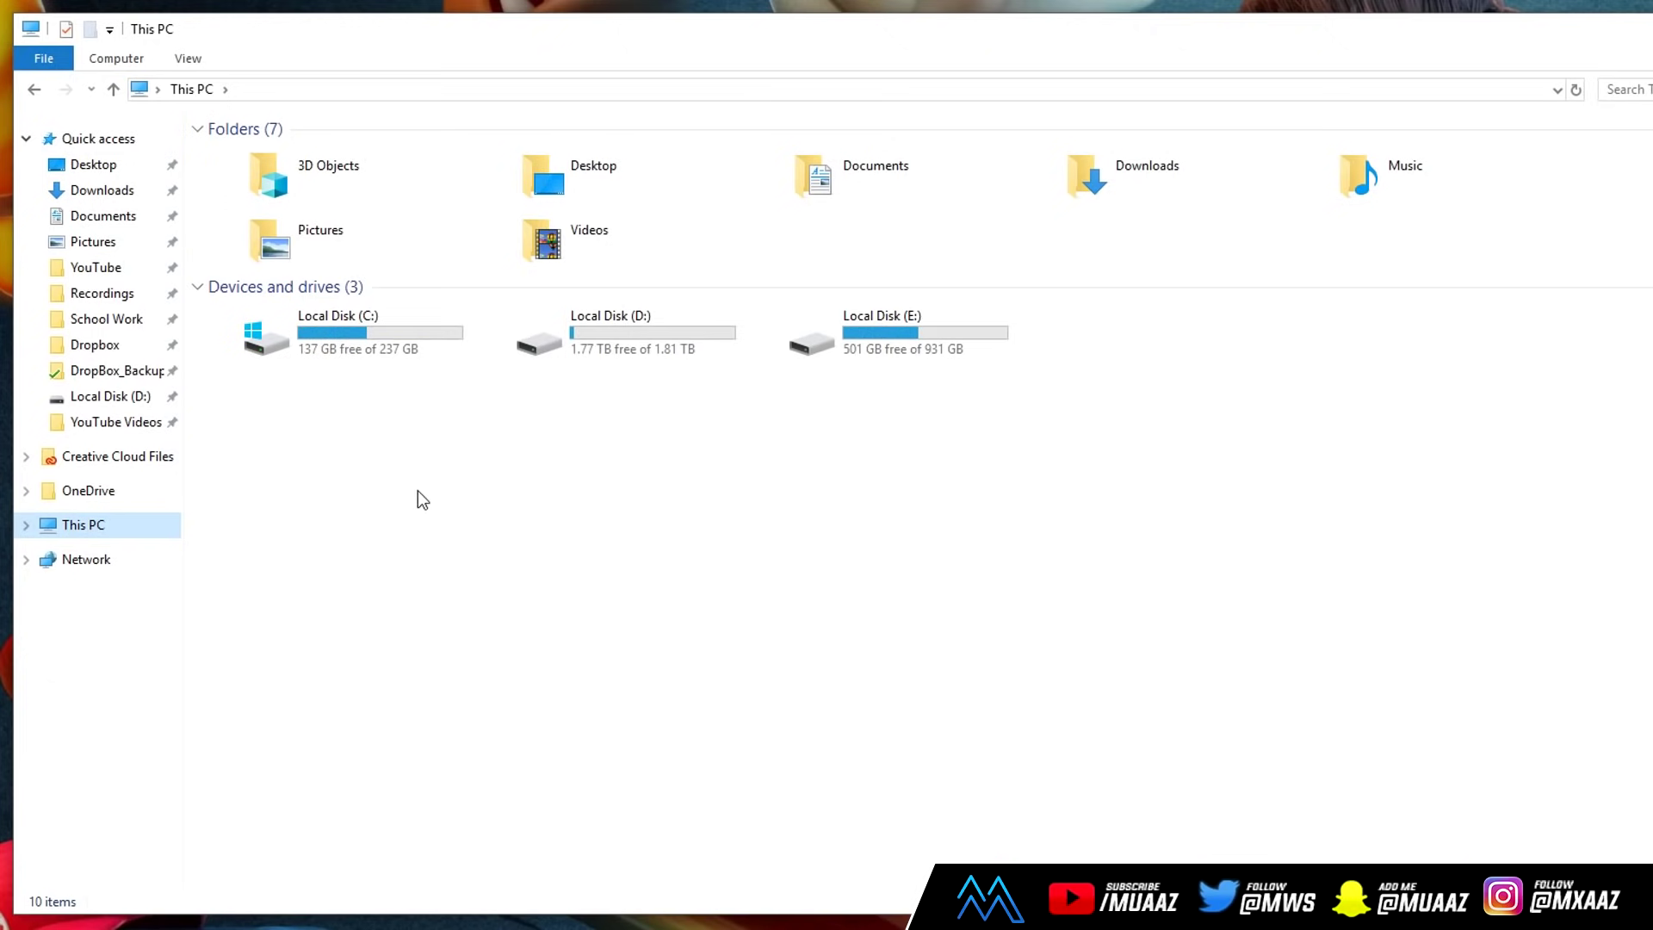
mouse_move(351, 338)
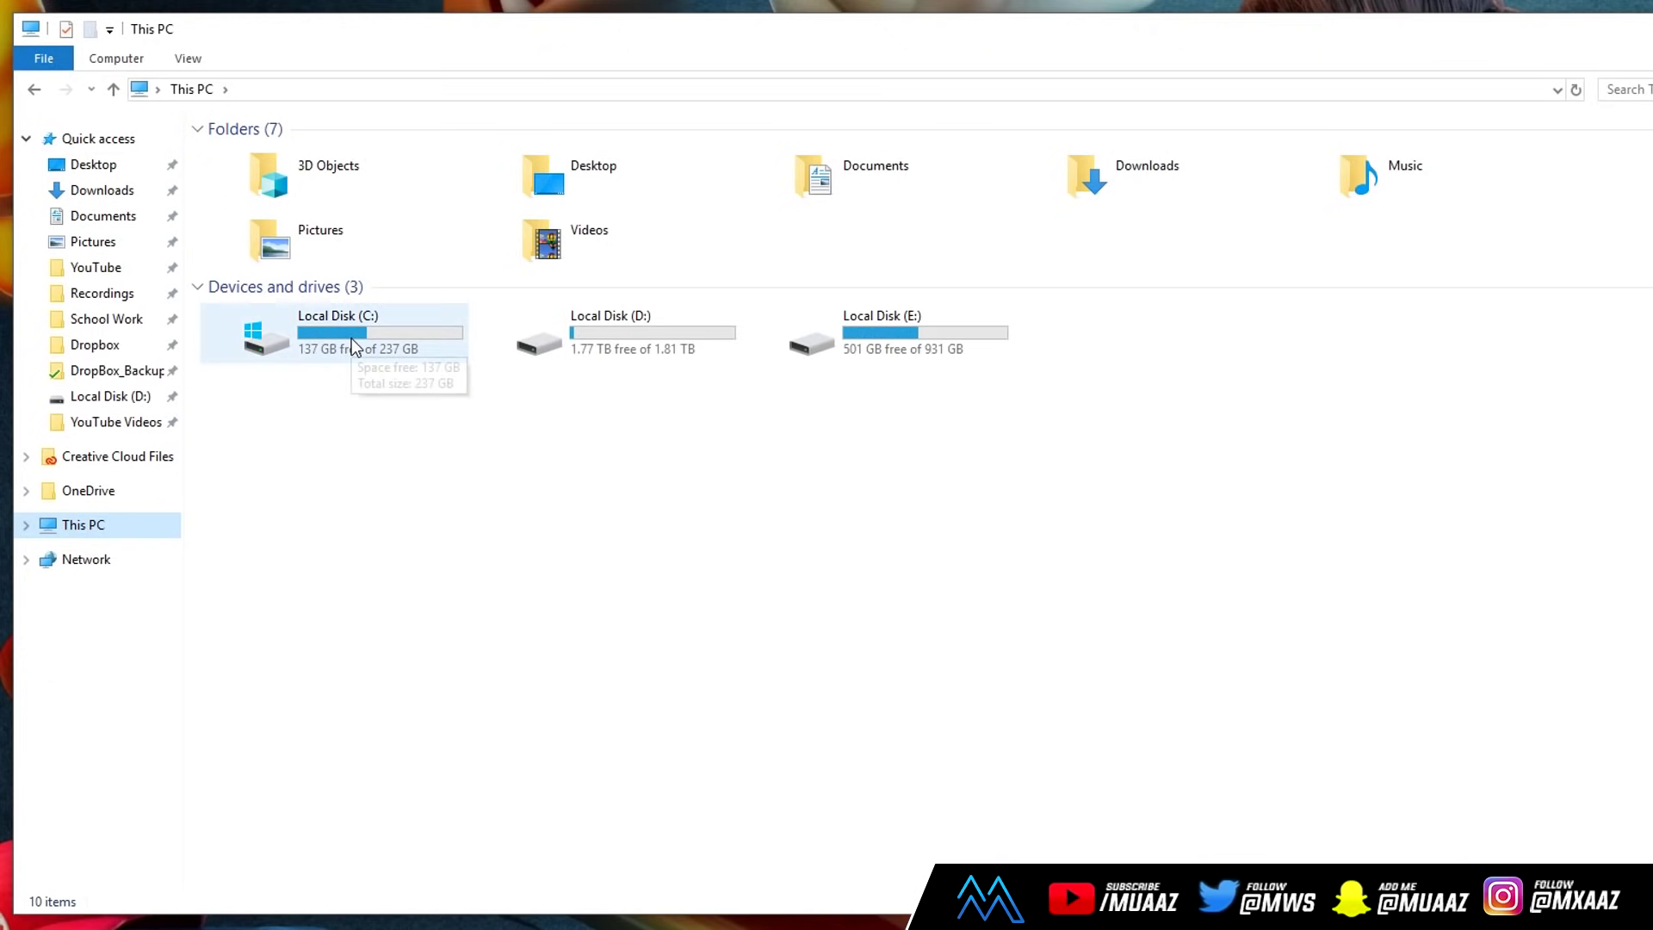
click(256, 339)
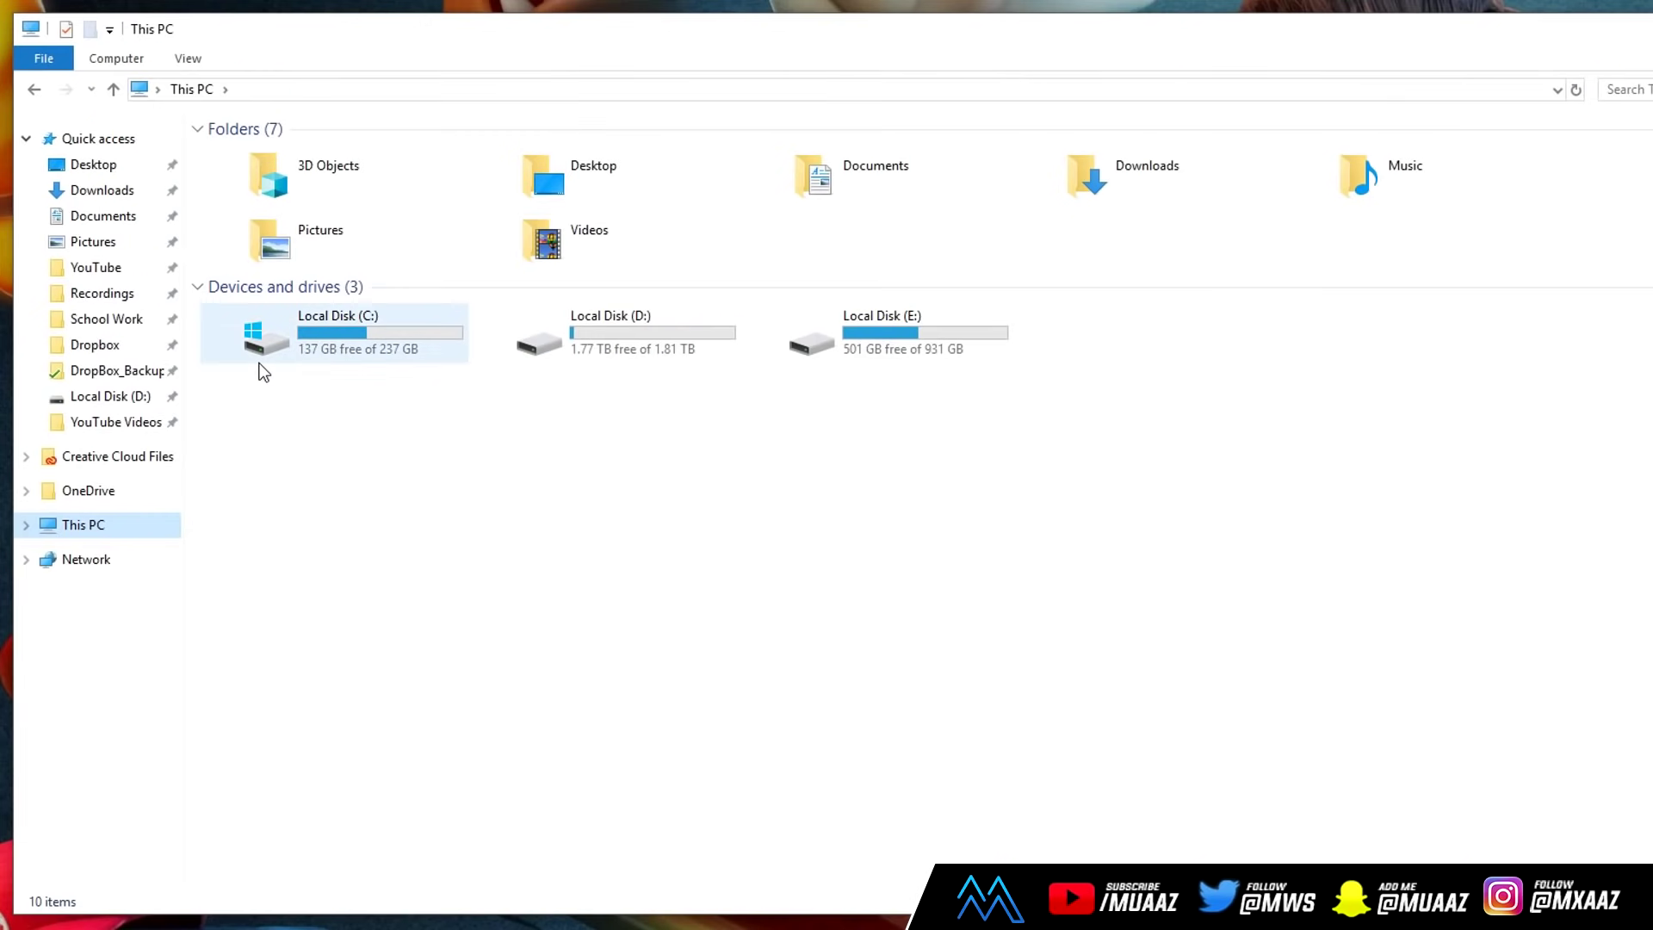
right_click(279, 343)
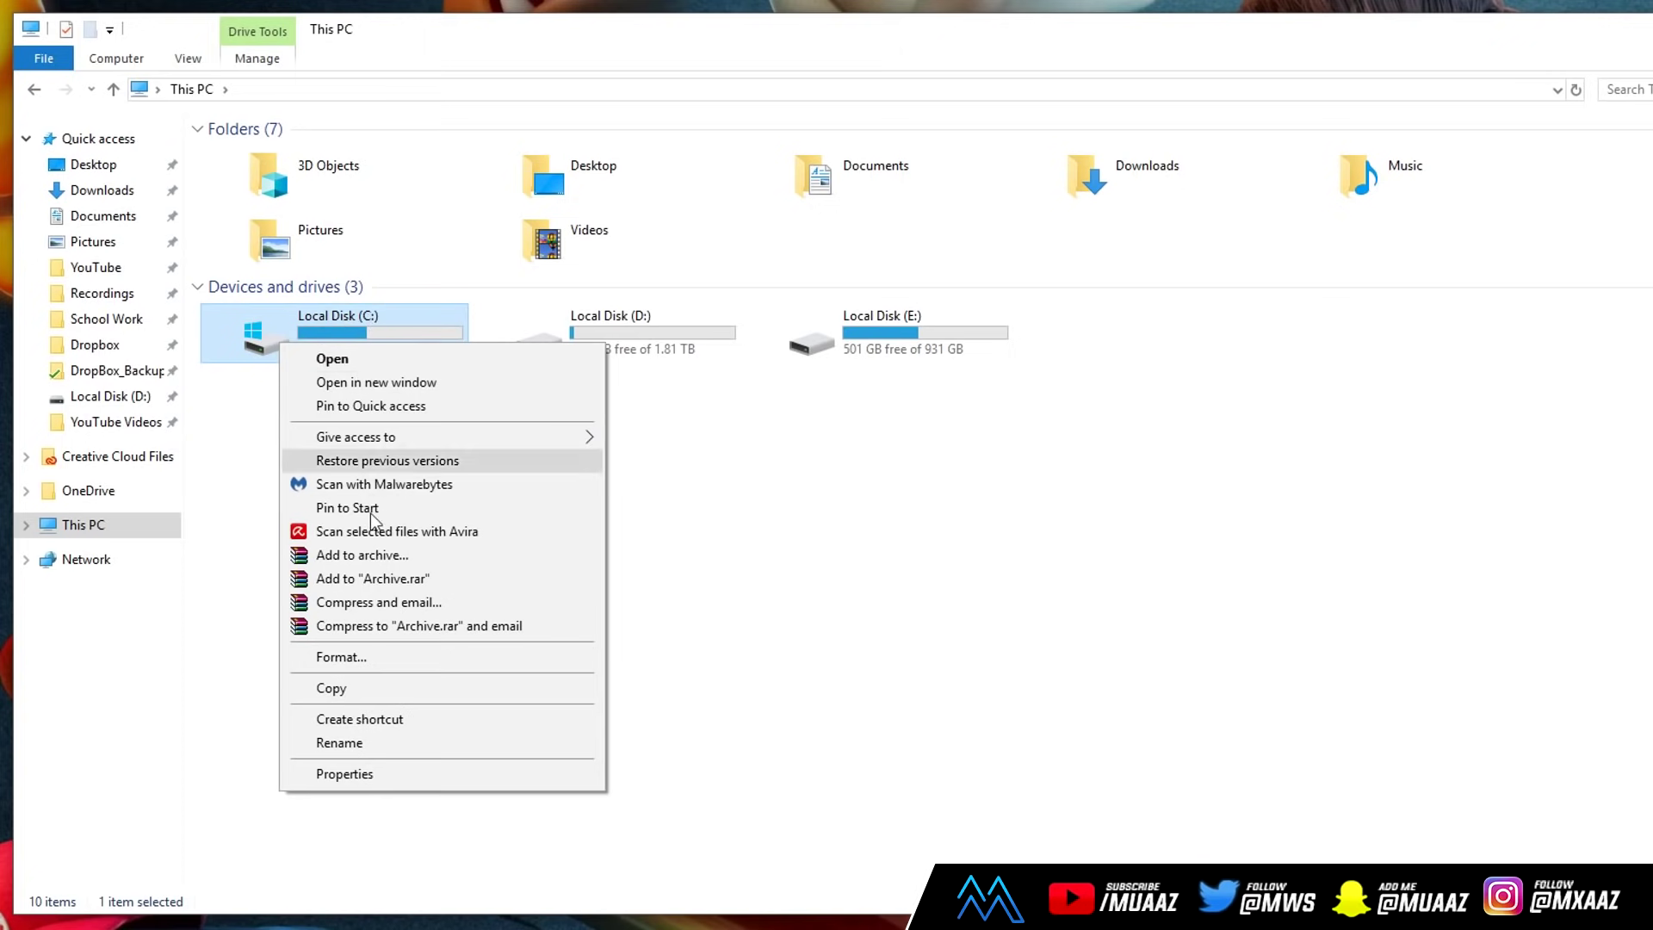
Step: Open Local Disk (C:) Properties and launch Disk Cleanup for drive C:
click(389, 775)
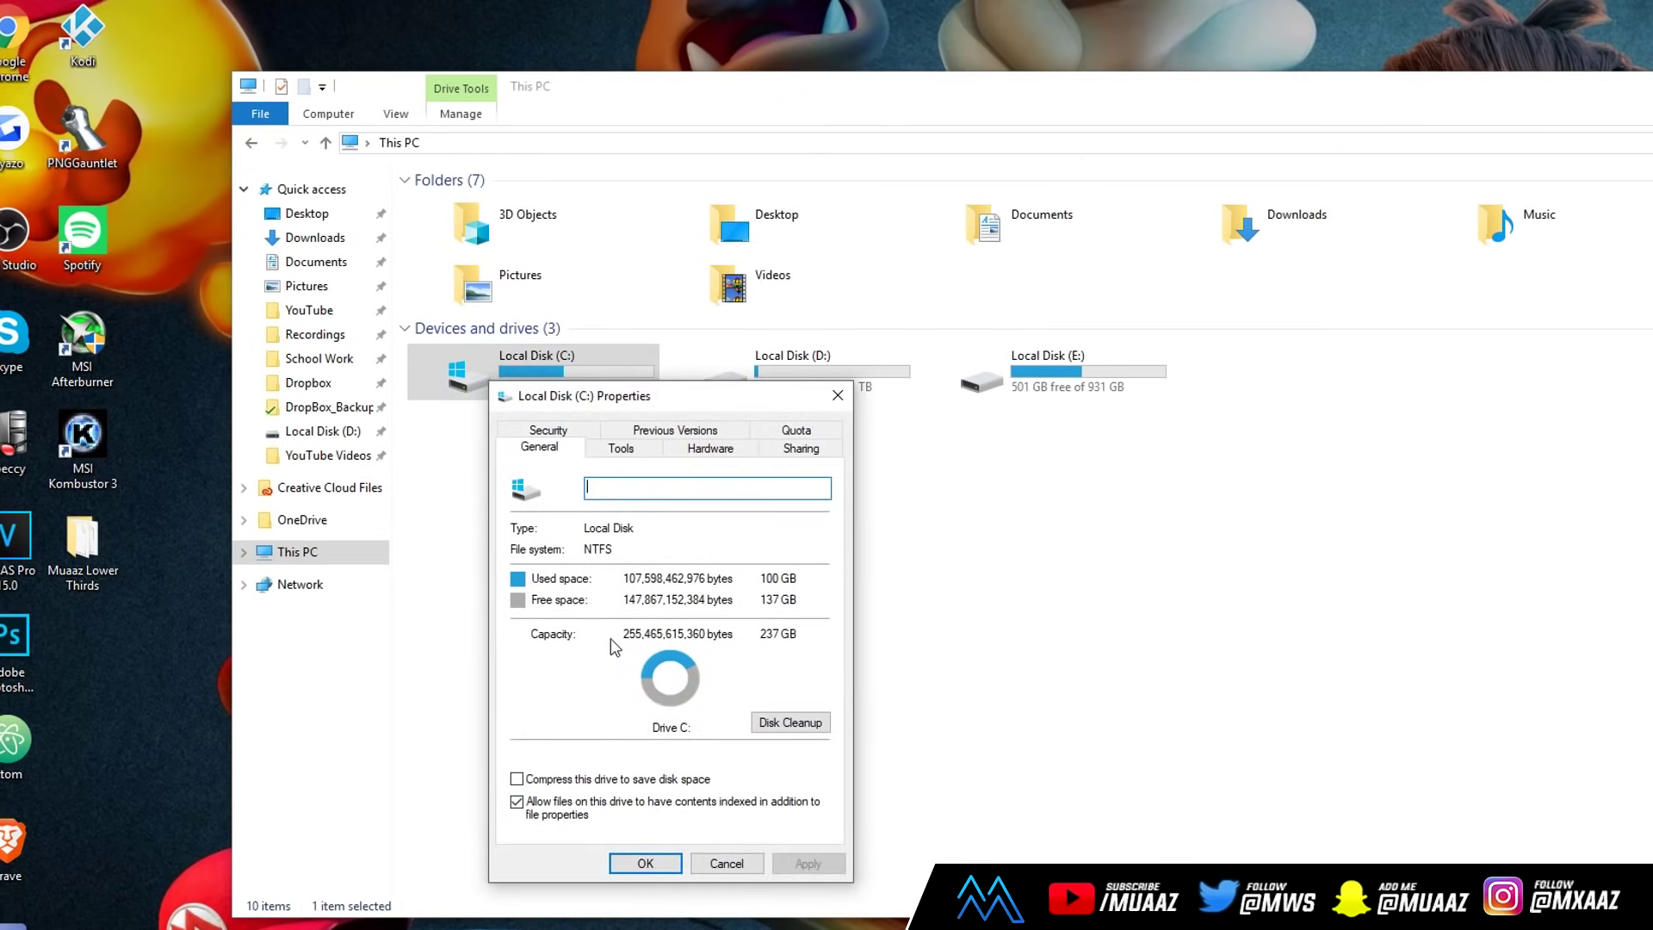
click(790, 722)
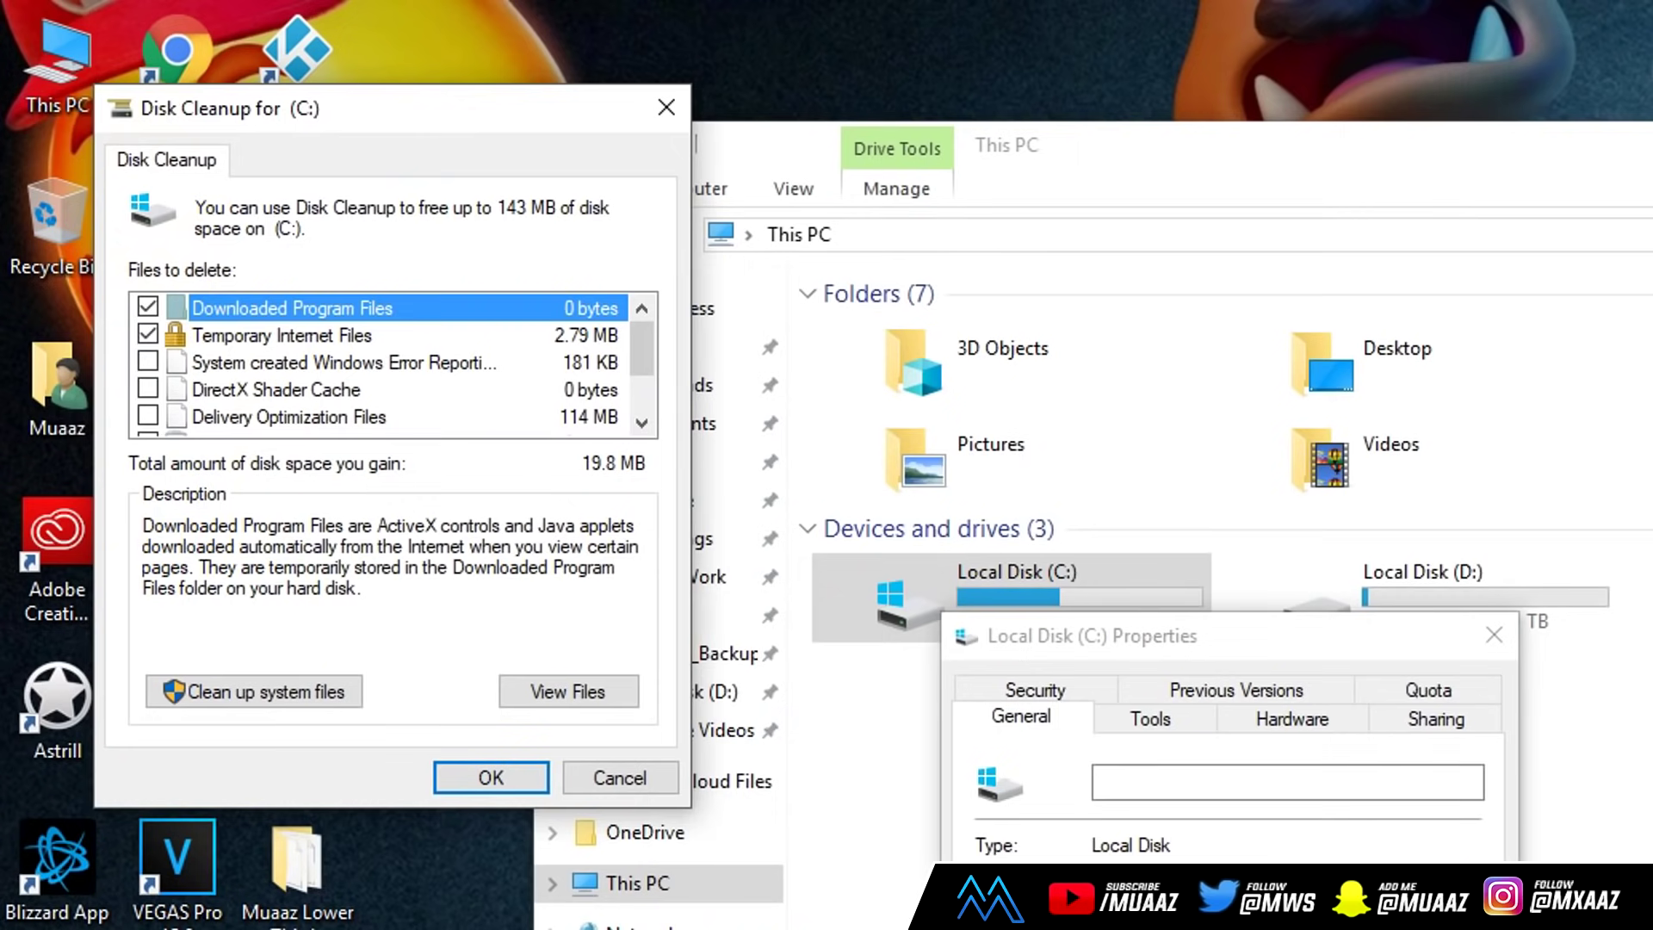
Step: Check Windows Error Reporting, Delivery Optimization and Temporary files (143 MB total), then confirm with OK
click(148, 363)
click(148, 417)
scroll(158, 381, down, 1)
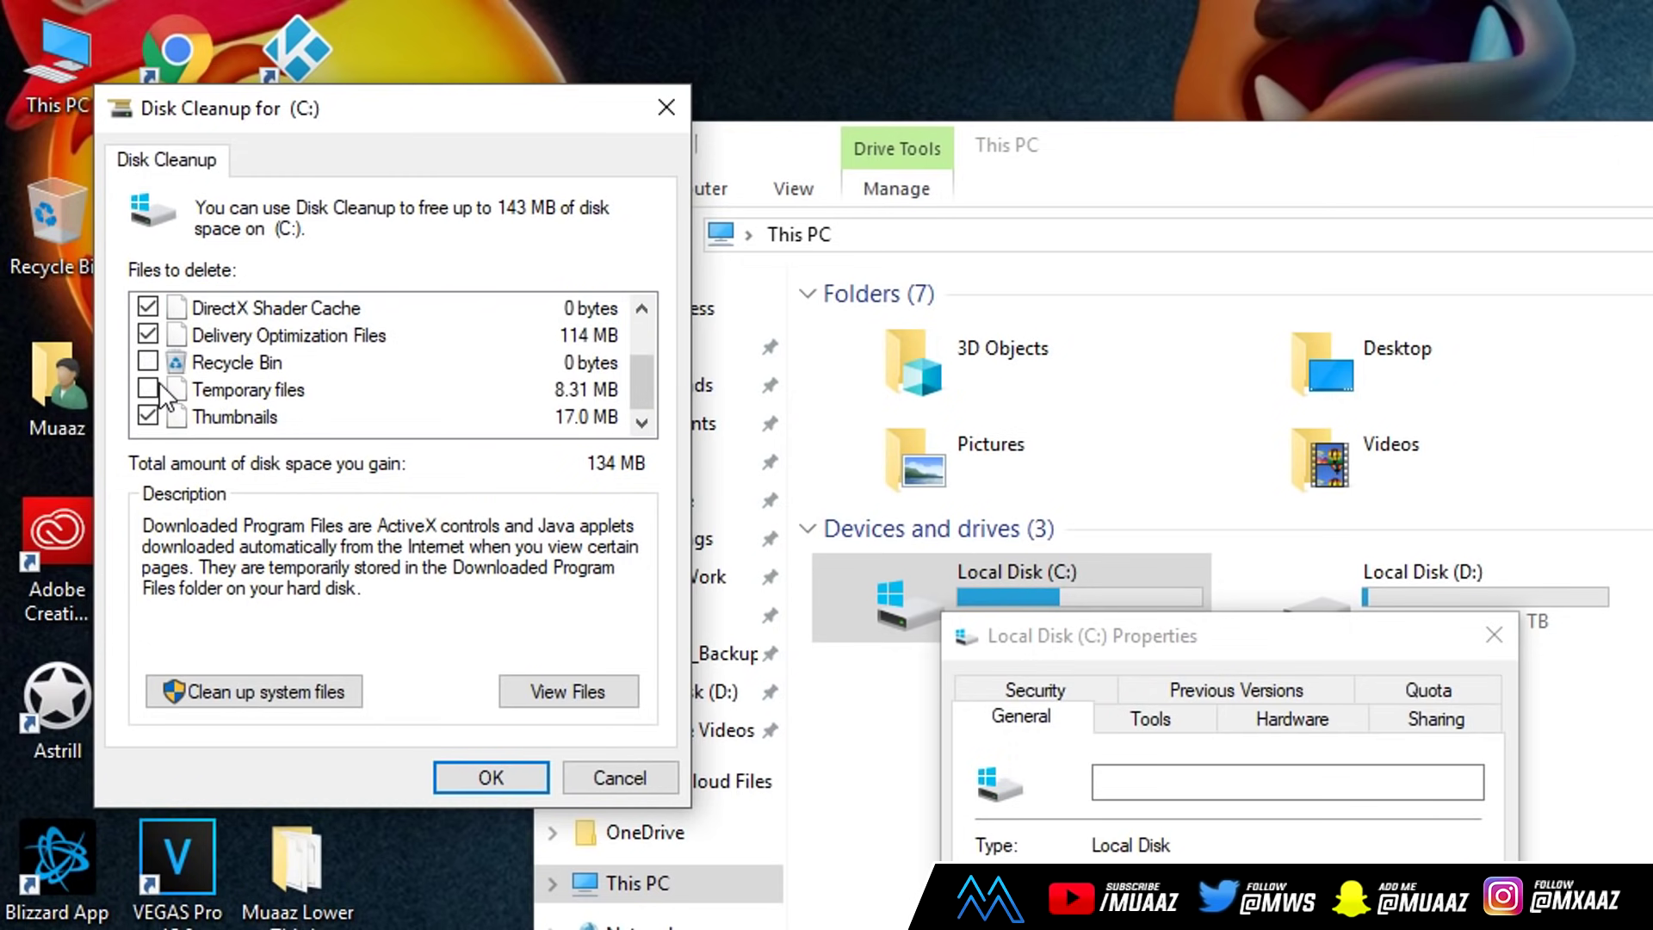
click(148, 389)
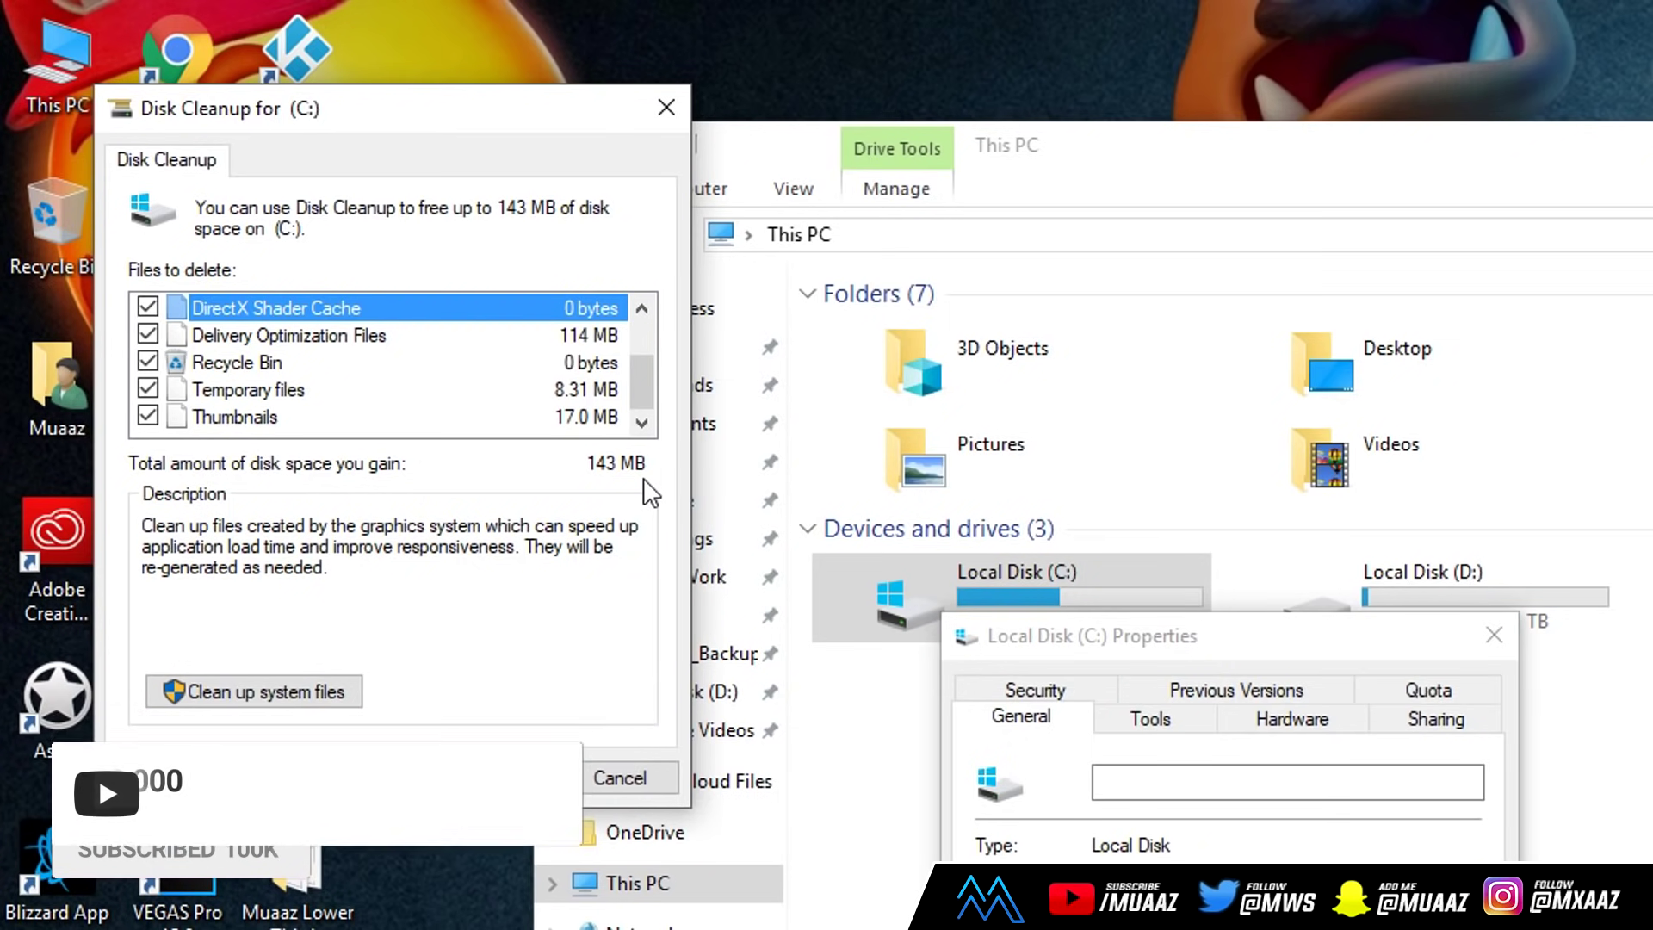
scroll(344, 362, up, 1)
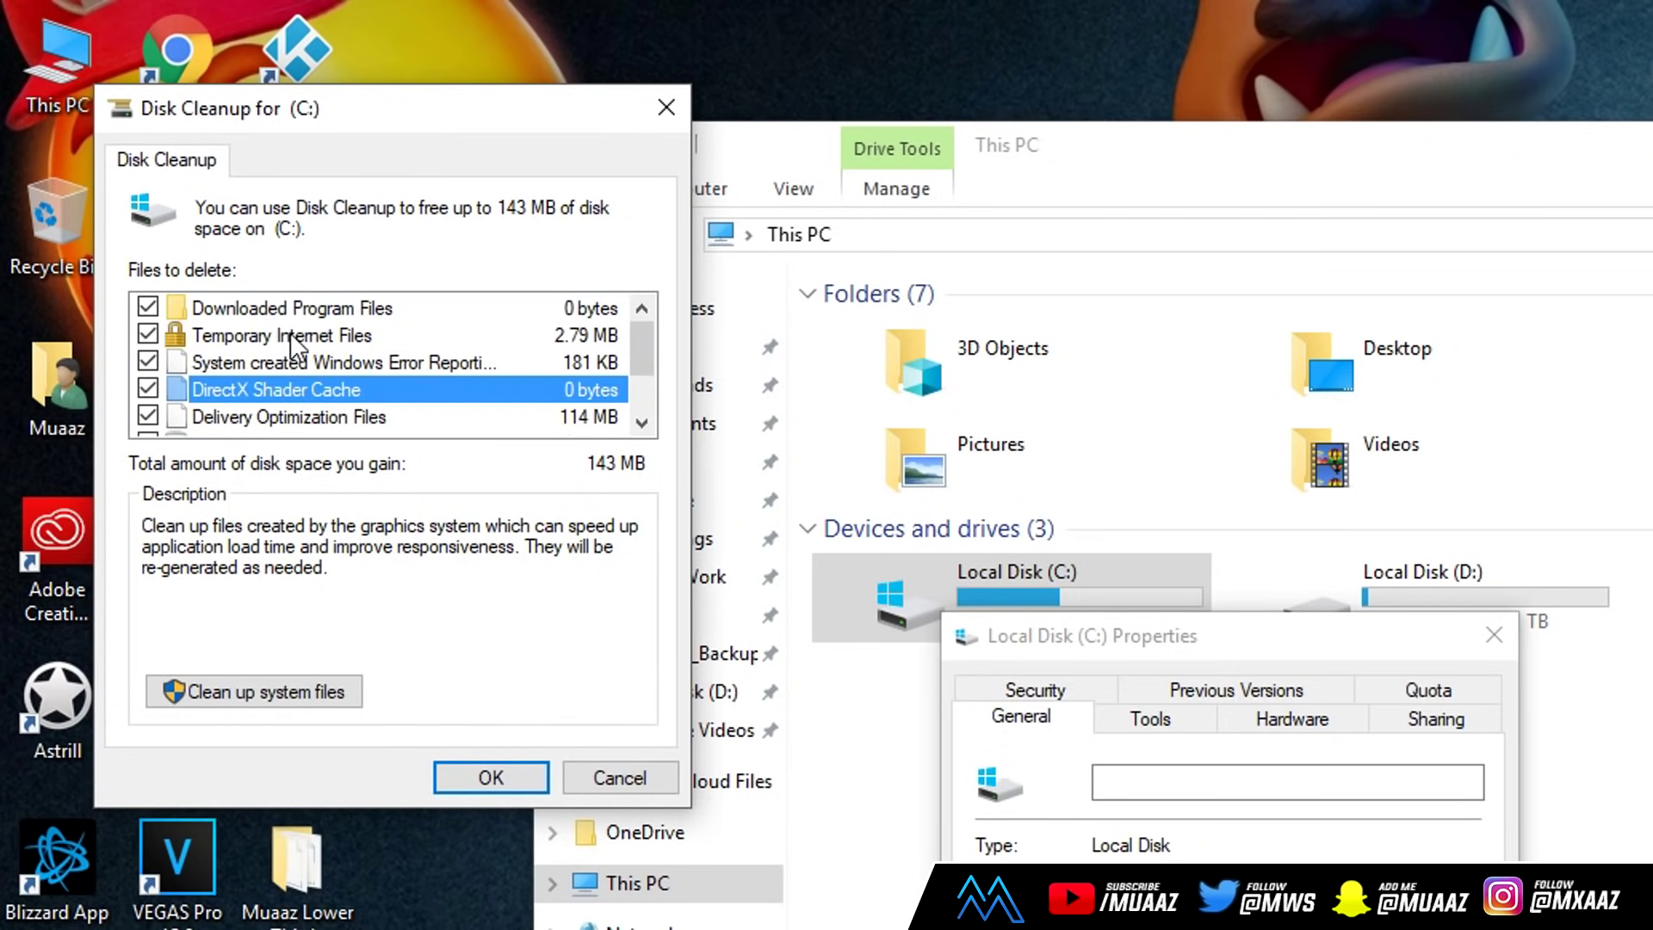
scroll(258, 387, down, 1)
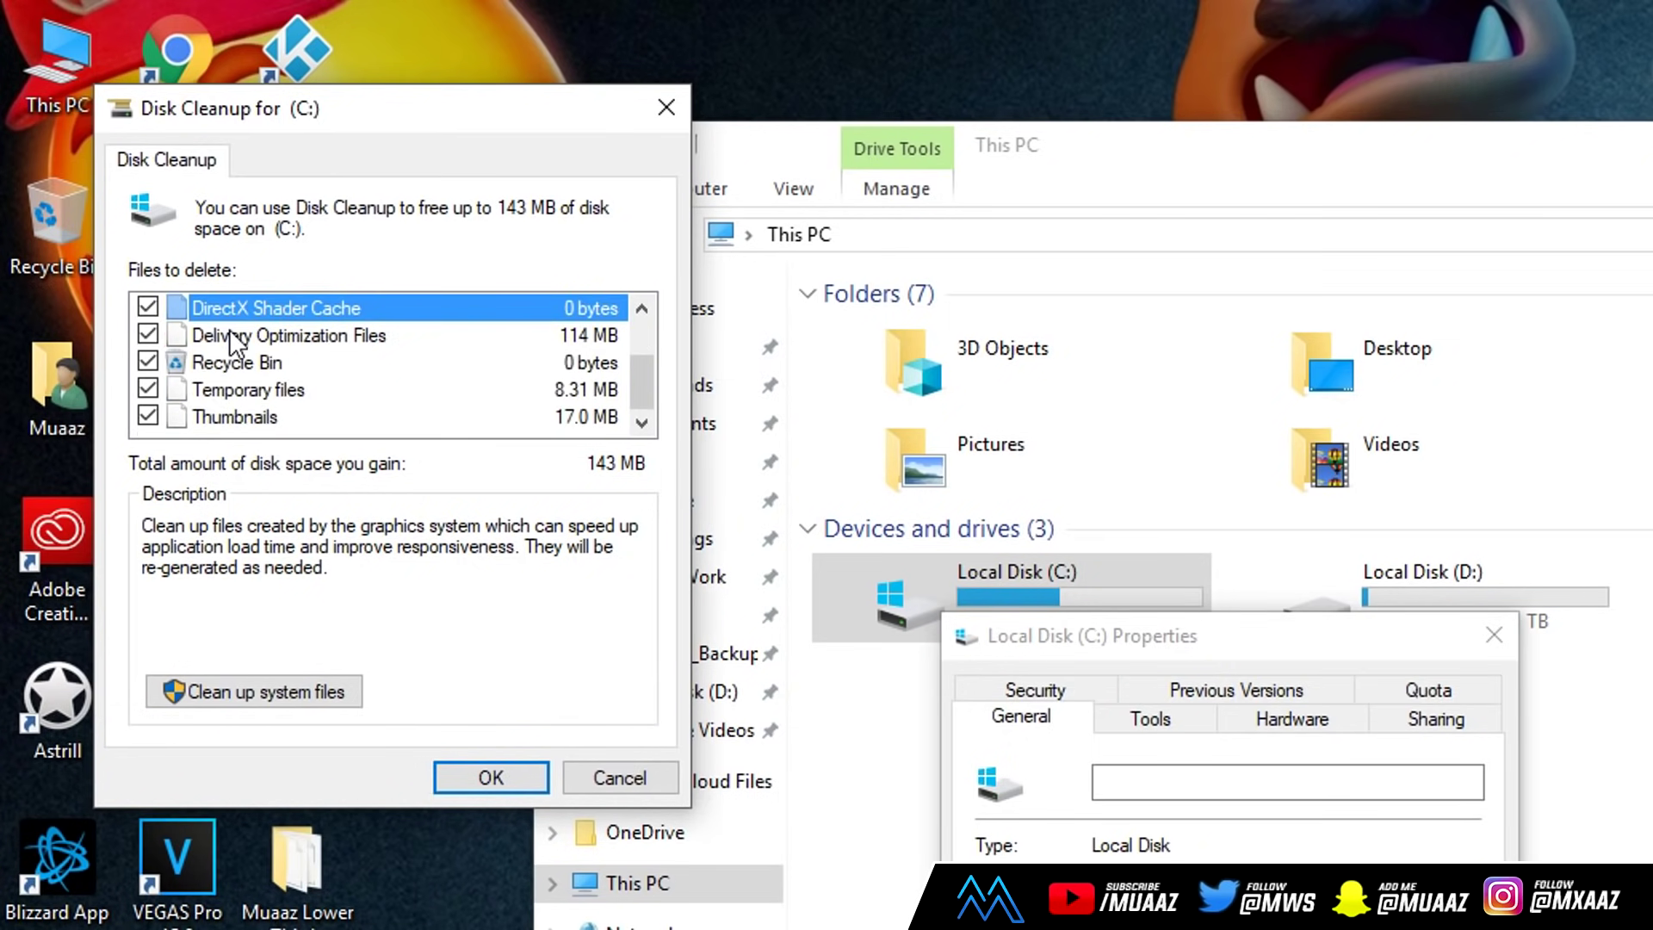
click(475, 775)
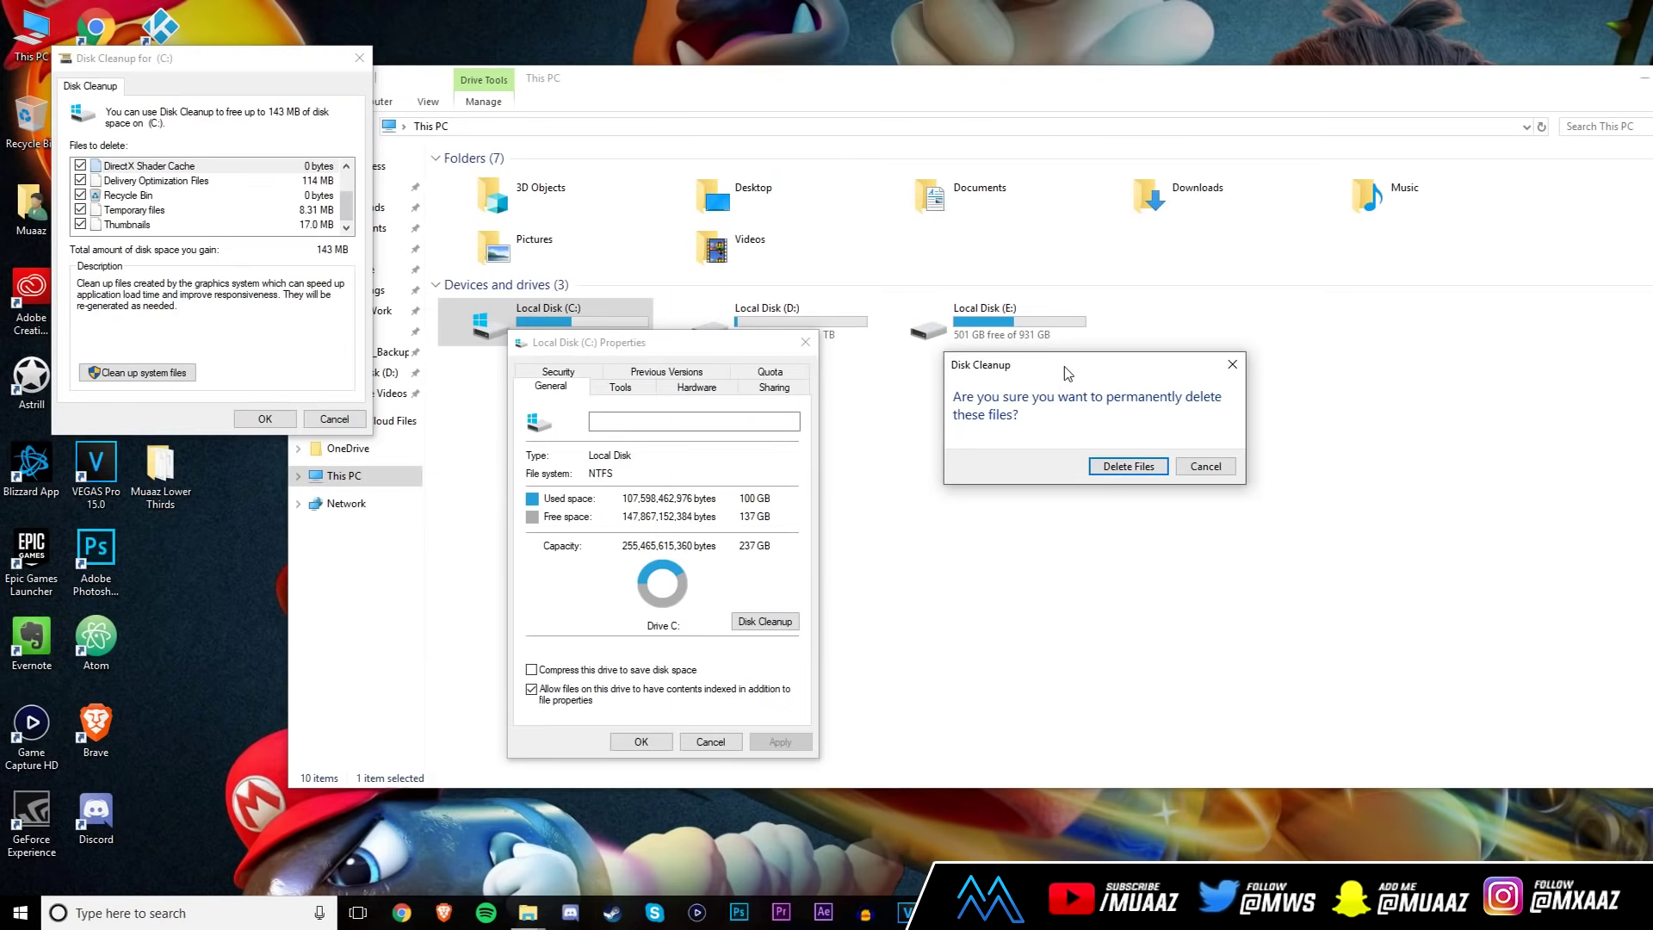
drag(1064, 365, 971, 394)
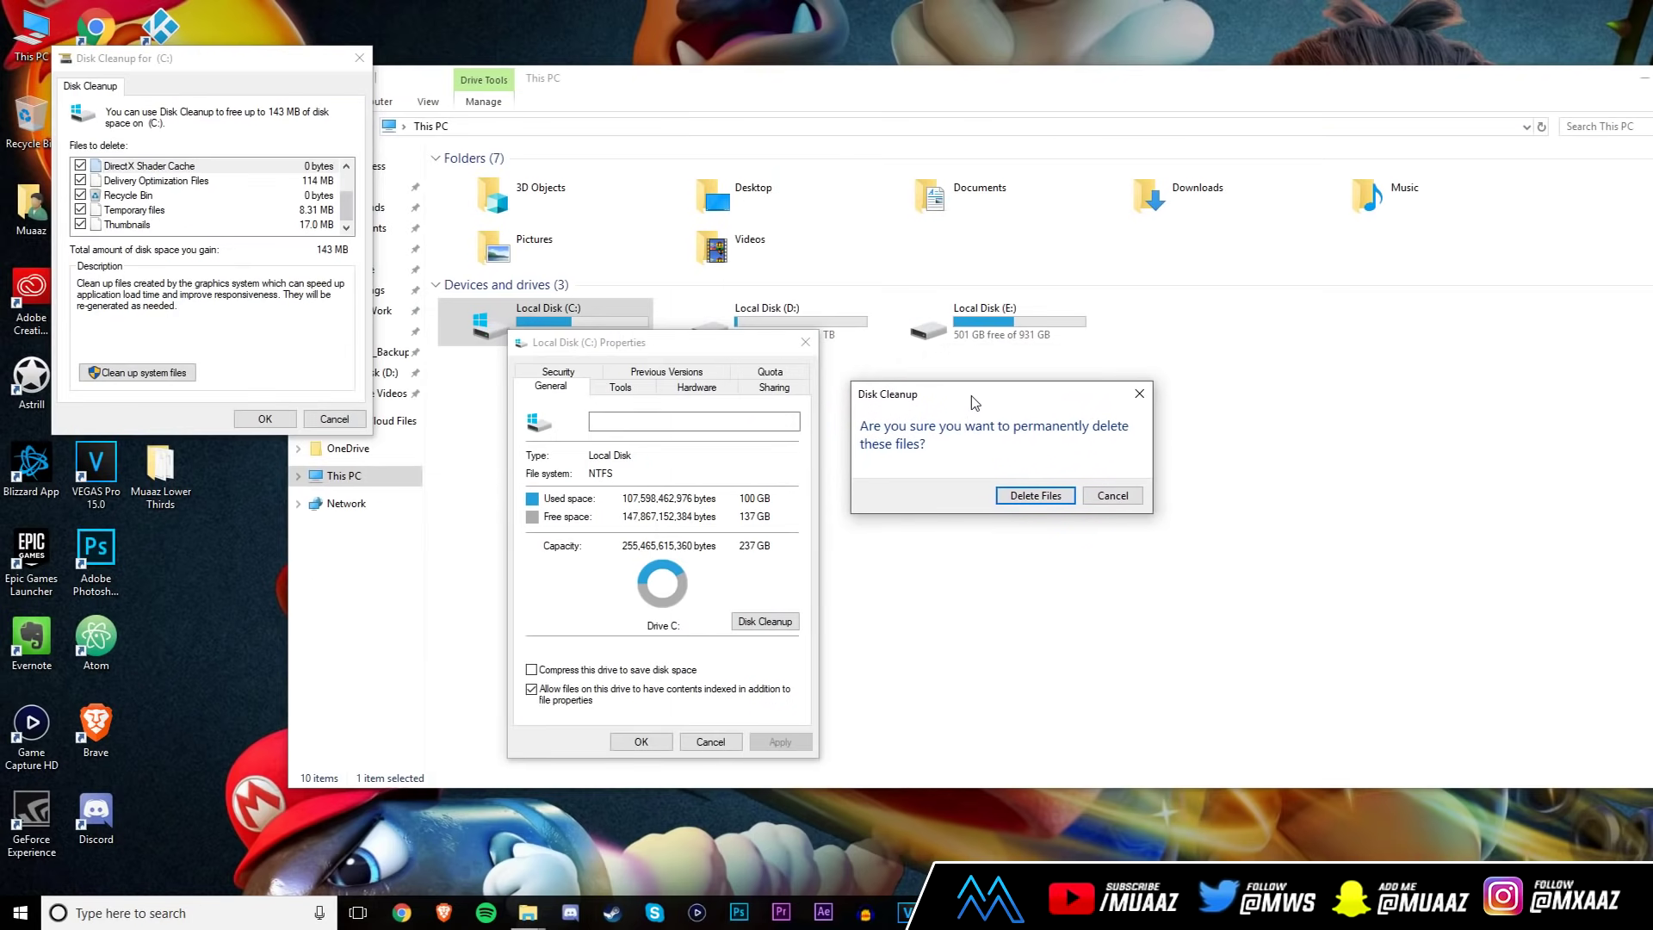
Step: Confirm permanent deletion and let Disk Cleanup finish, returning to C: Properties
click(1033, 496)
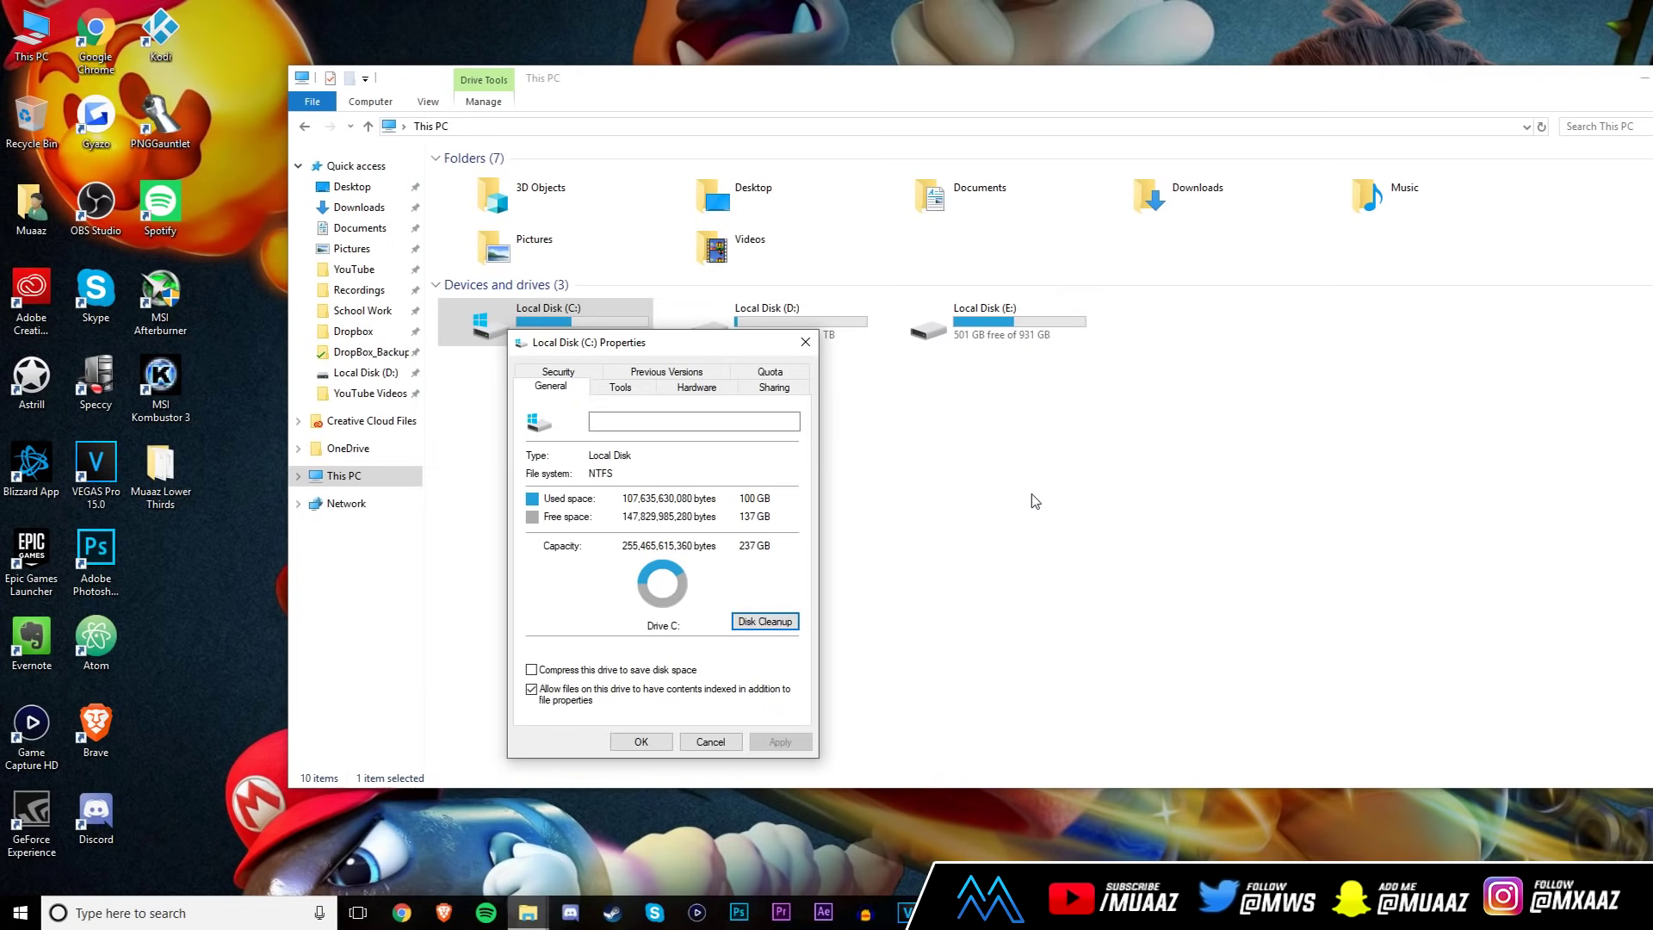
click(660, 415)
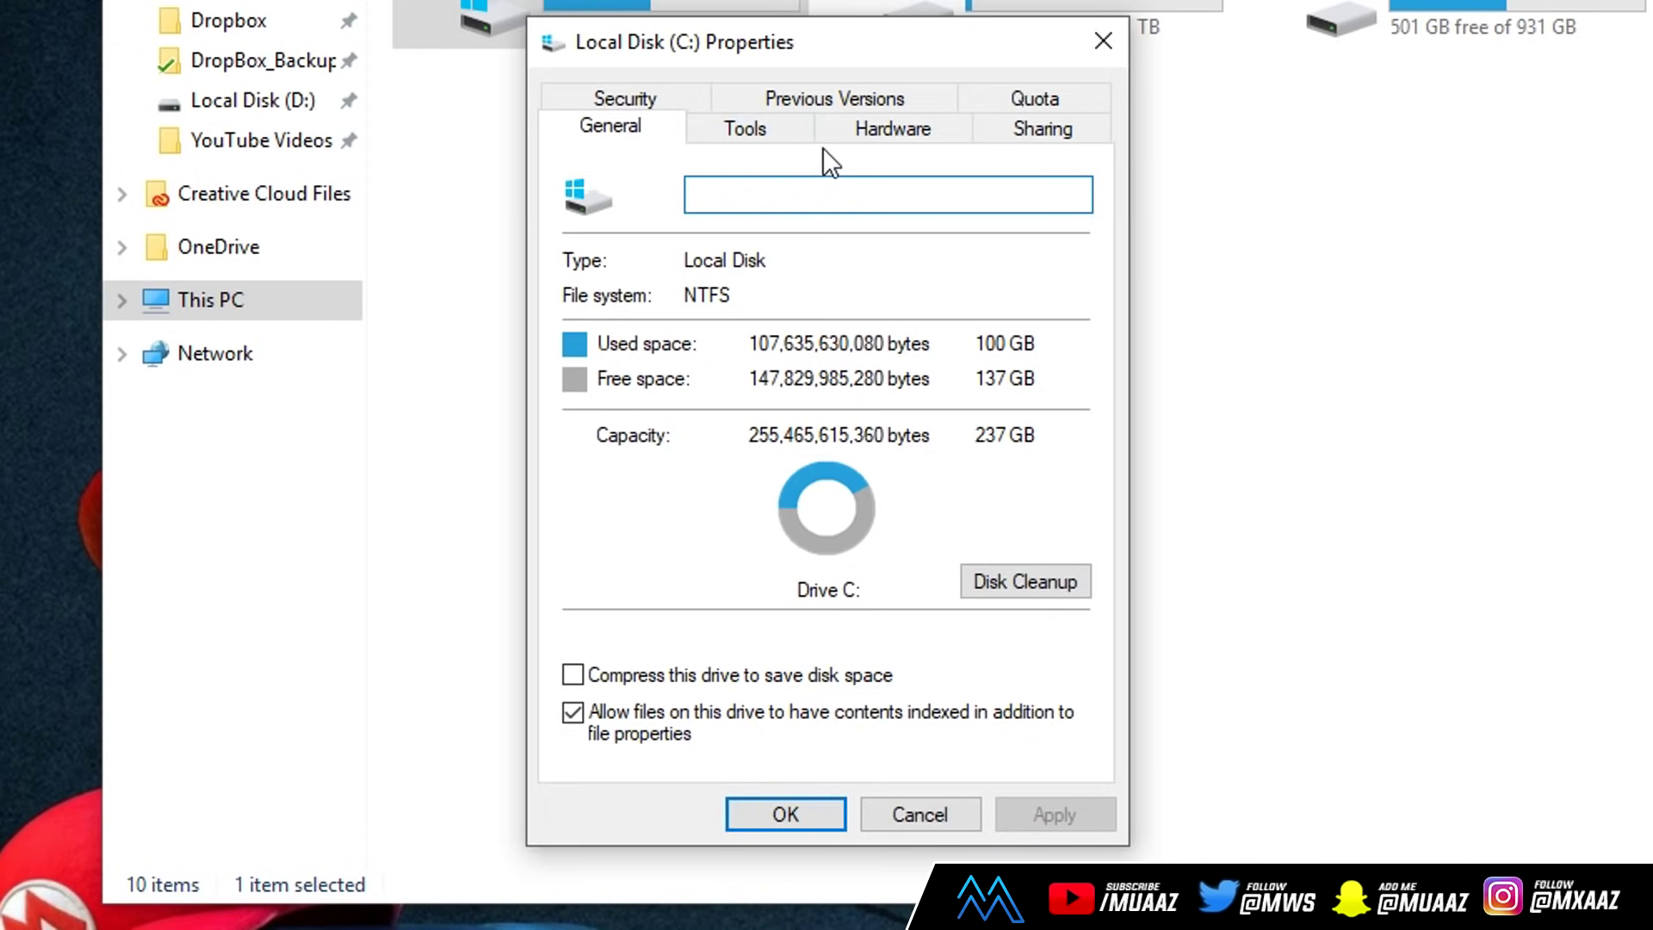
Step: Scan Local Disk (C:) for file system errors and close the no-errors result
click(746, 129)
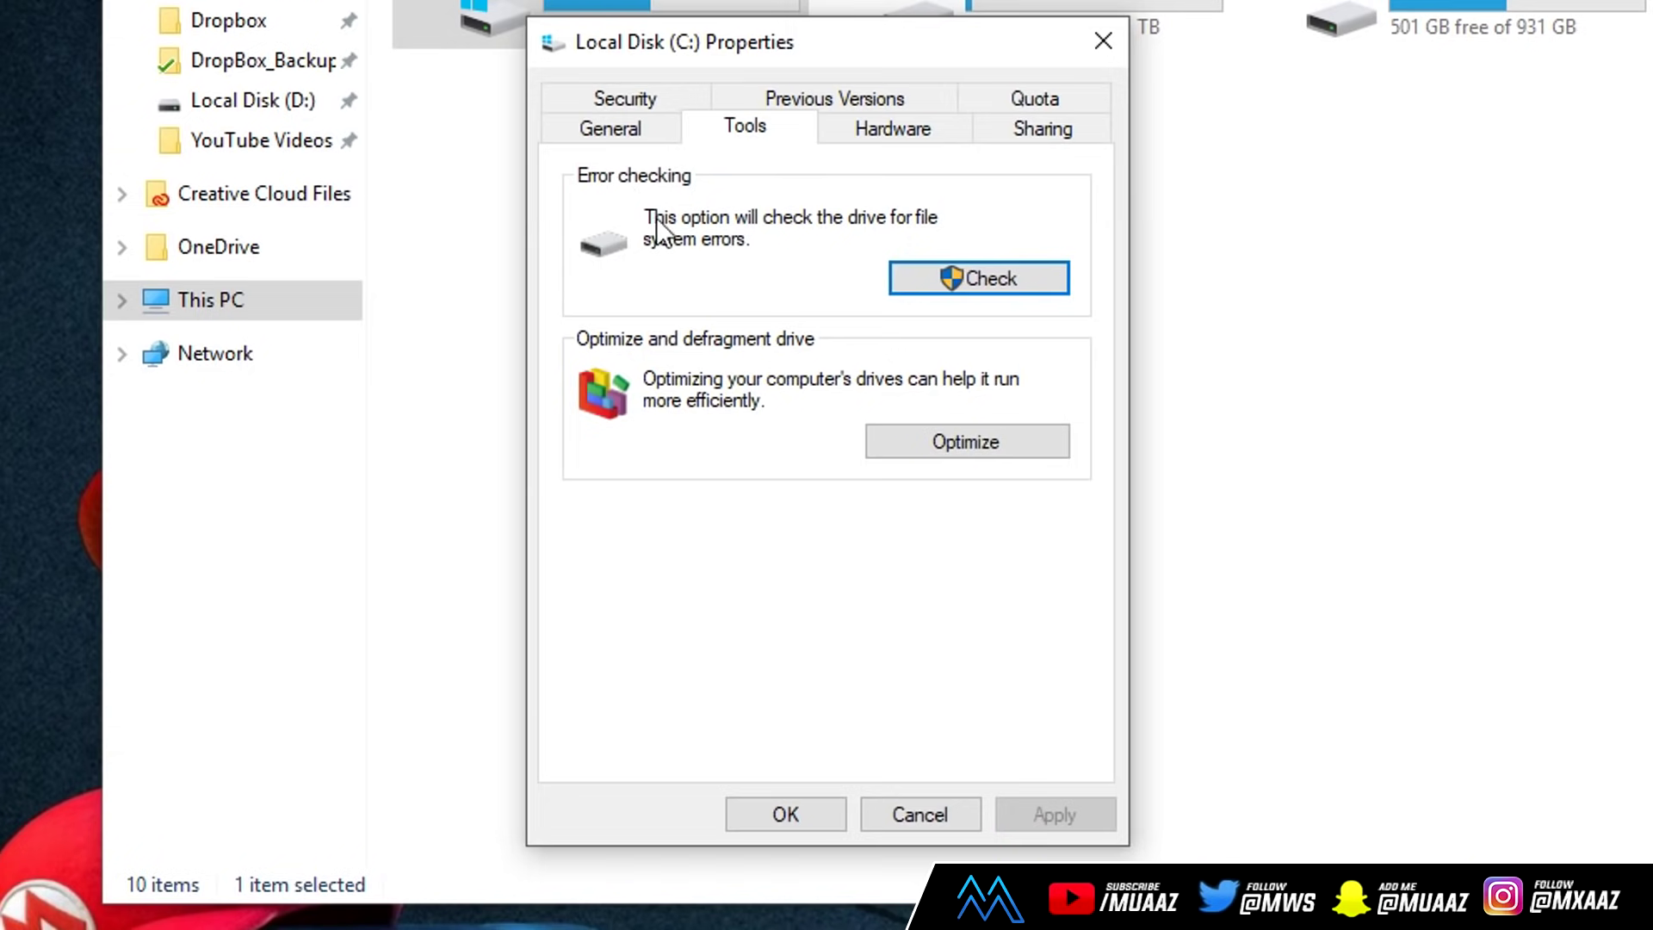
click(972, 274)
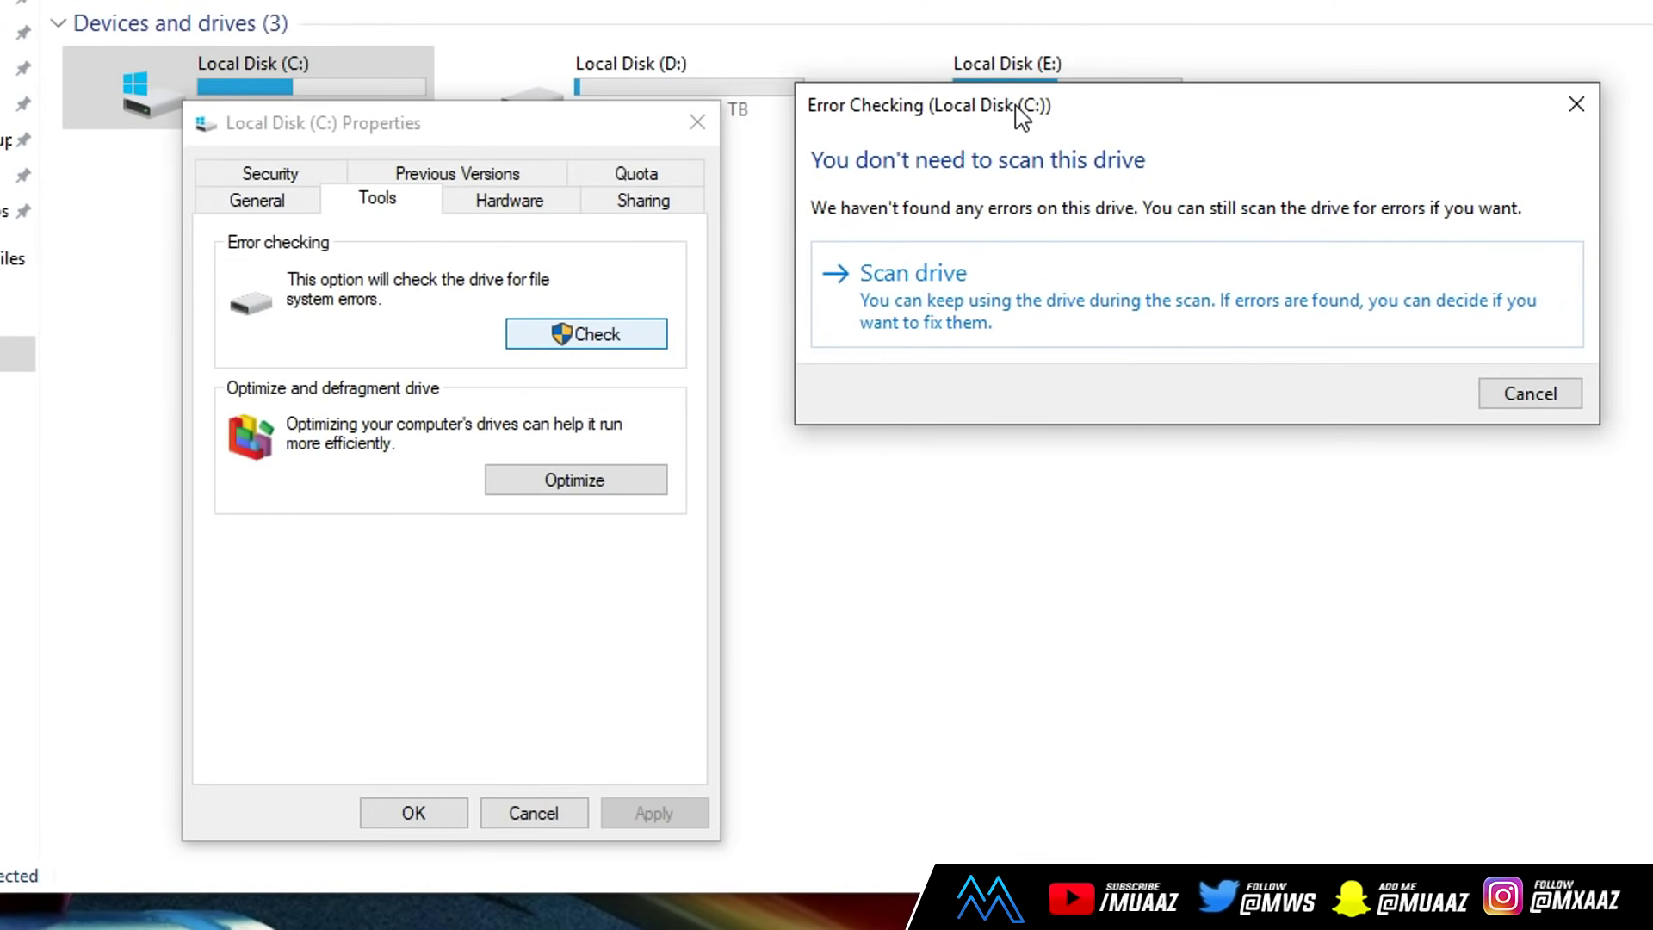
click(1056, 263)
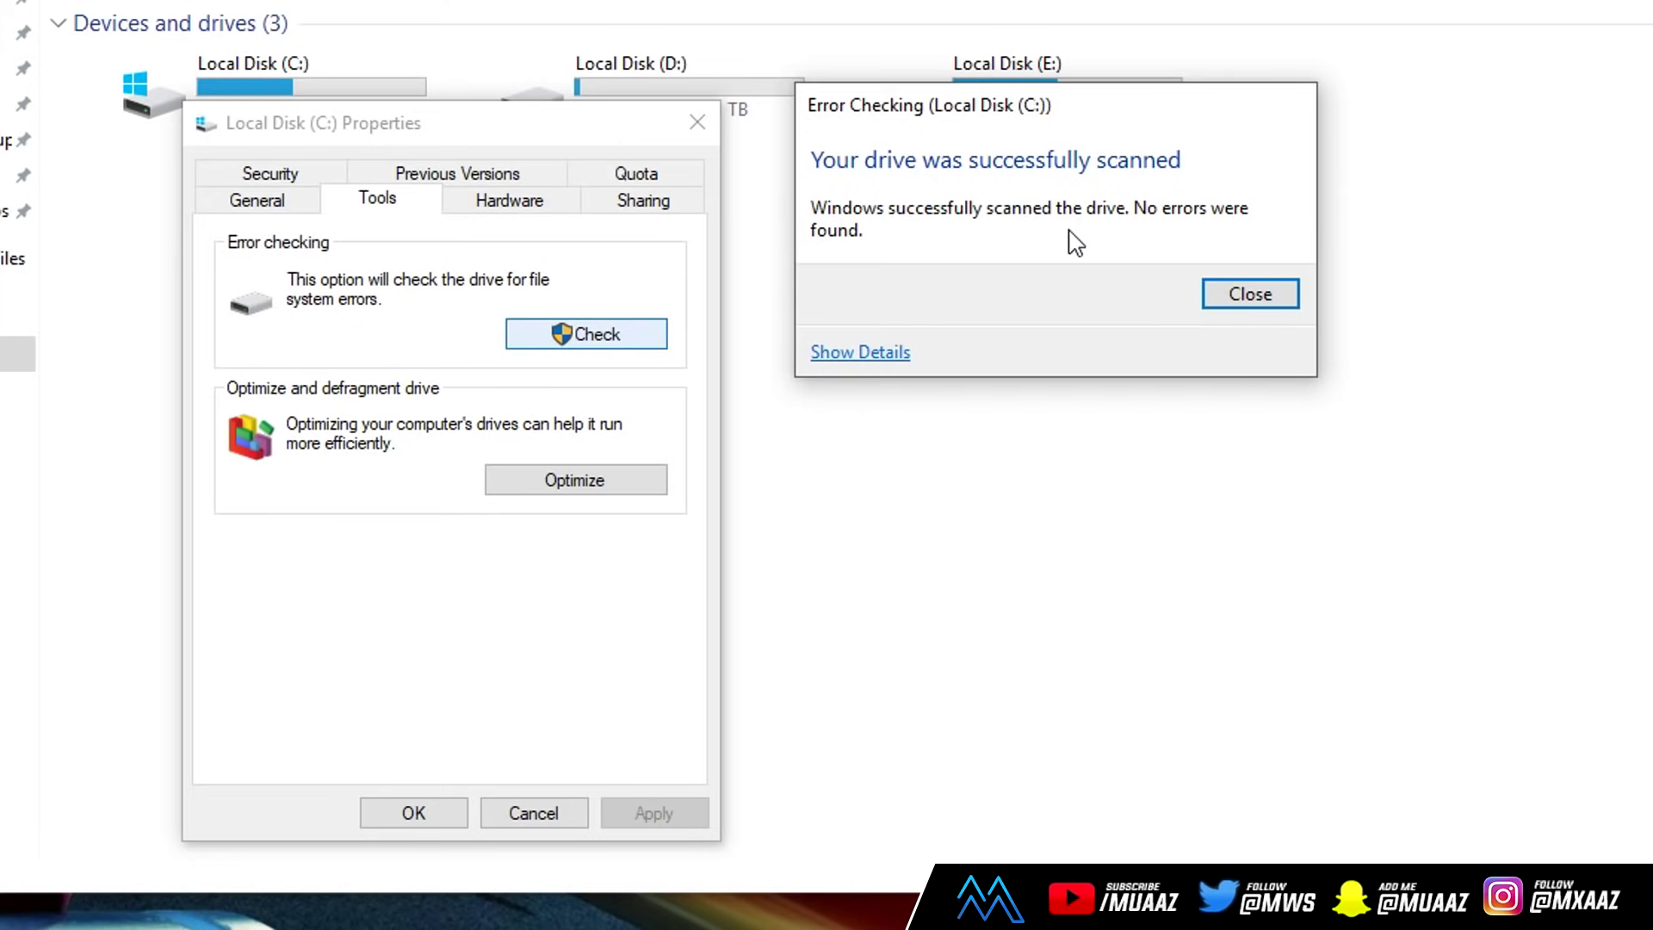
click(1246, 294)
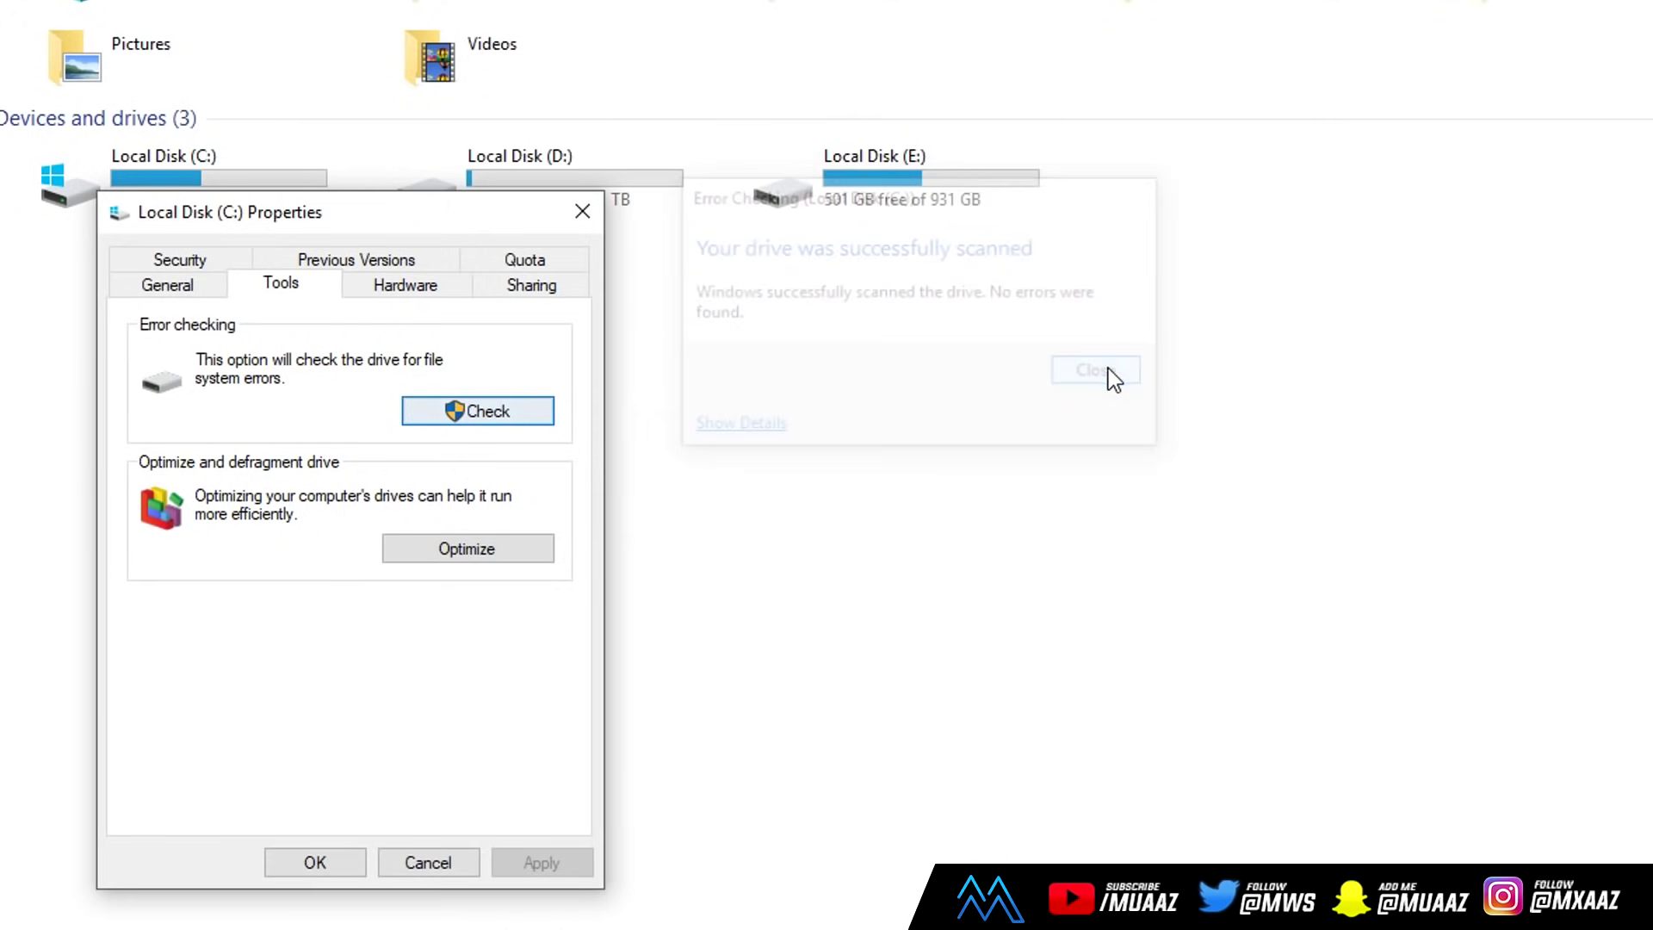
Step: Open Optimize Drives, widen the Drive column and select each drive (Recovery, volume, C:, D:, E:)
click(454, 548)
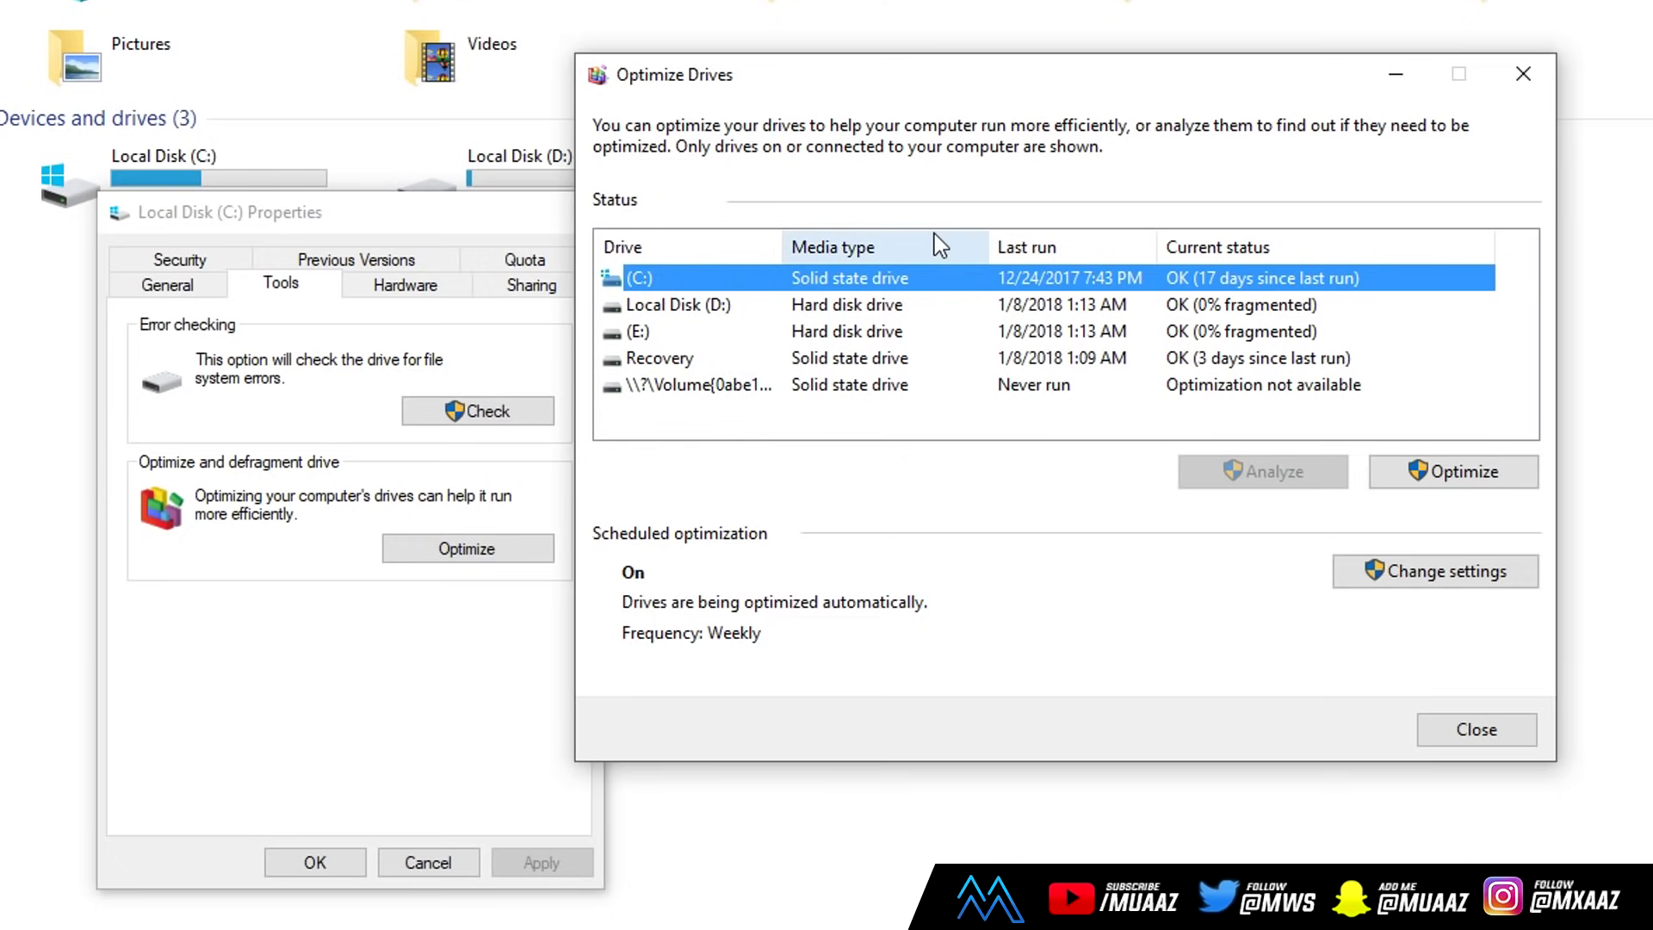
drag(782, 248, 1110, 258)
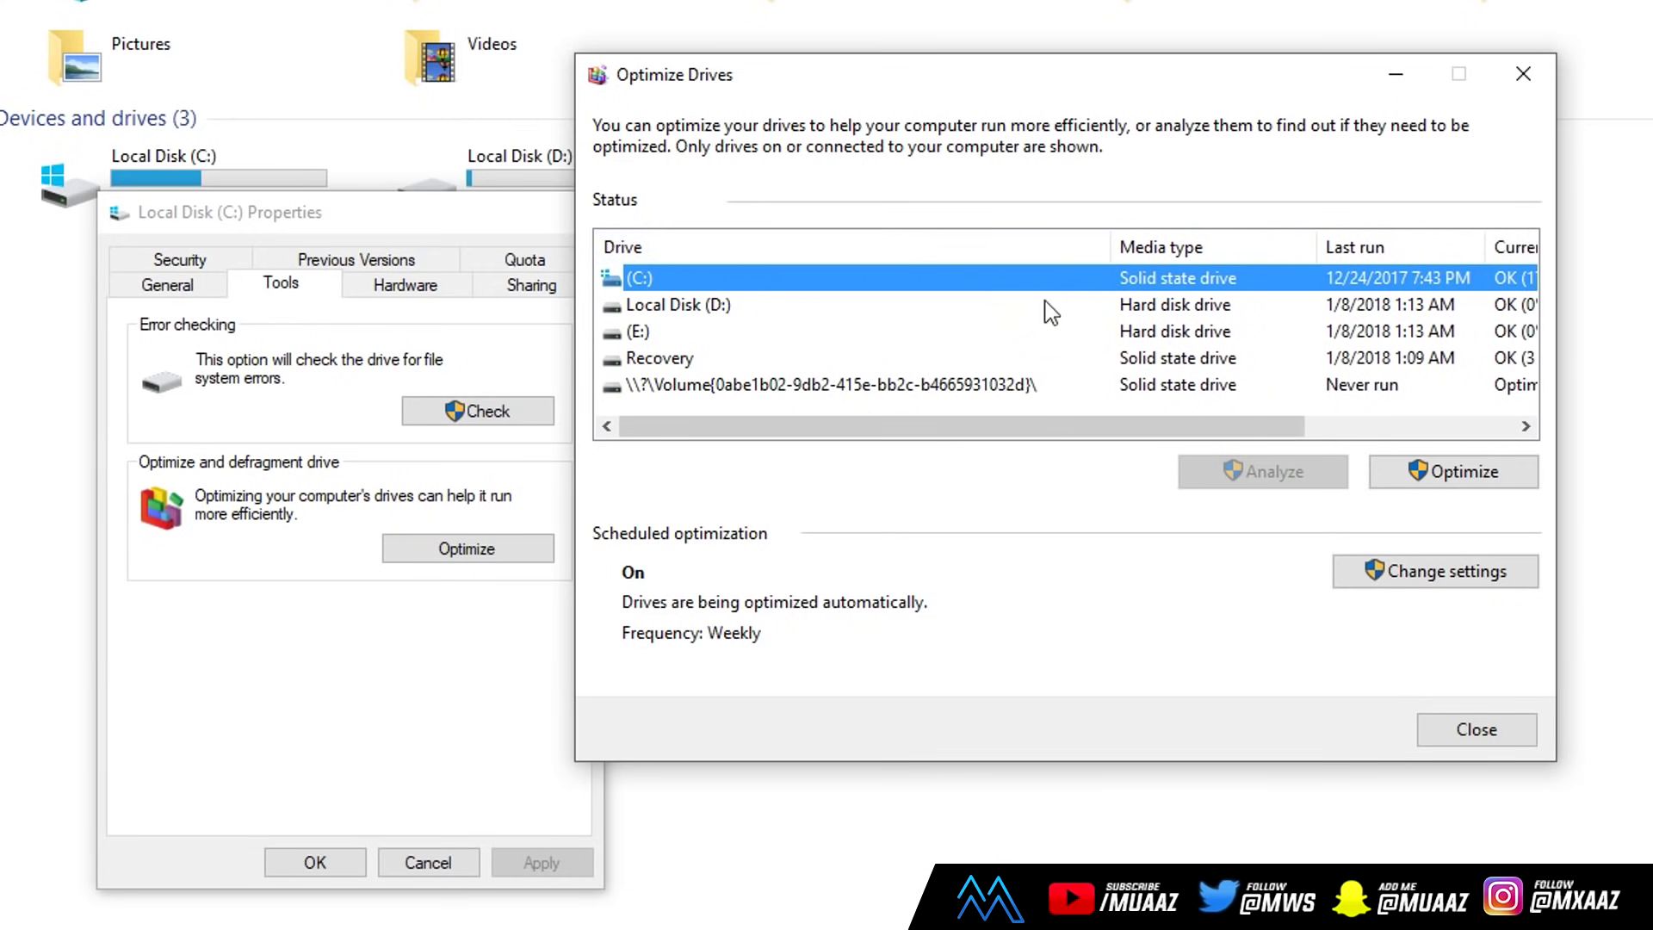
click(681, 367)
click(721, 385)
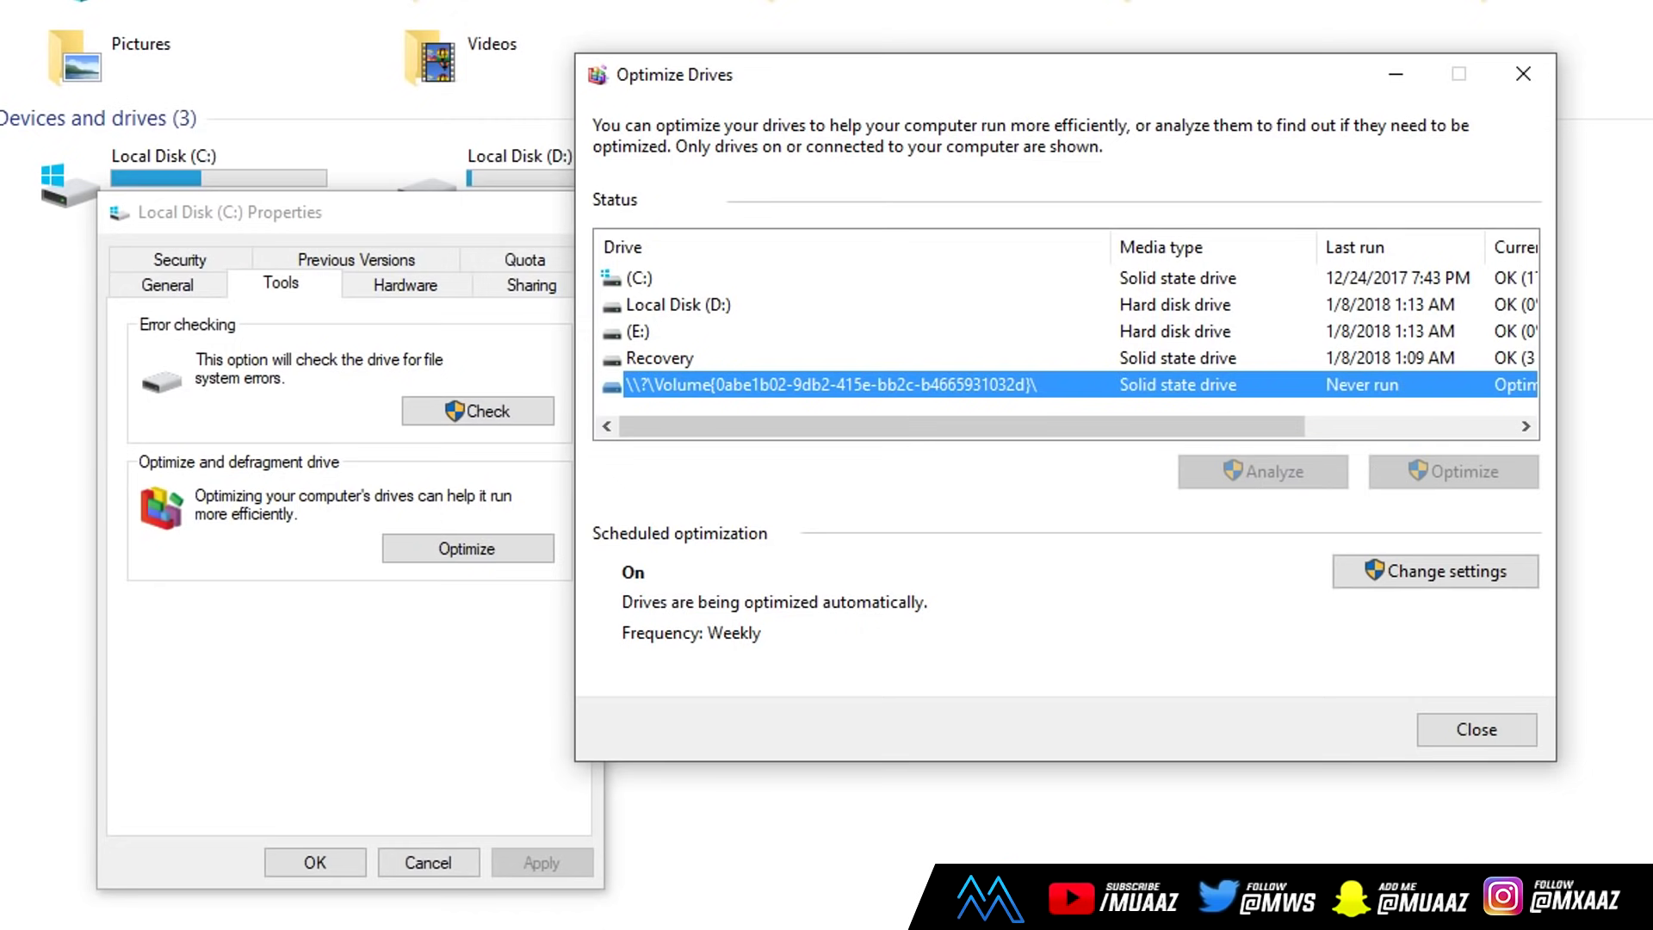
click(1310, 308)
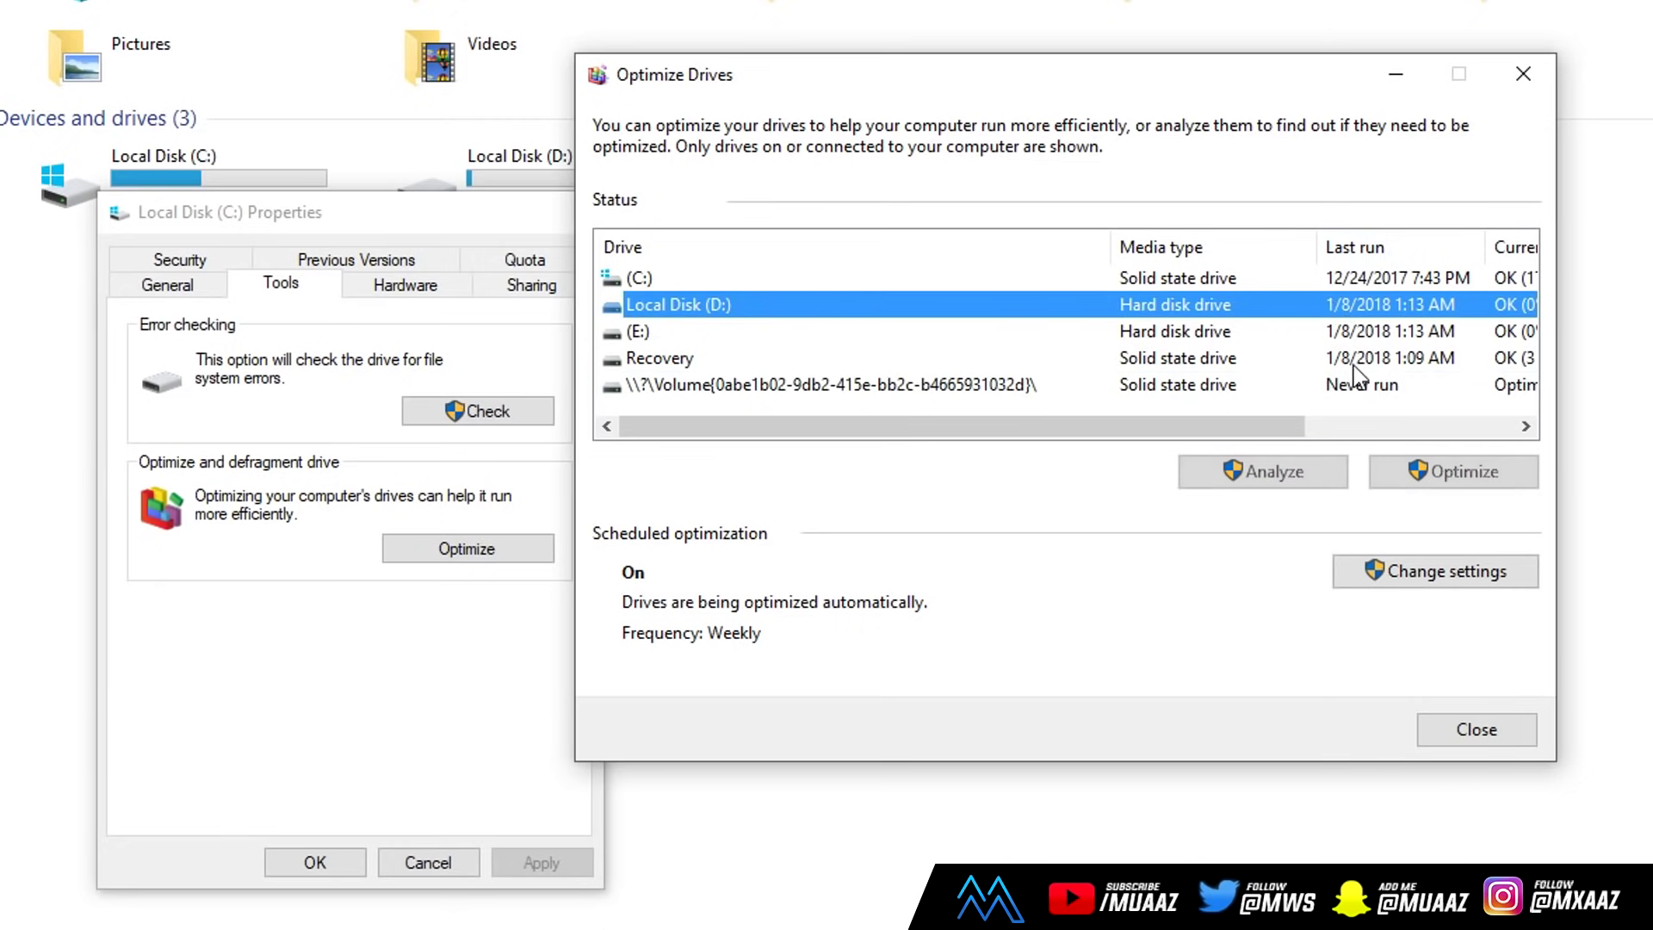
click(1392, 329)
click(1424, 286)
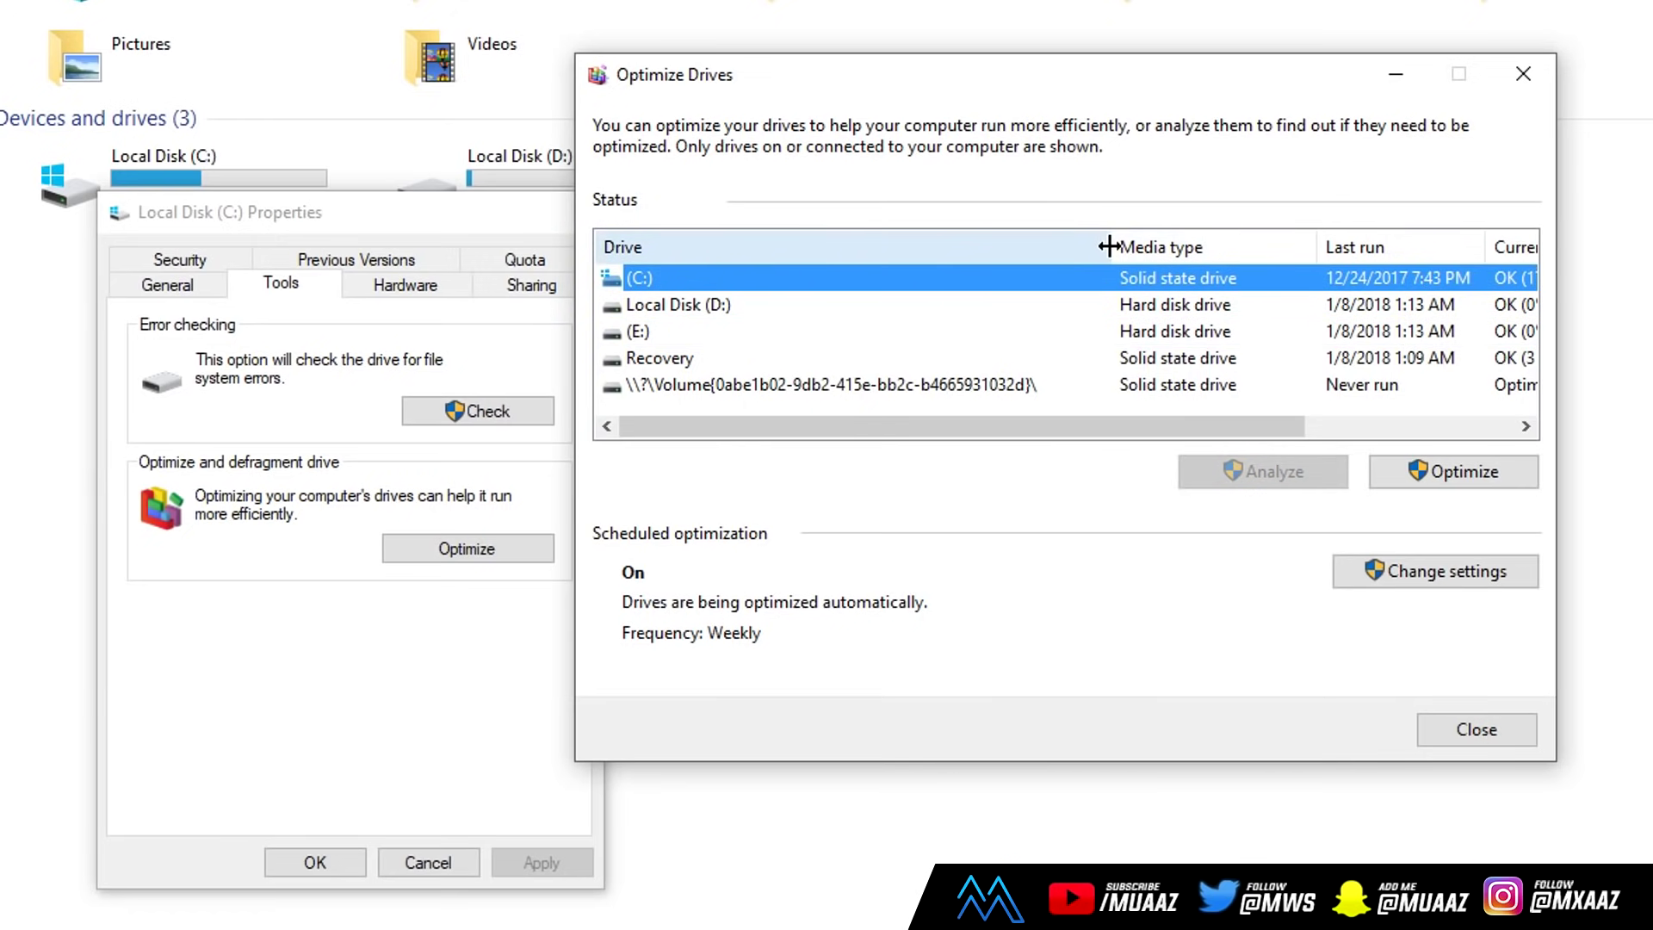
Step: Narrow the Drive column to read Current status, check D: and E: at 0% fragmented, and close
drag(1111, 244, 830, 237)
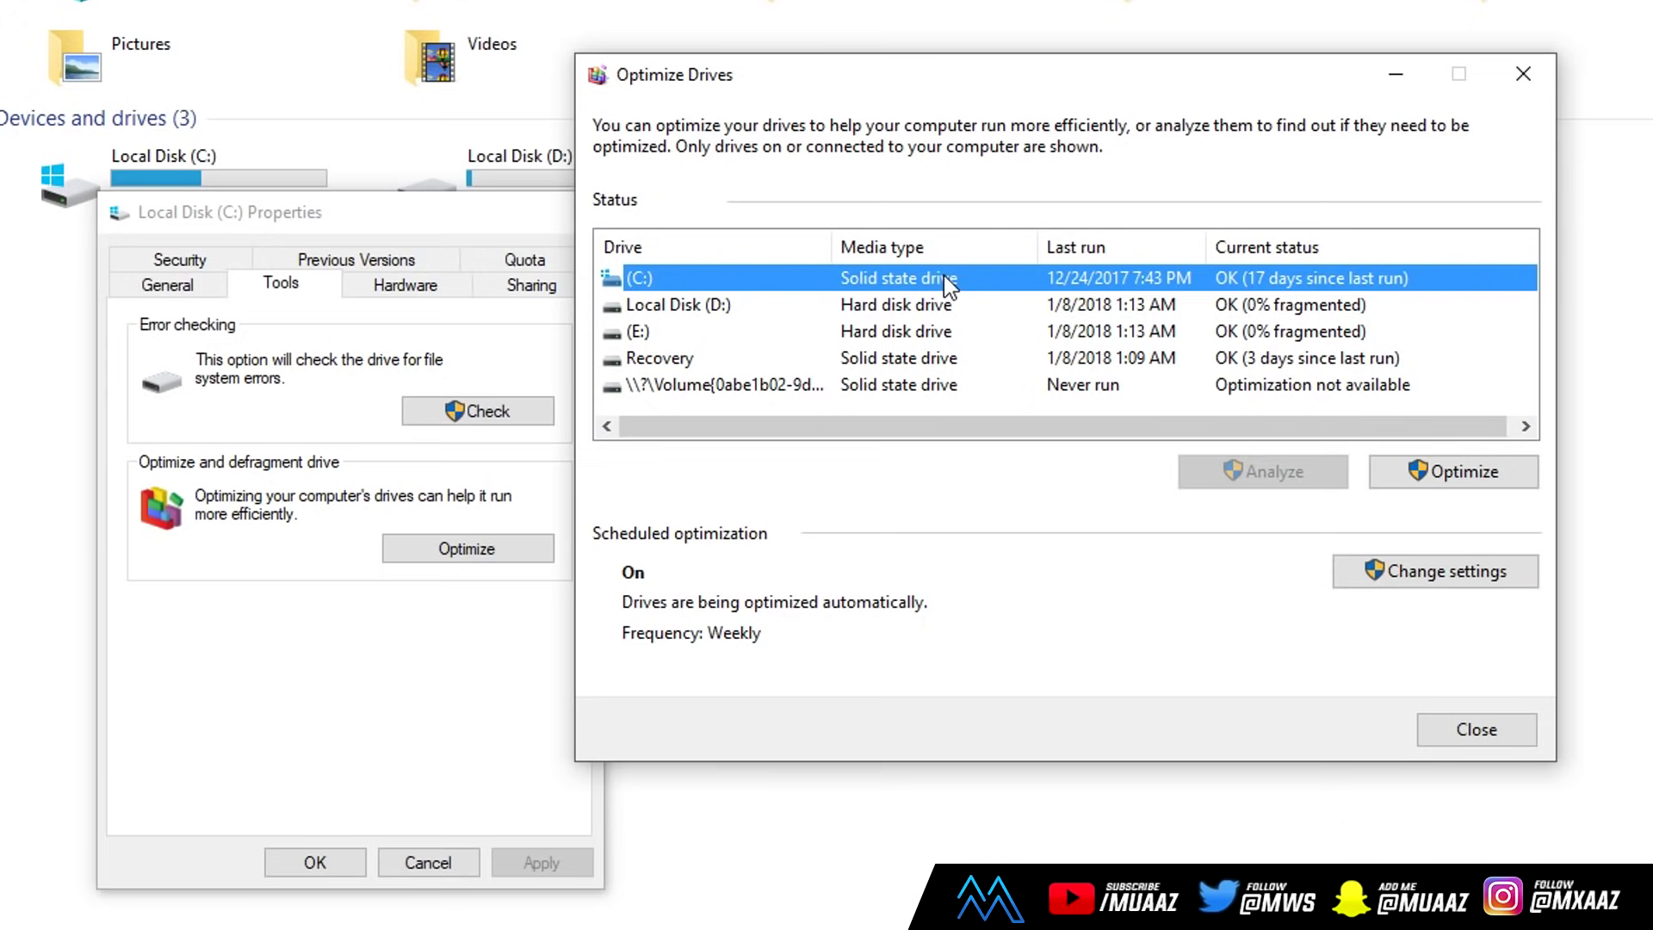
click(899, 308)
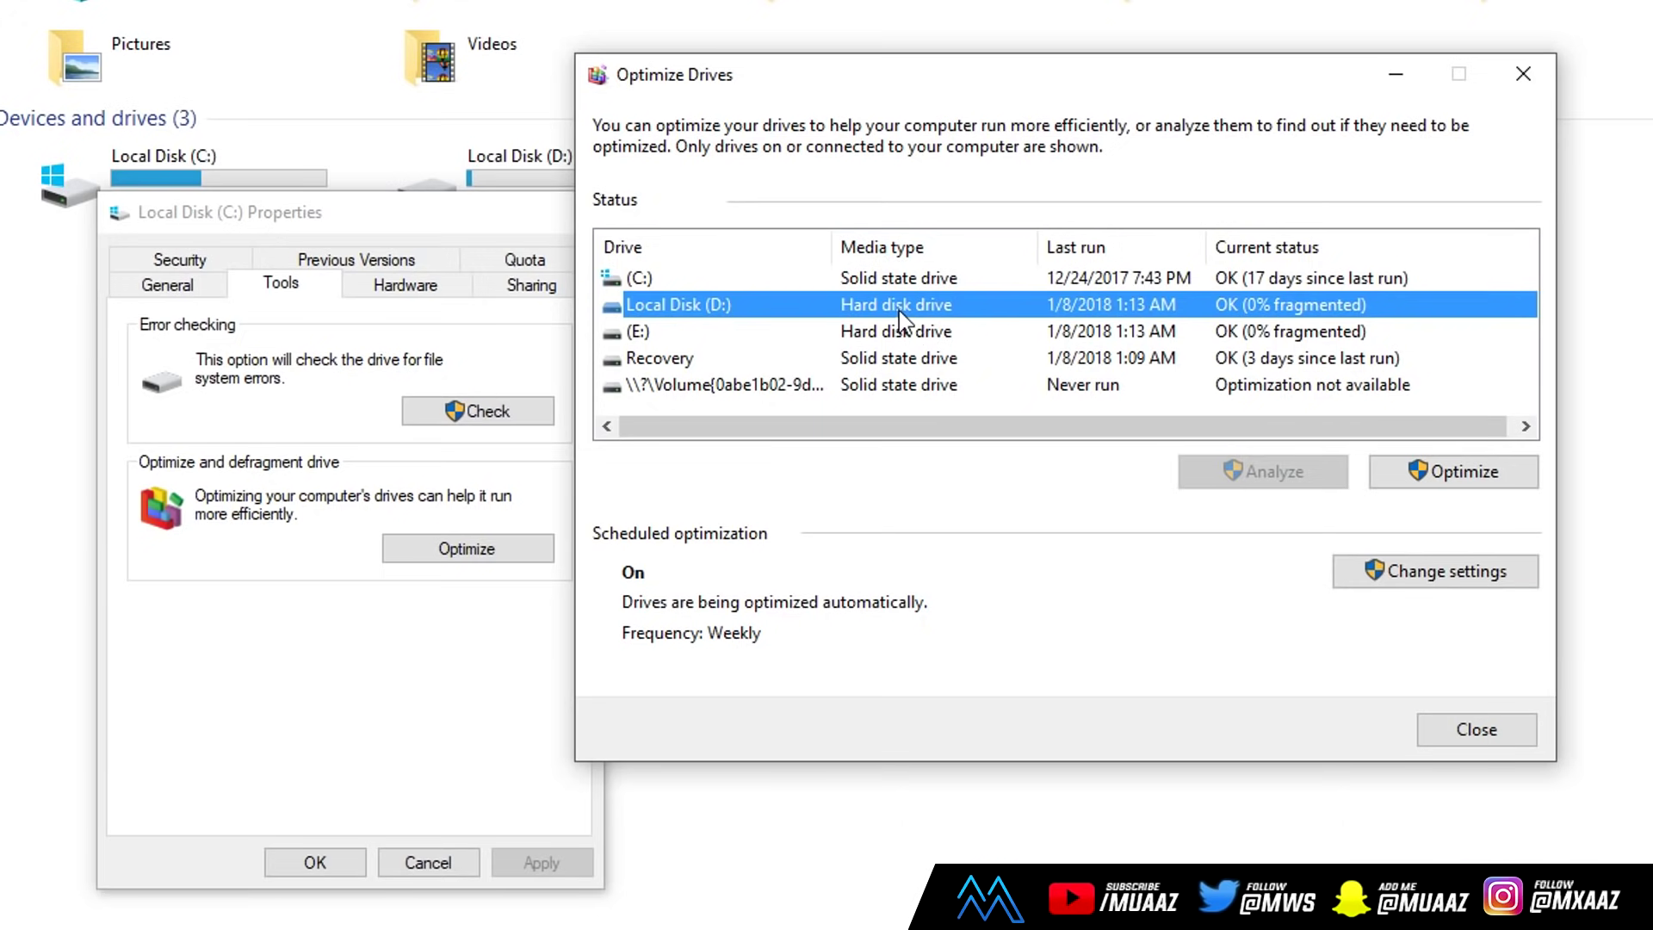
click(915, 331)
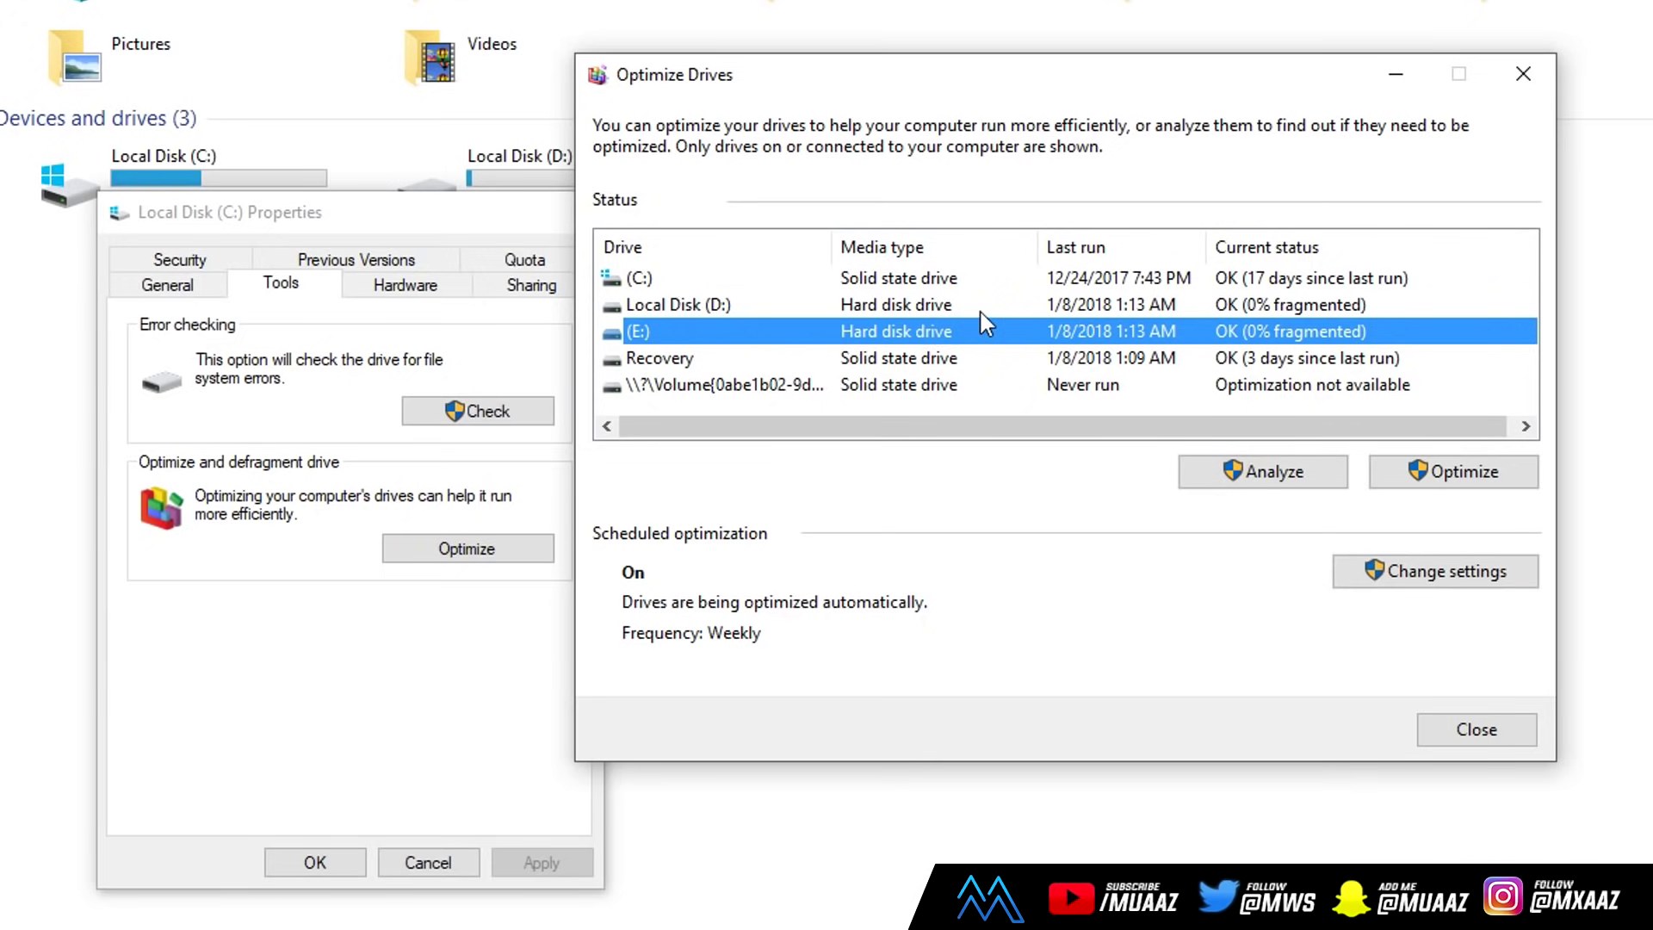
click(955, 306)
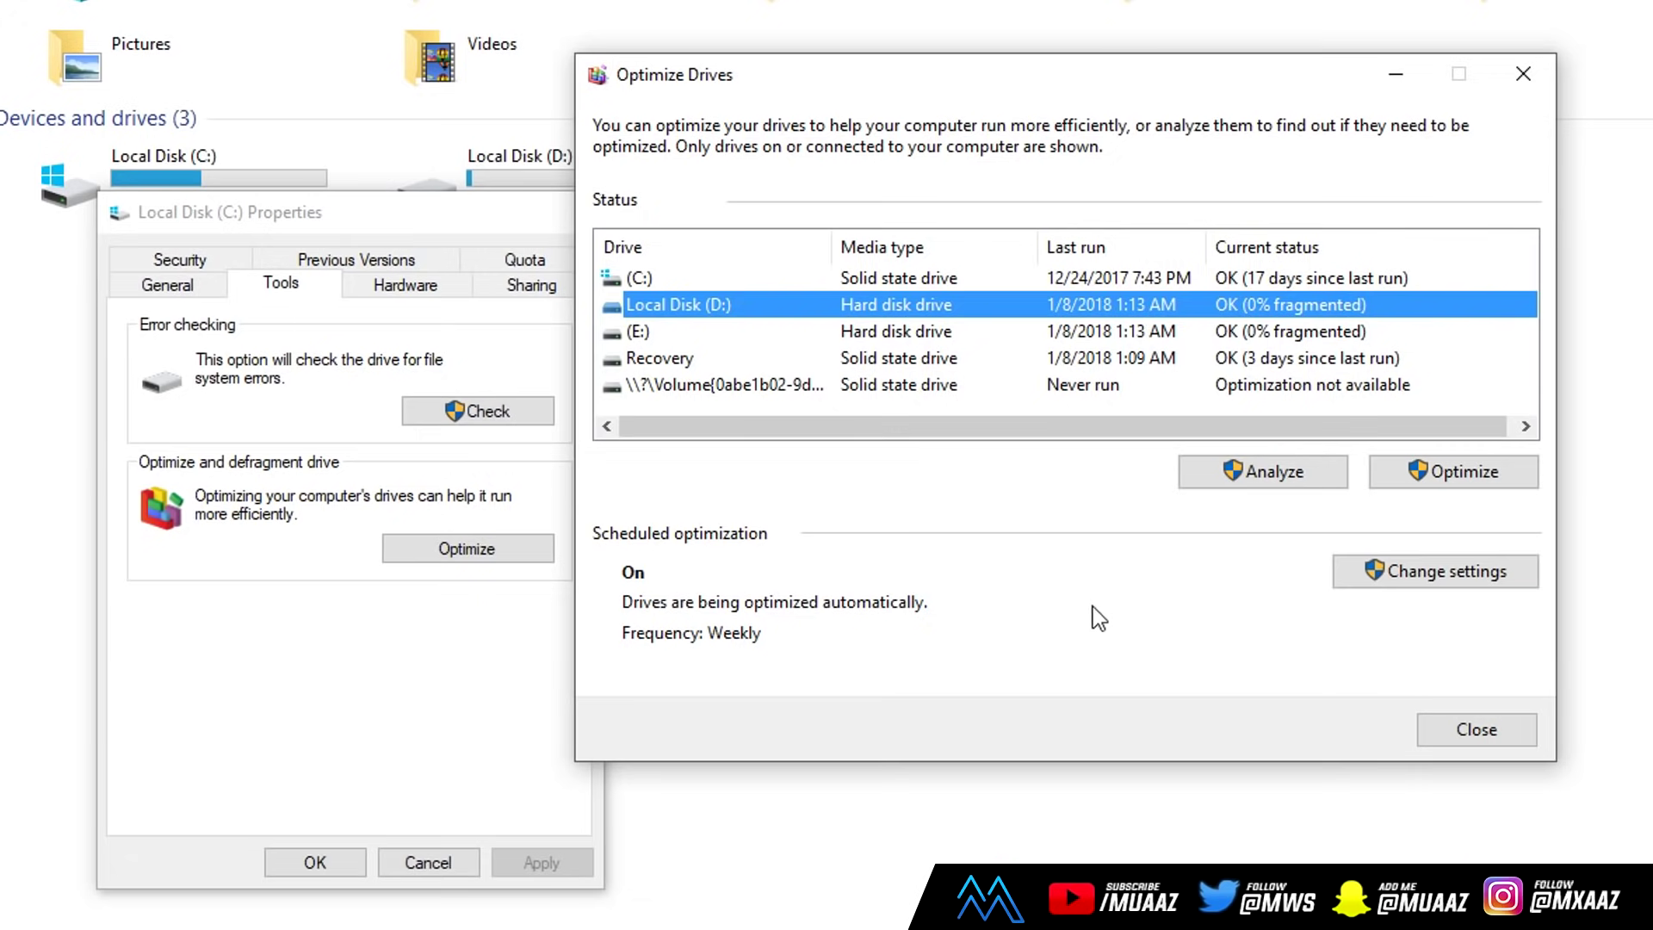
click(1469, 729)
Step: Cancel C: Properties, view and cancel Local Disk (D:) Properties Tools tab, then focus the address bar
click(428, 861)
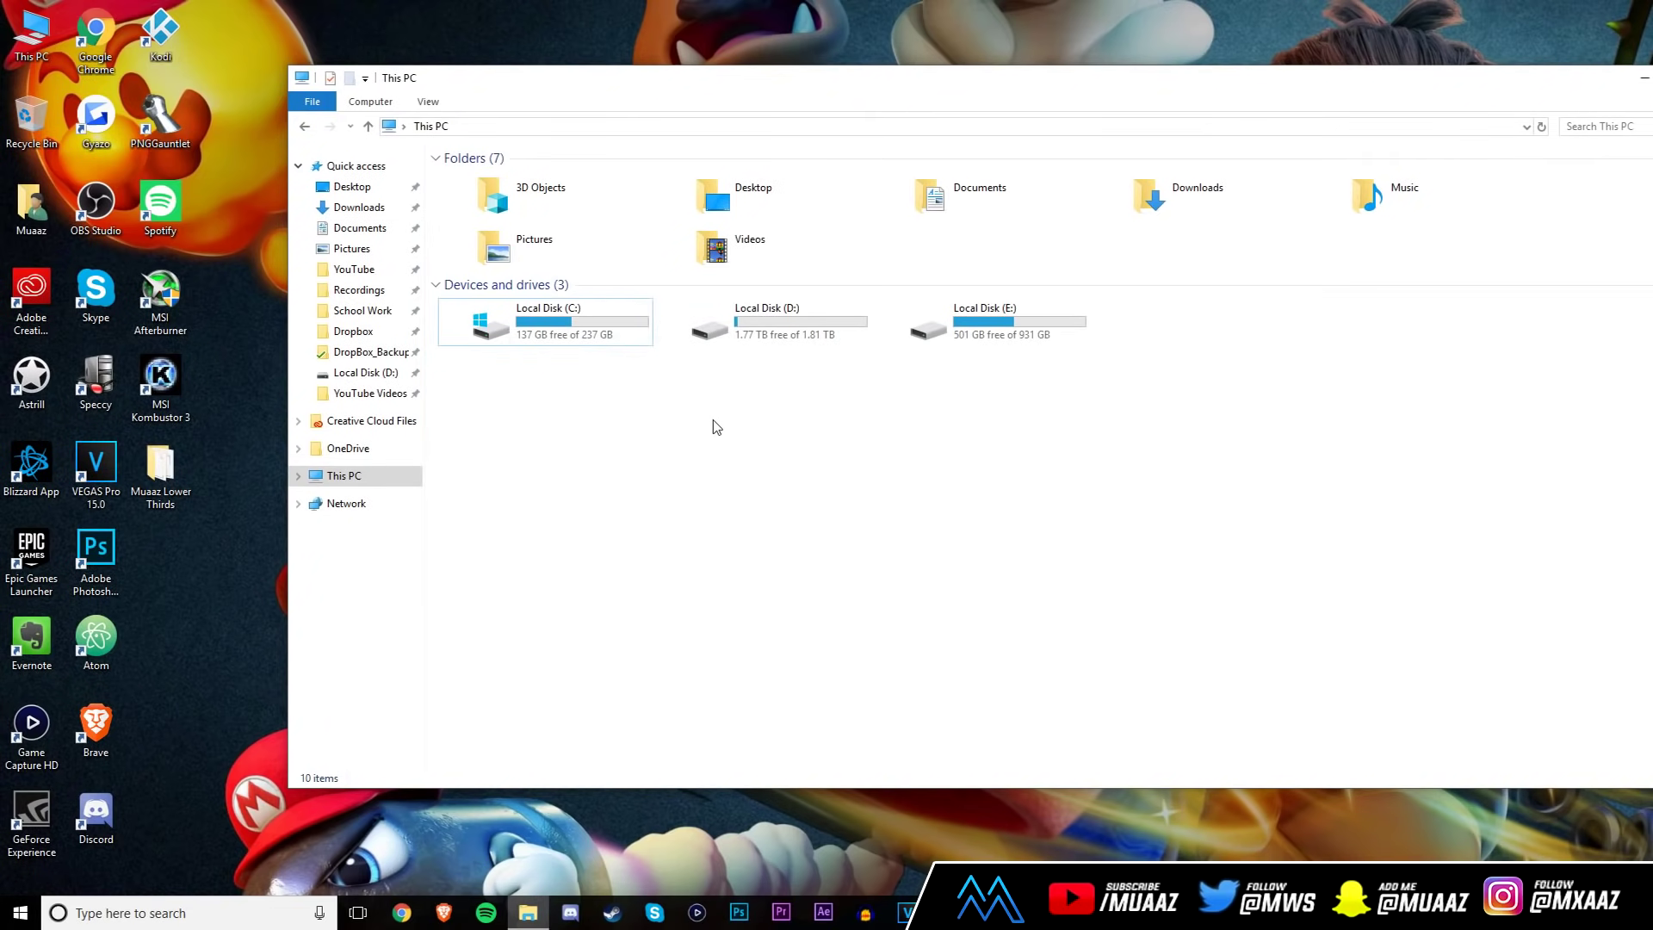
click(693, 339)
right_click(693, 339)
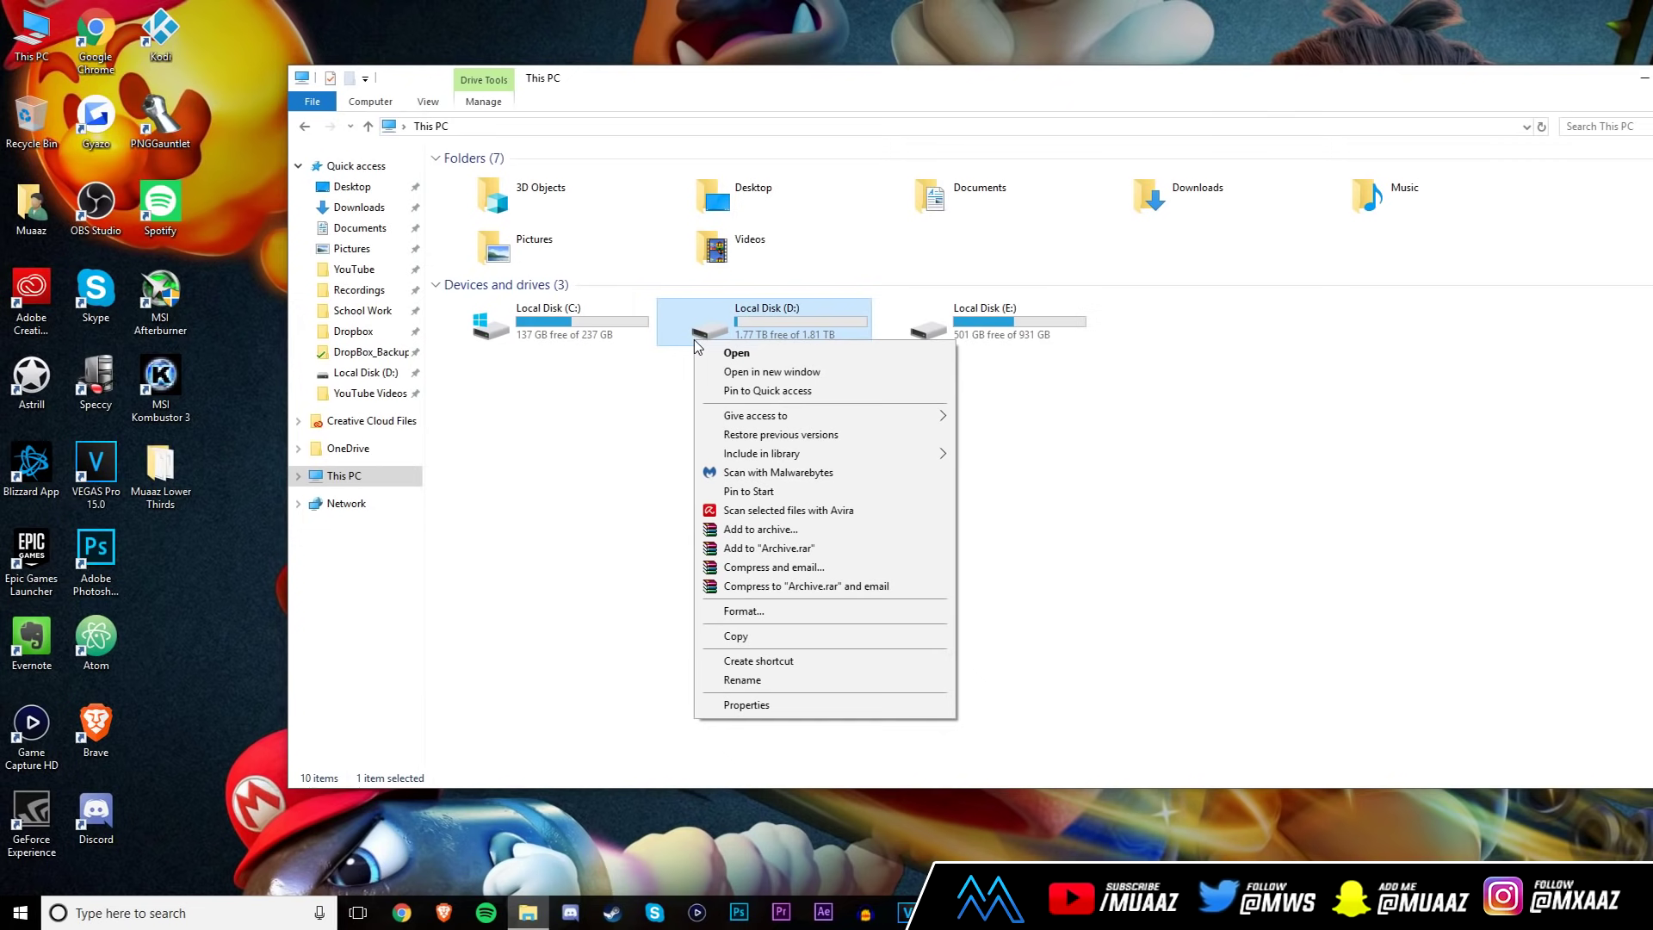
click(756, 705)
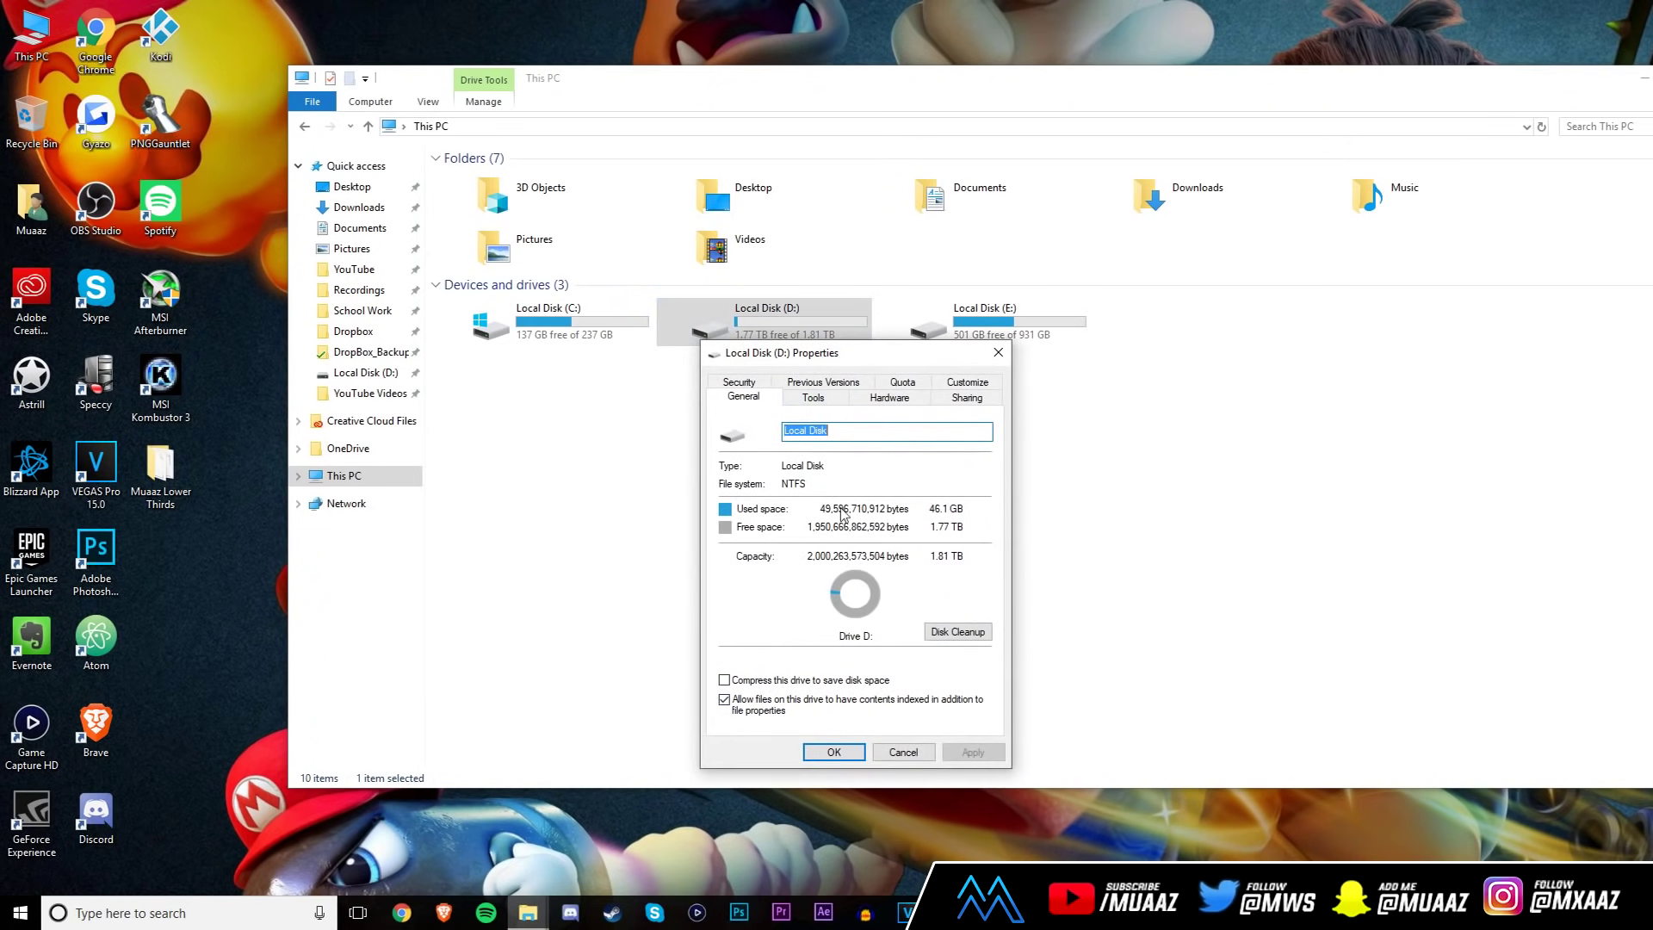
click(817, 401)
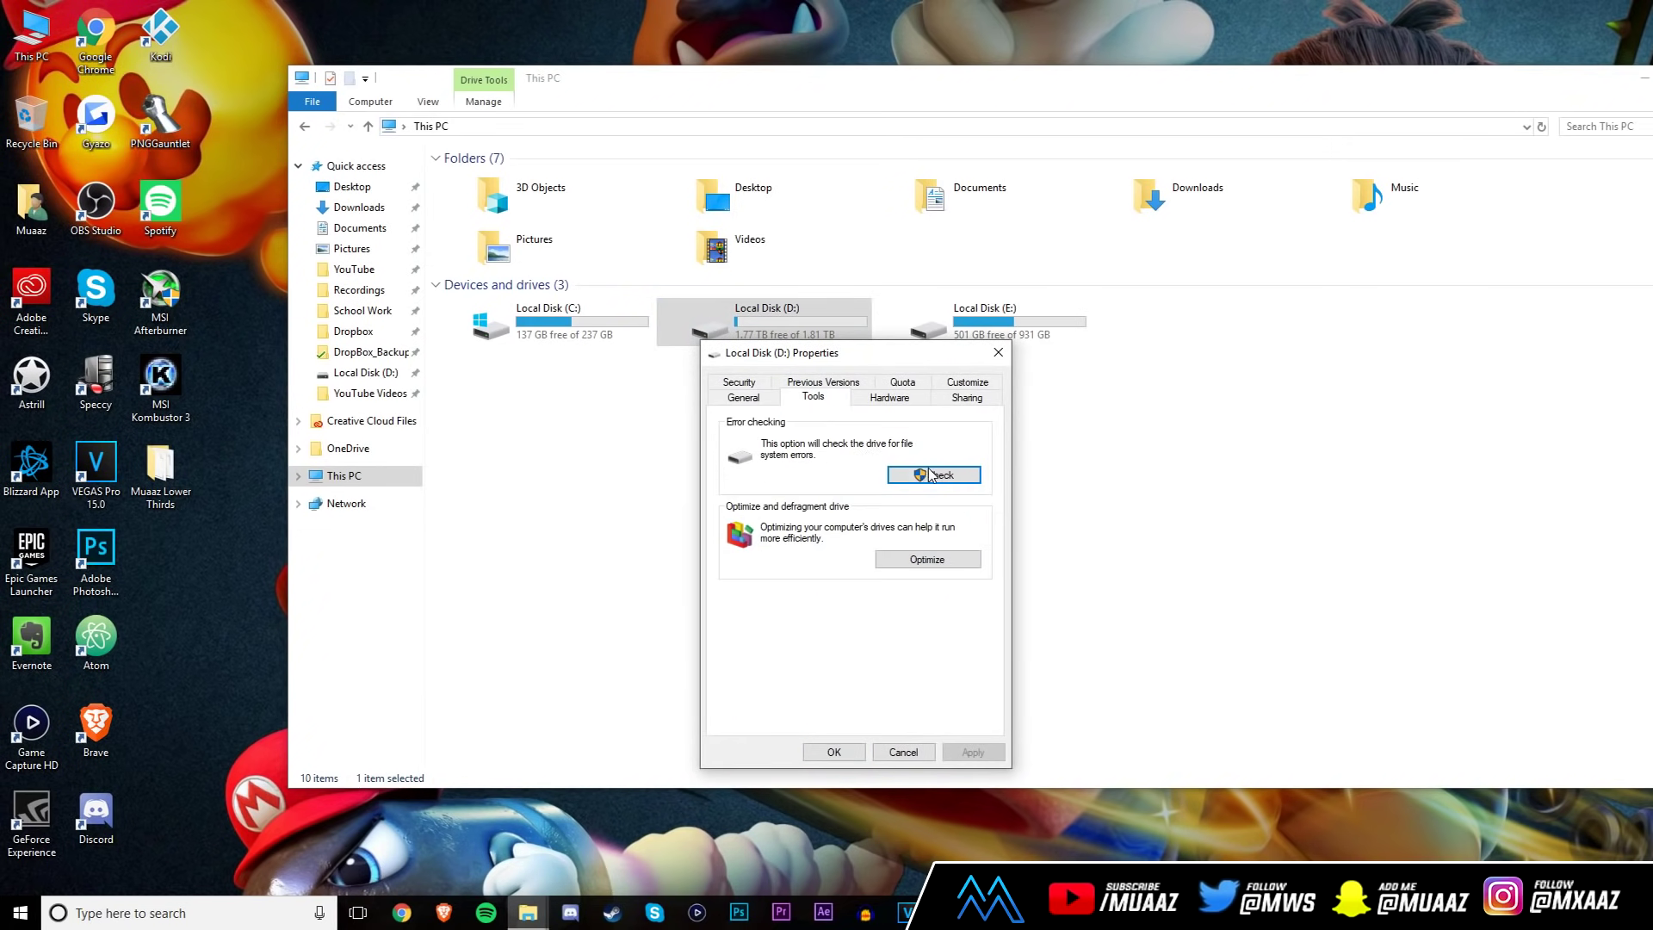
click(898, 749)
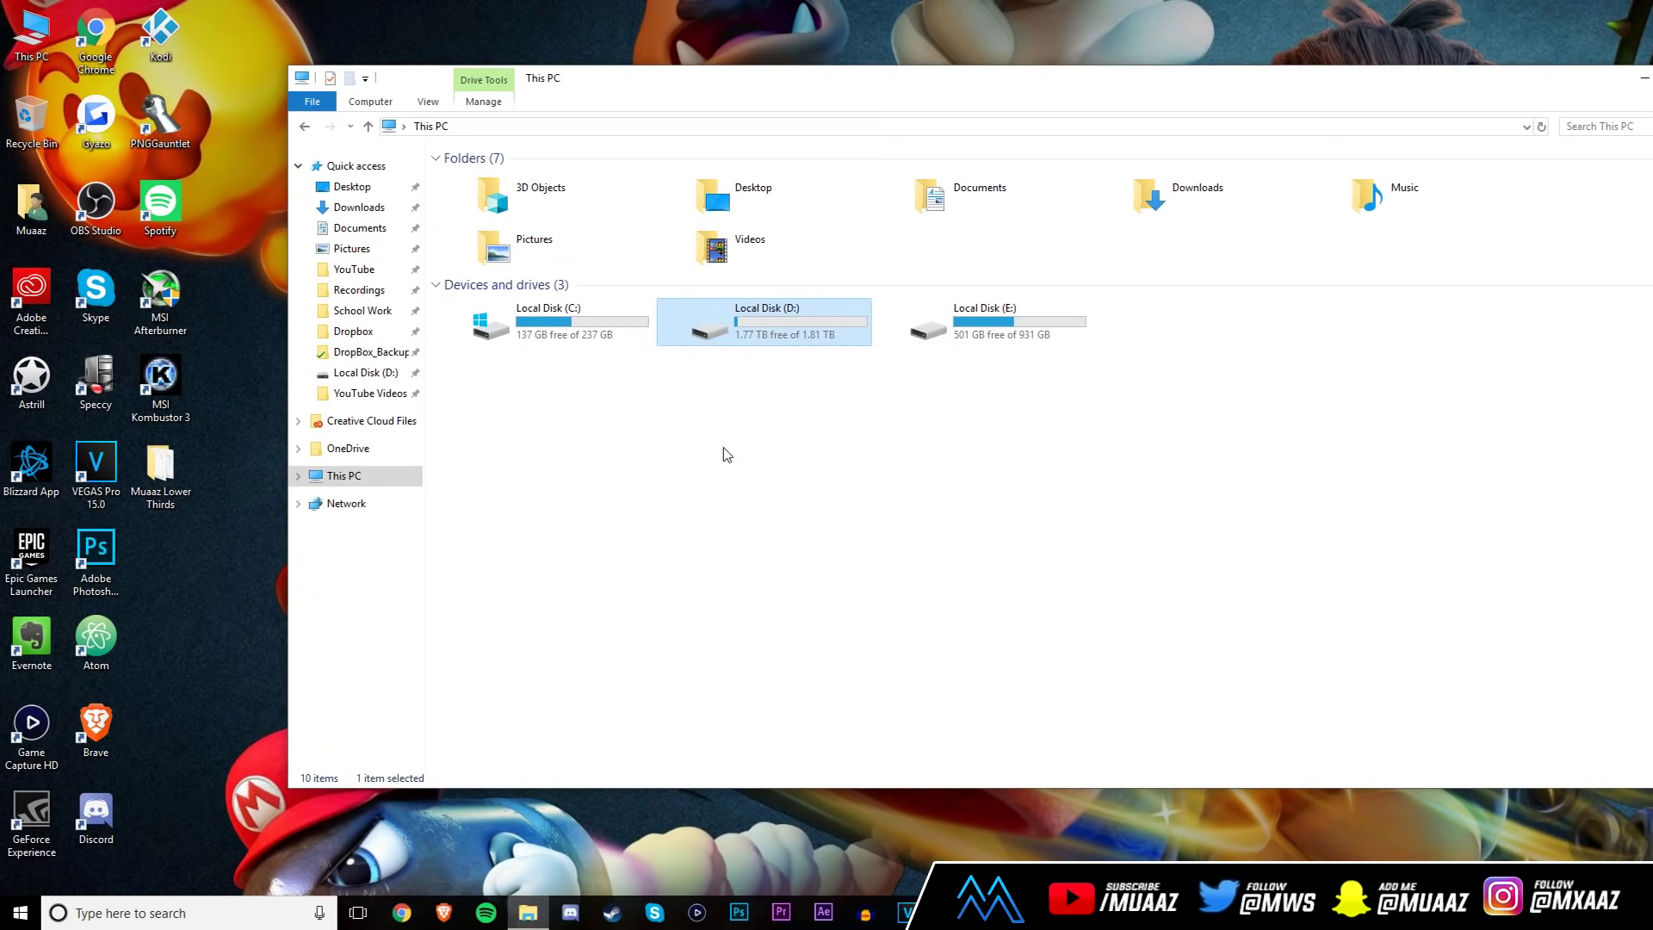
click(724, 448)
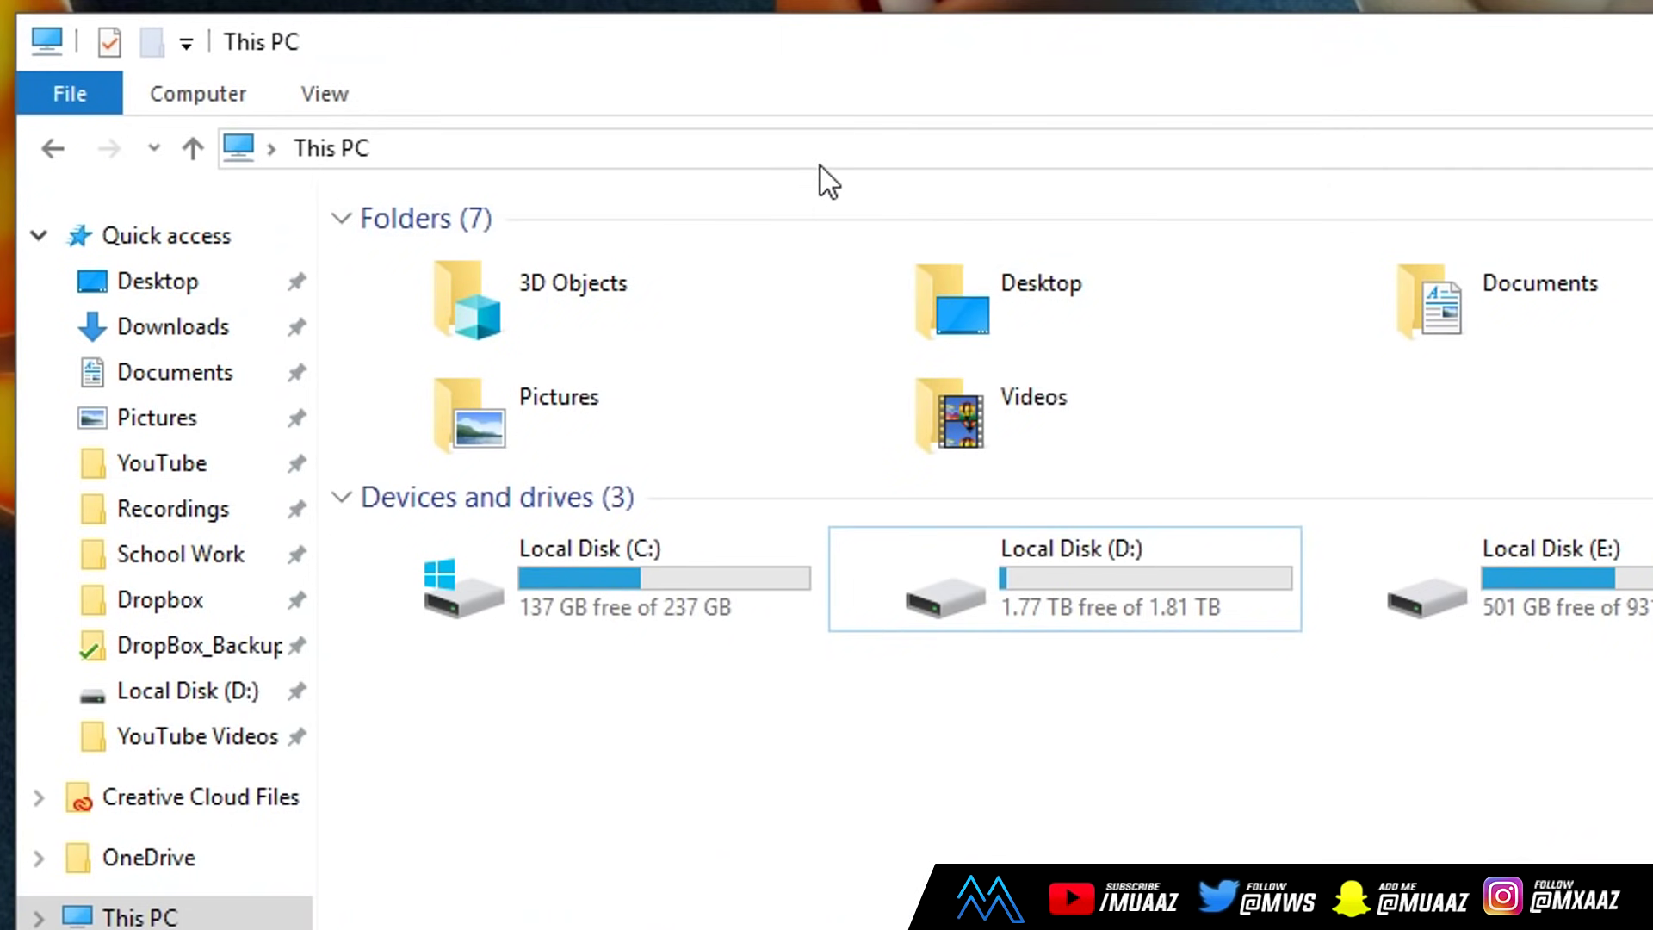
click(820, 166)
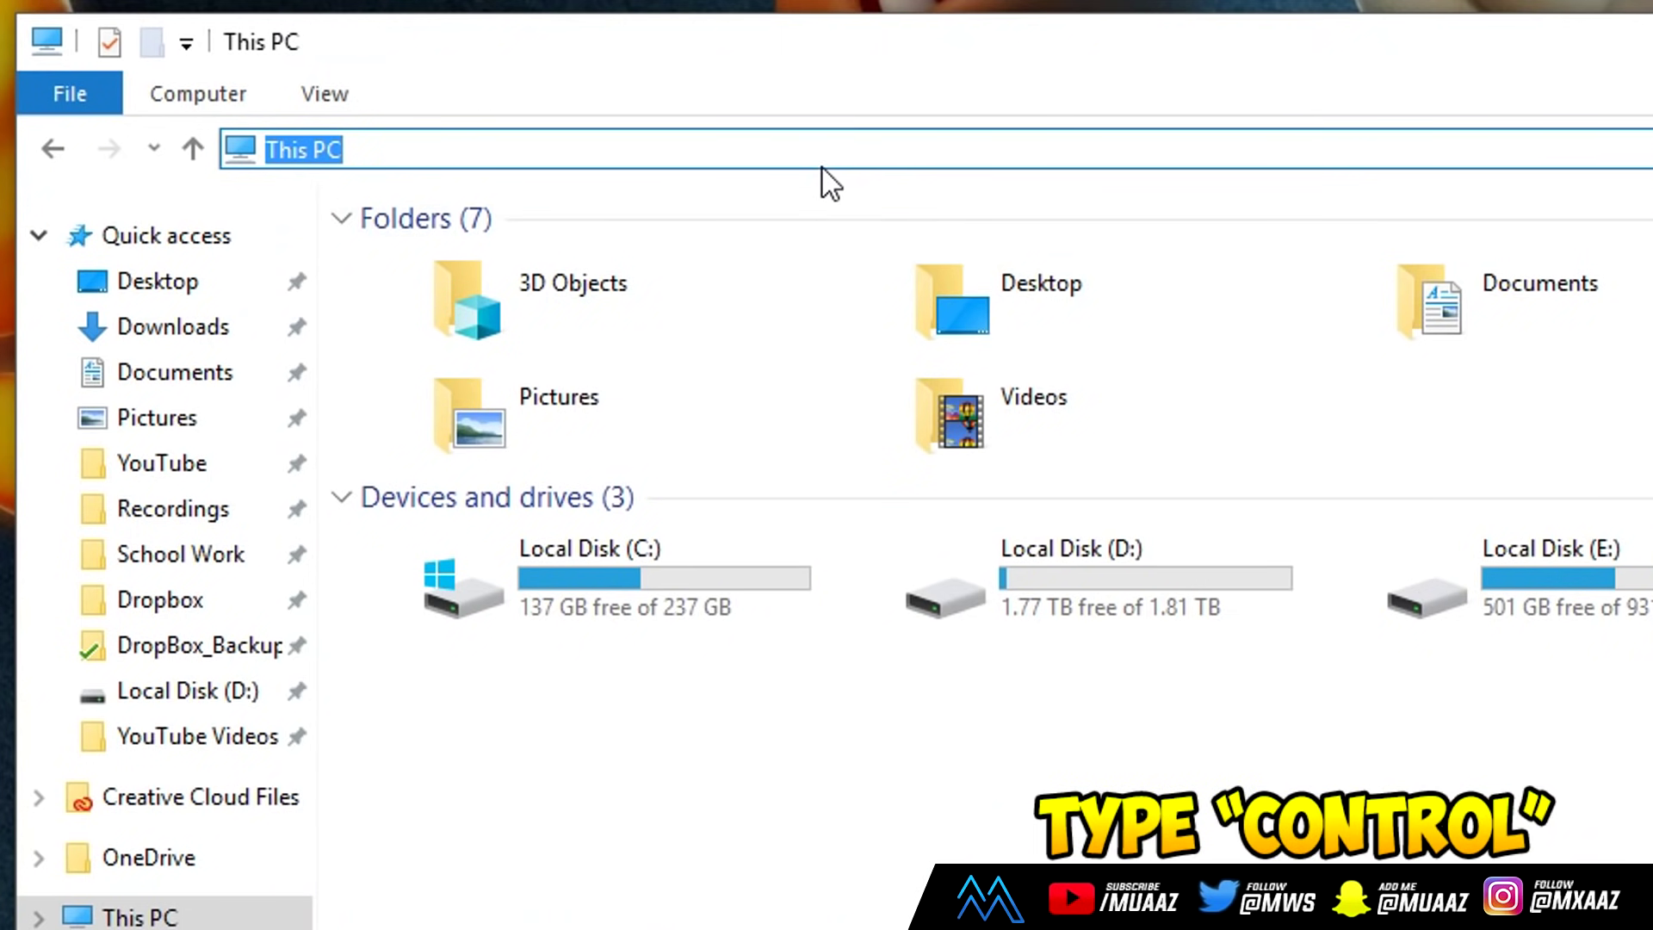
Step: Enter 'control' in the address bar to open Control Panel, then search it for Power Options
text(control)
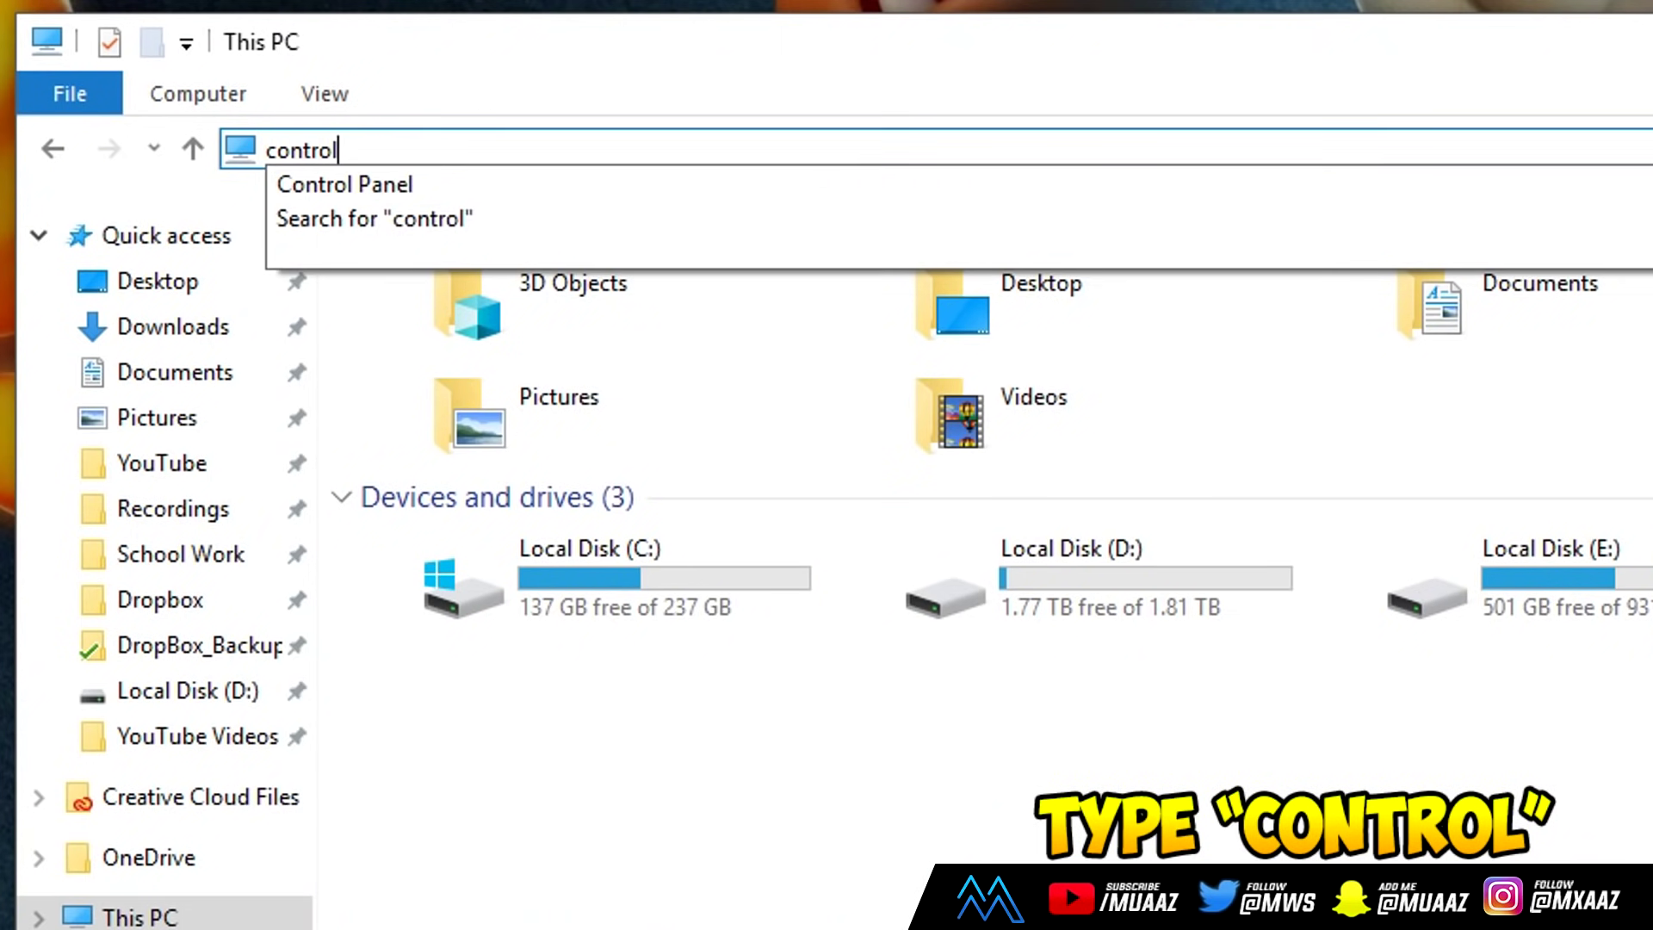
click(434, 183)
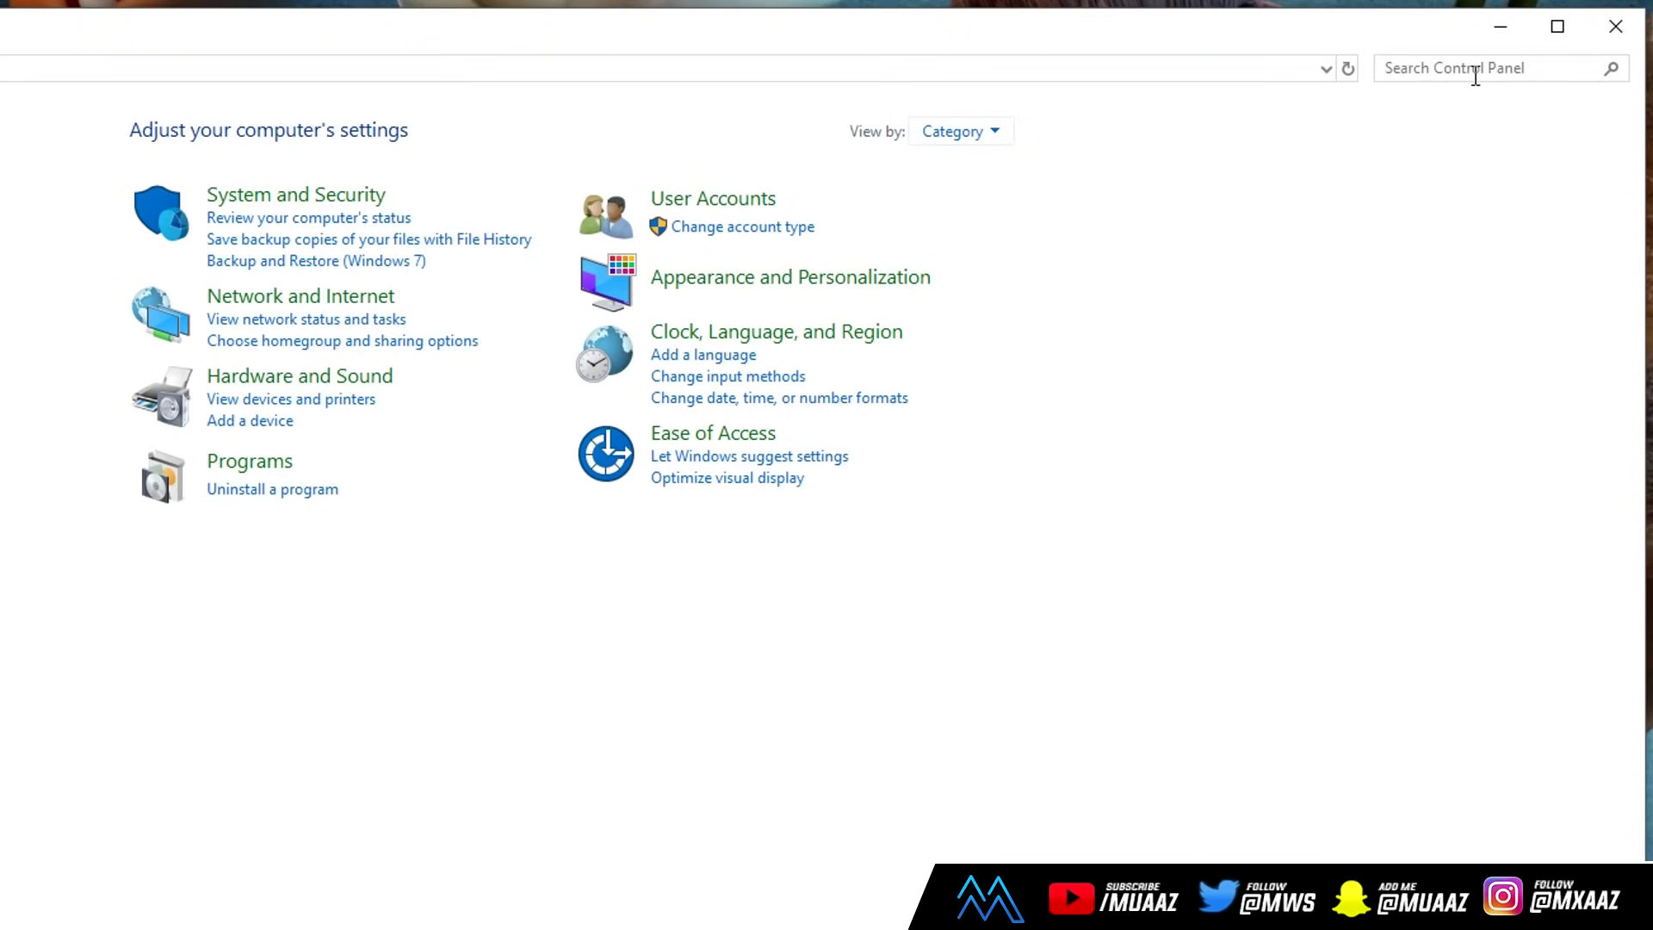
click(1522, 59)
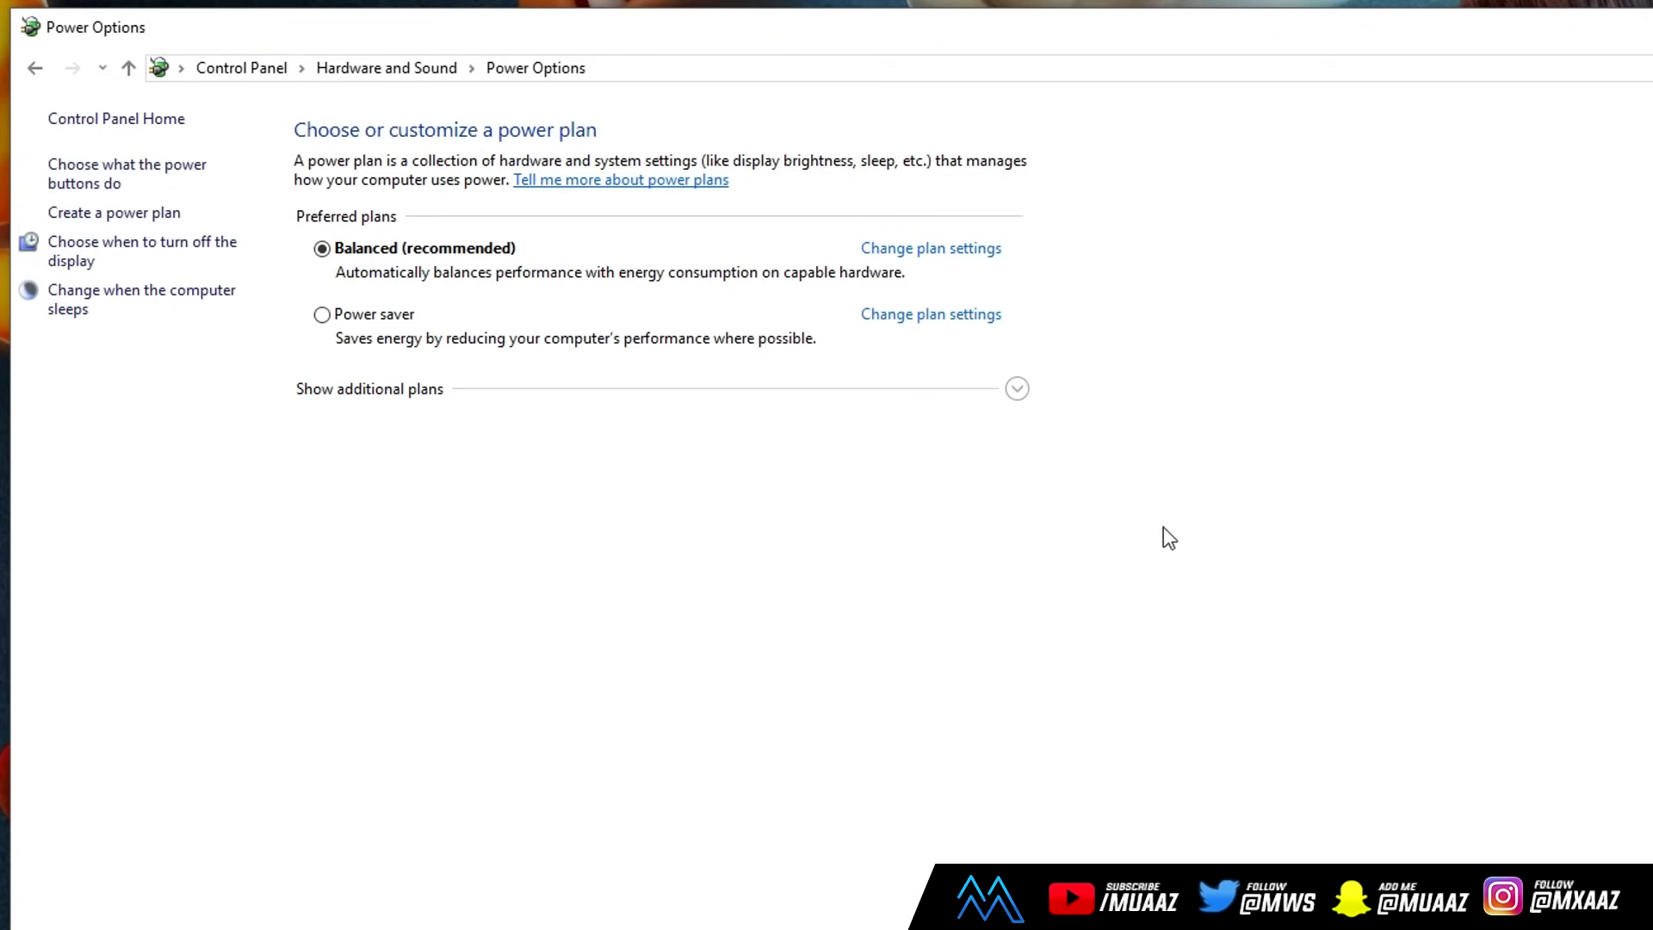
Step: Reveal the additional plans and make High performance the active plan instead of Balanced
click(1017, 390)
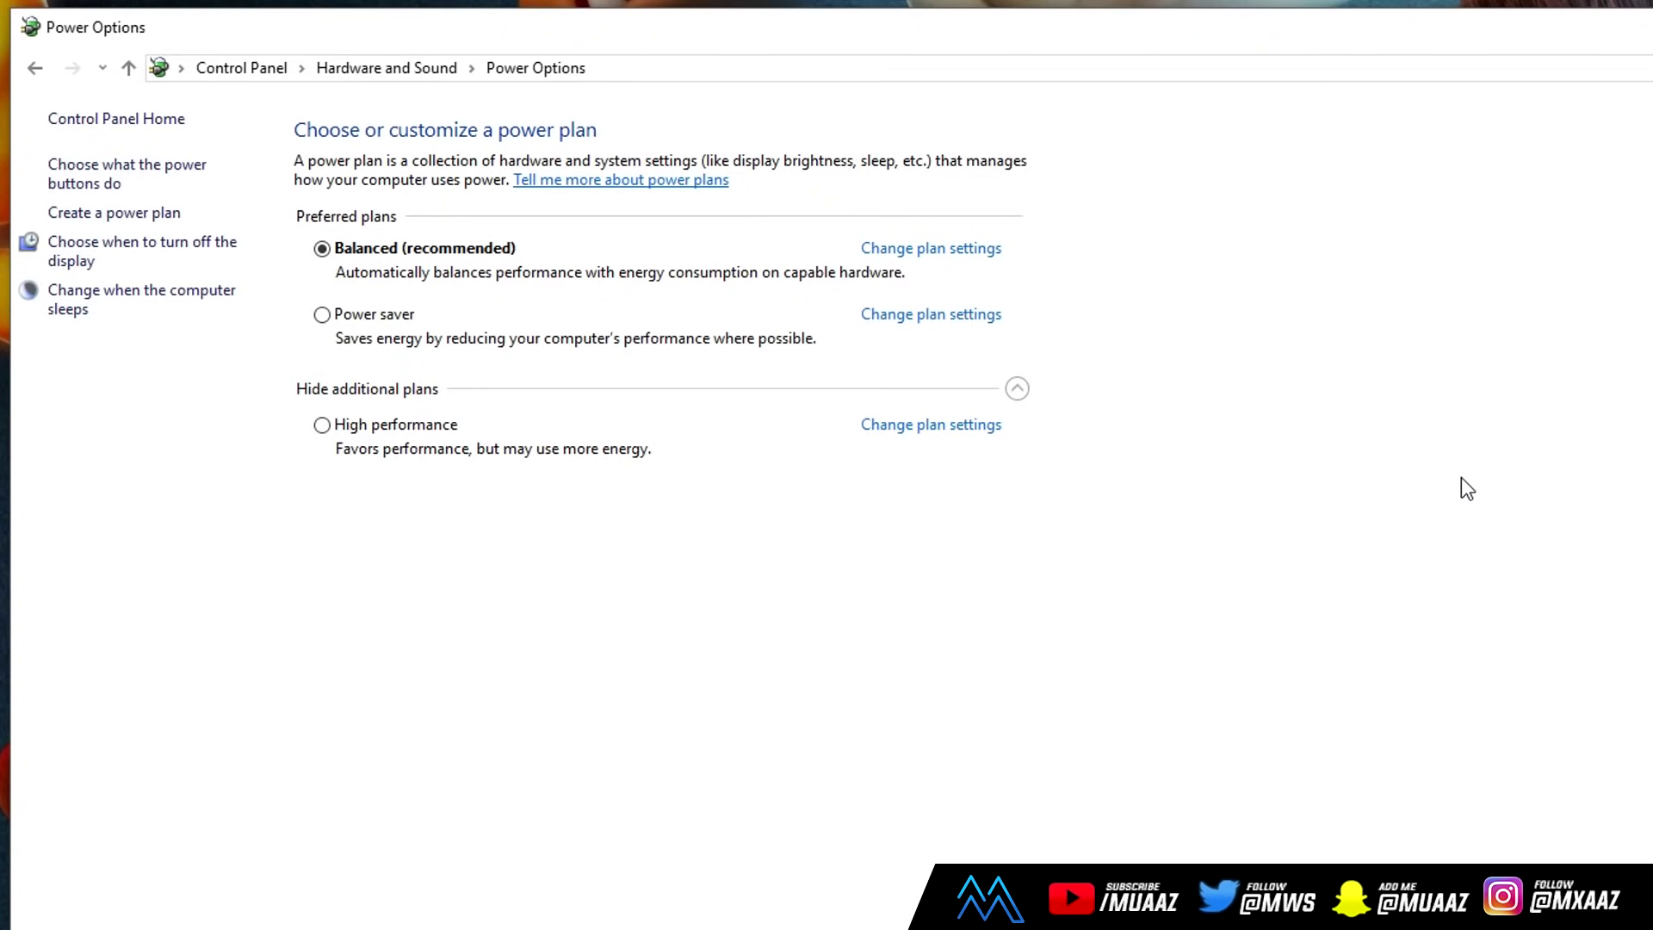
click(428, 427)
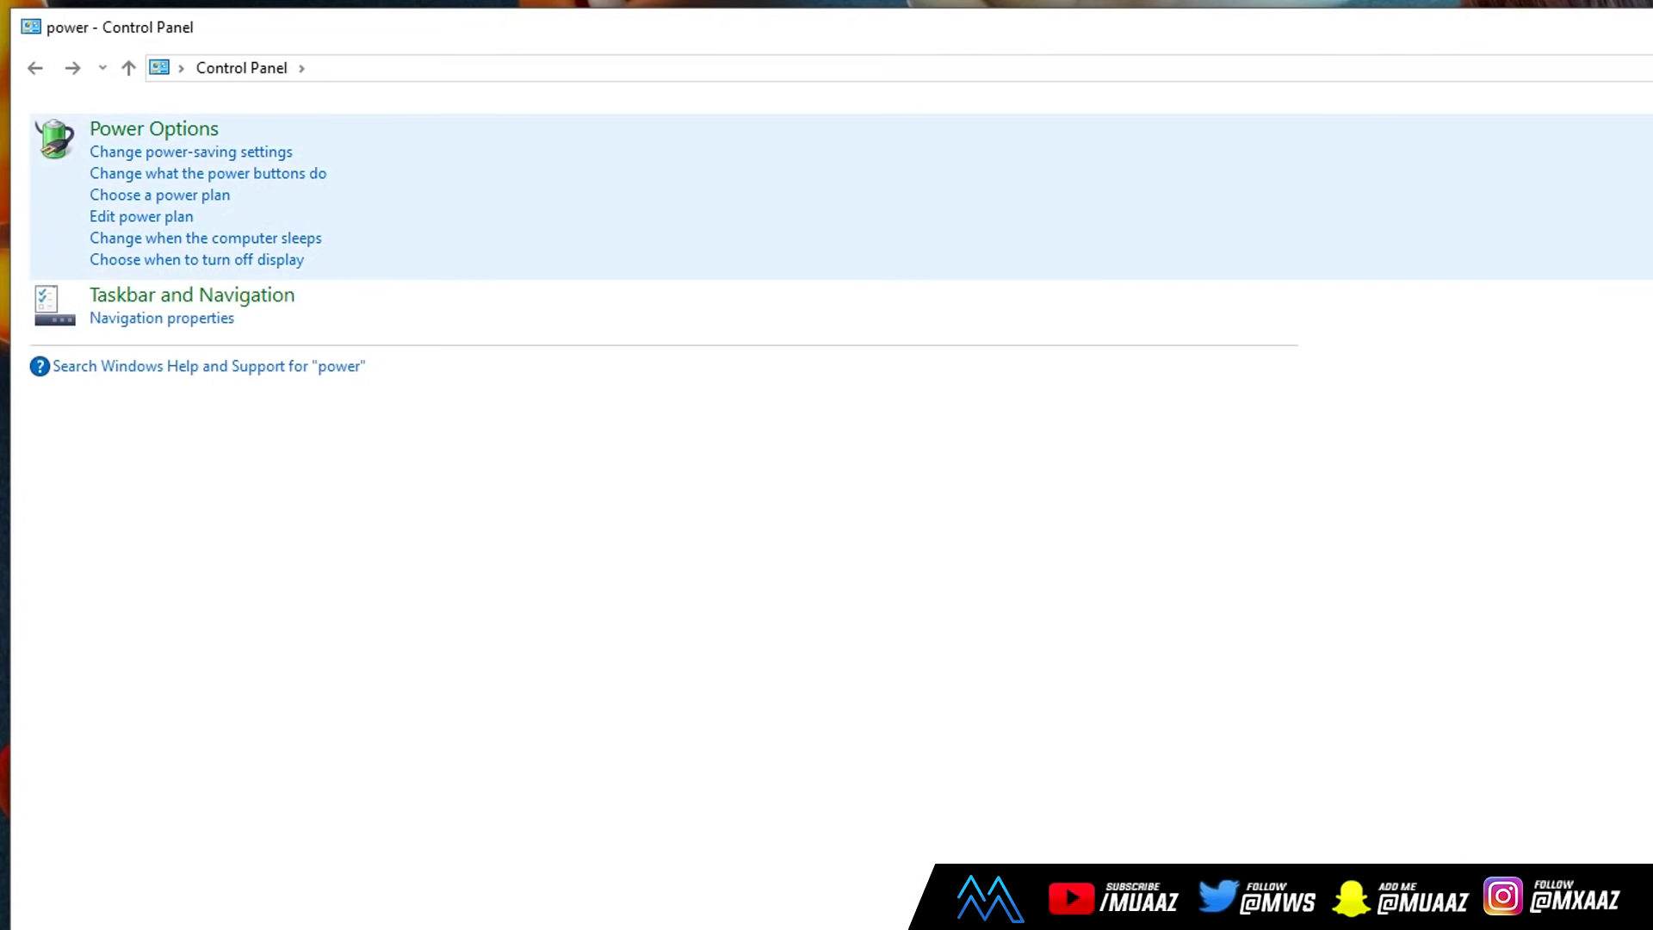
click(1419, 60)
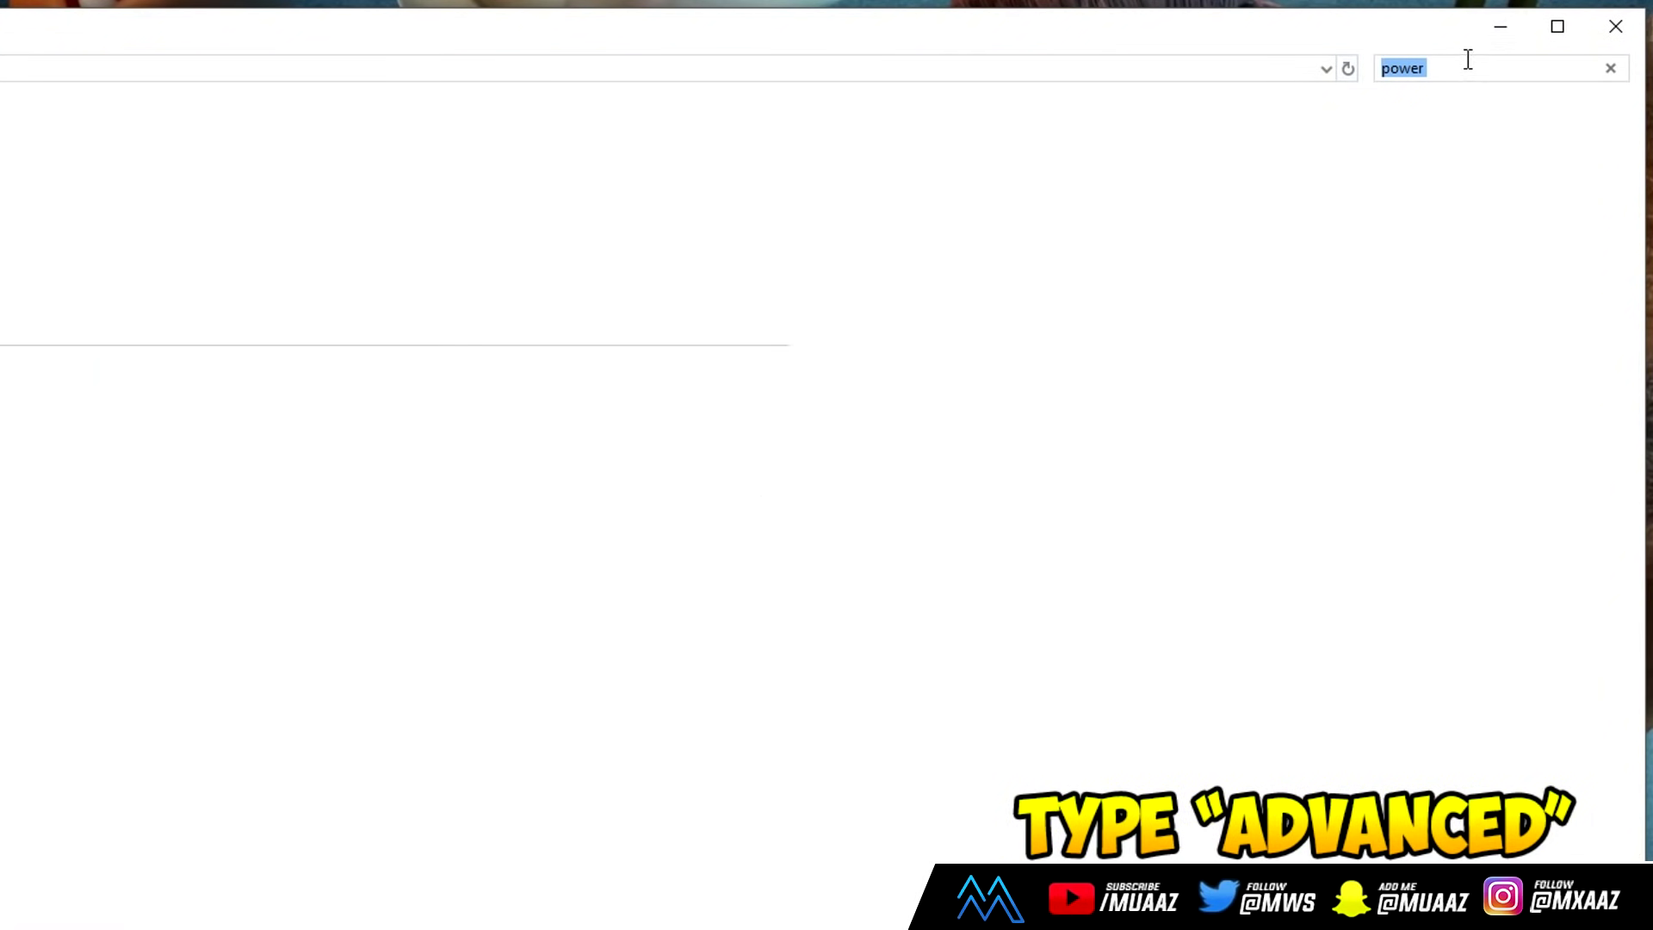
Step: Search Control Panel for 'advanced' and open View advanced system settings under System
text(advanced)
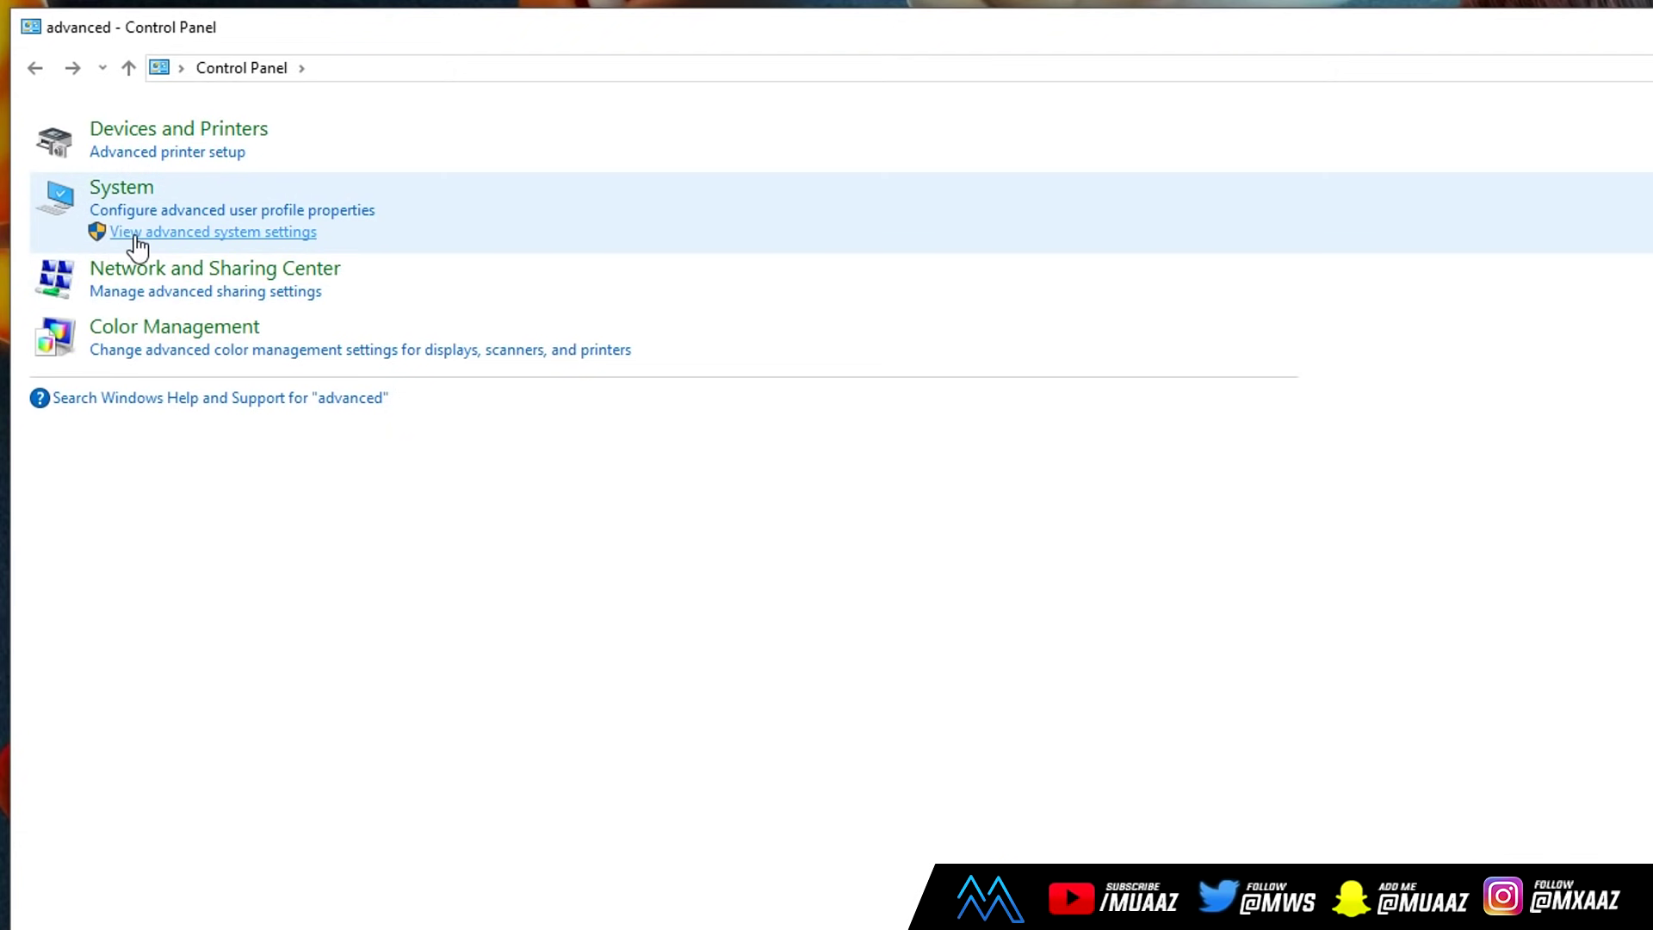
click(137, 238)
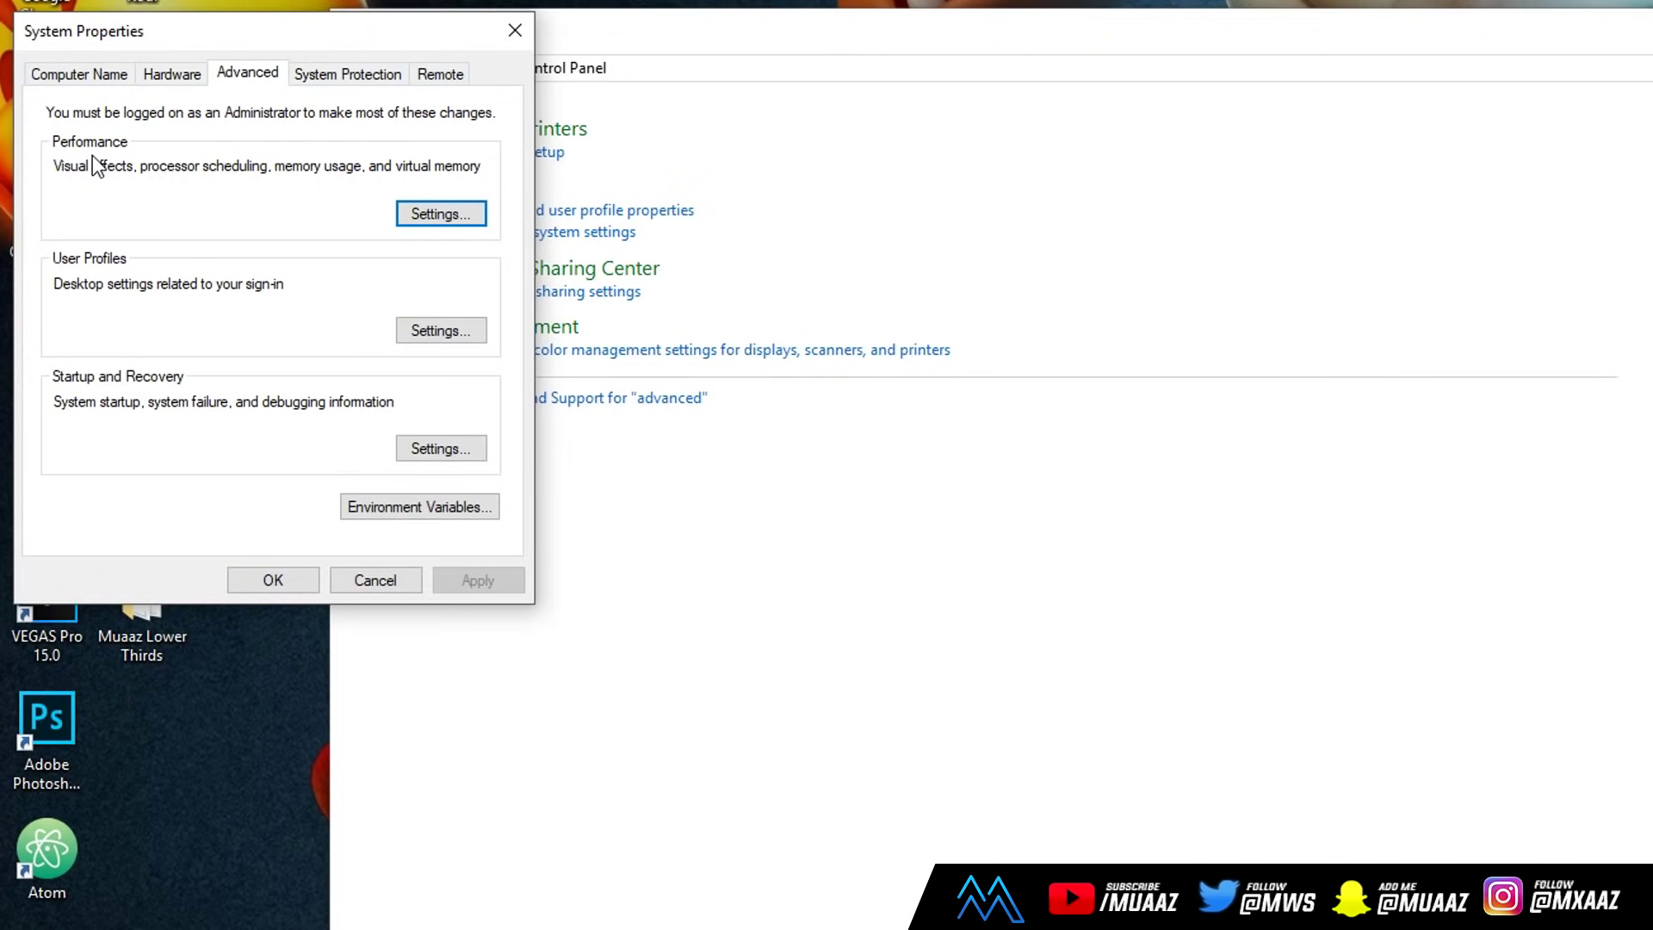
click(419, 210)
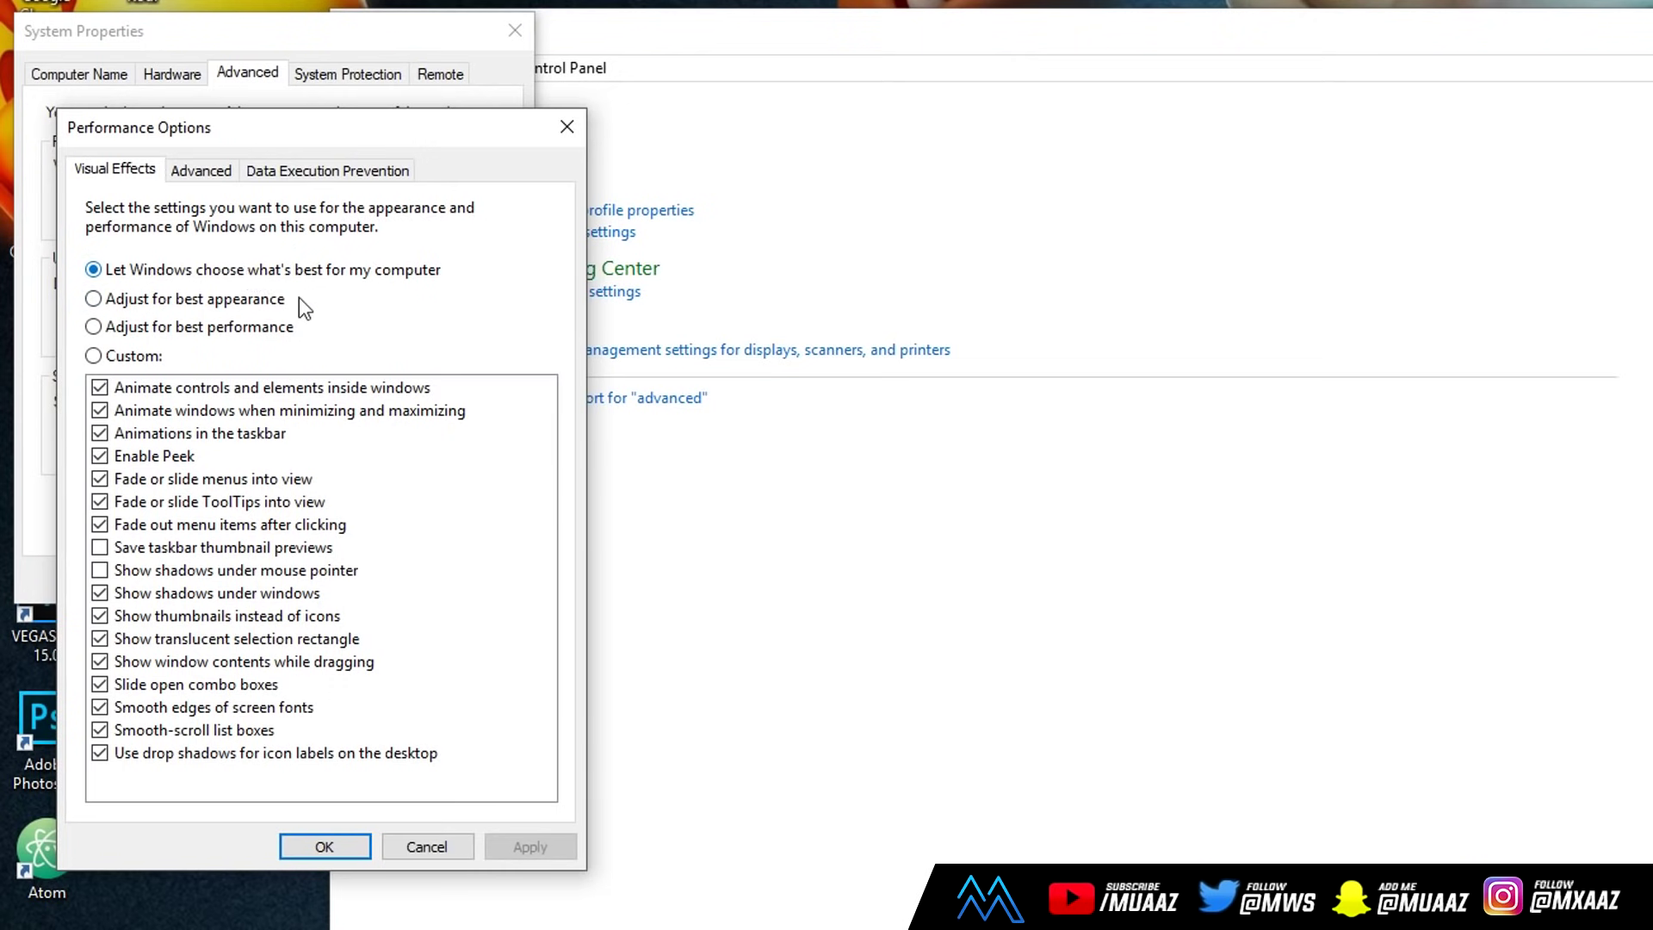
click(274, 332)
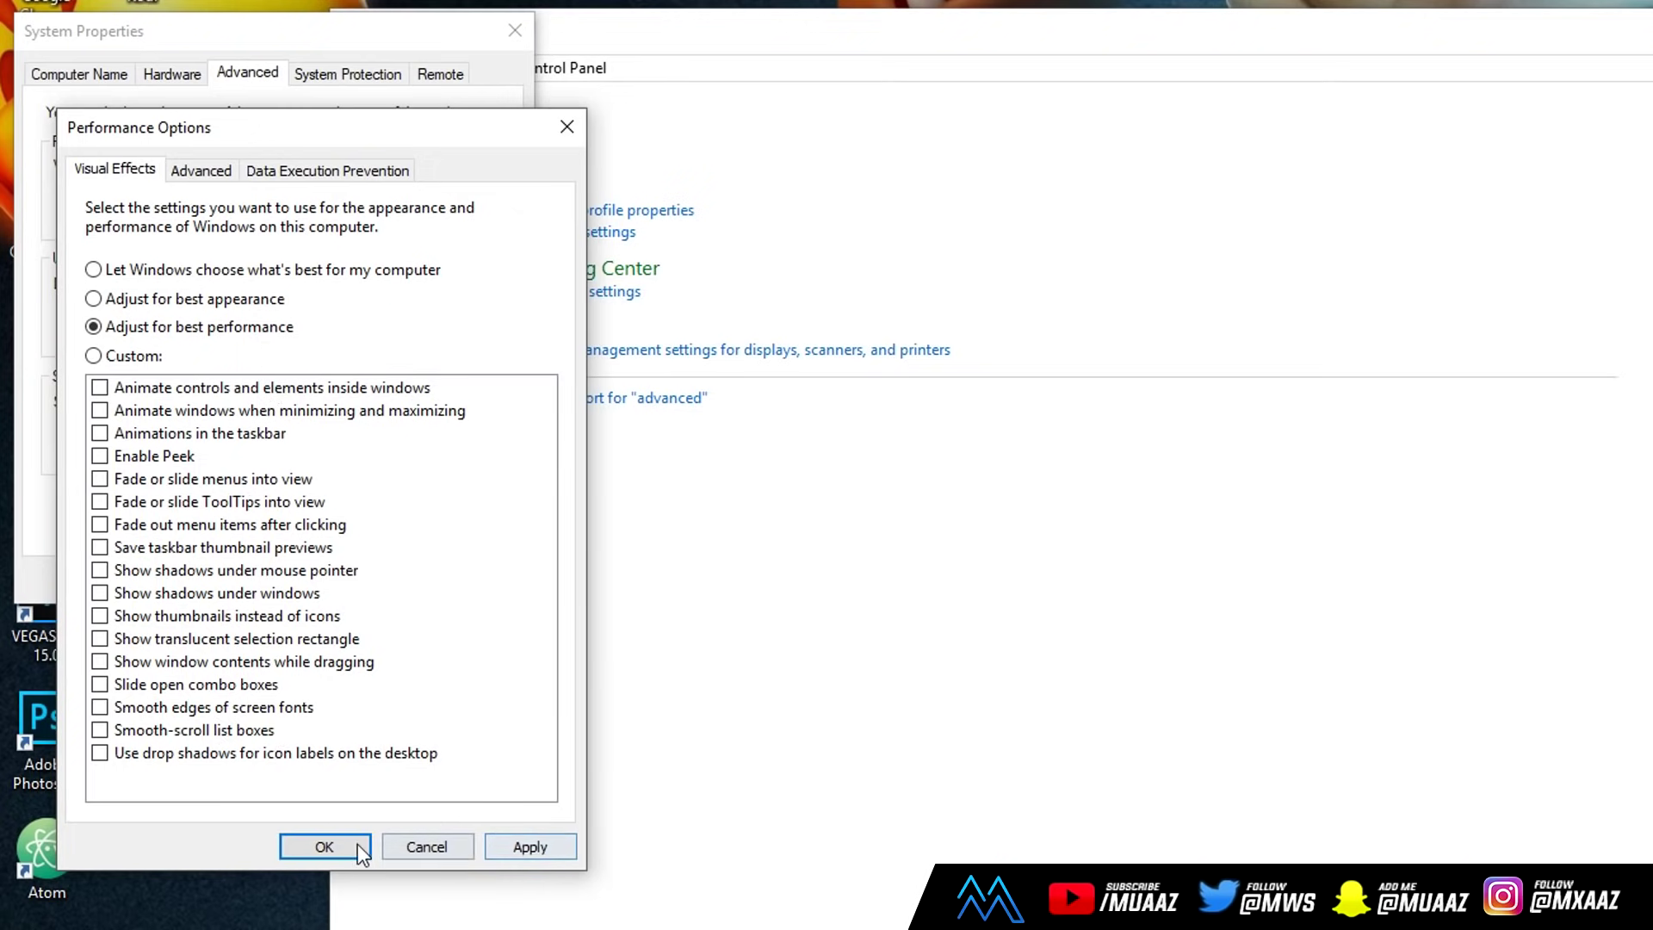
click(334, 849)
click(422, 849)
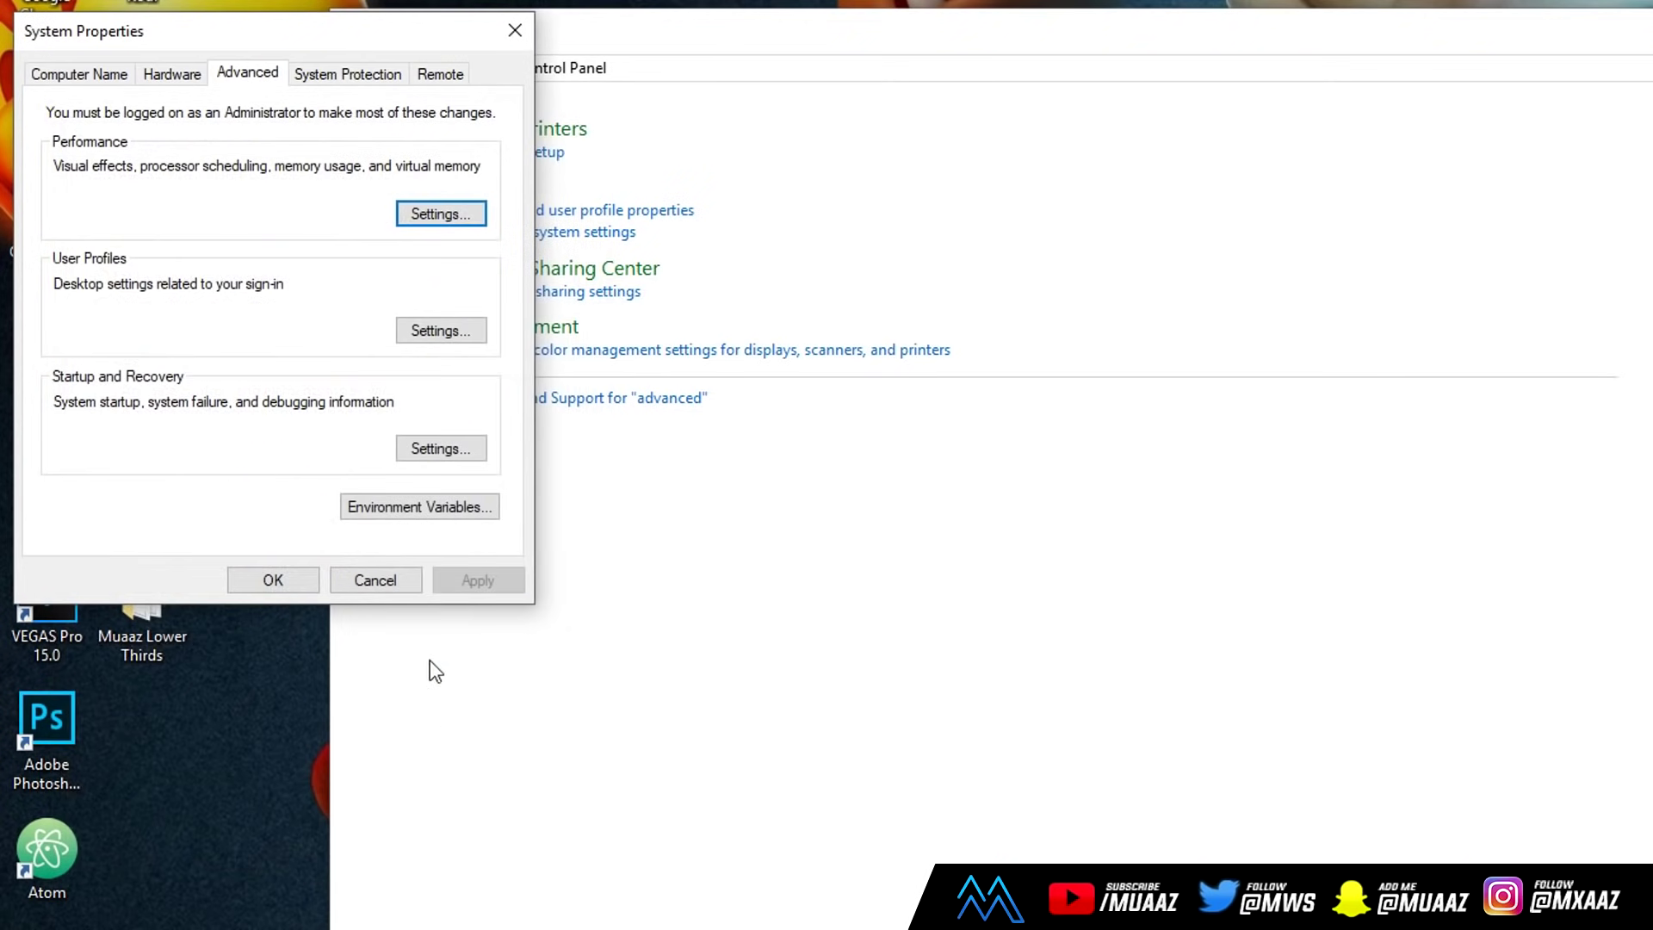
click(446, 223)
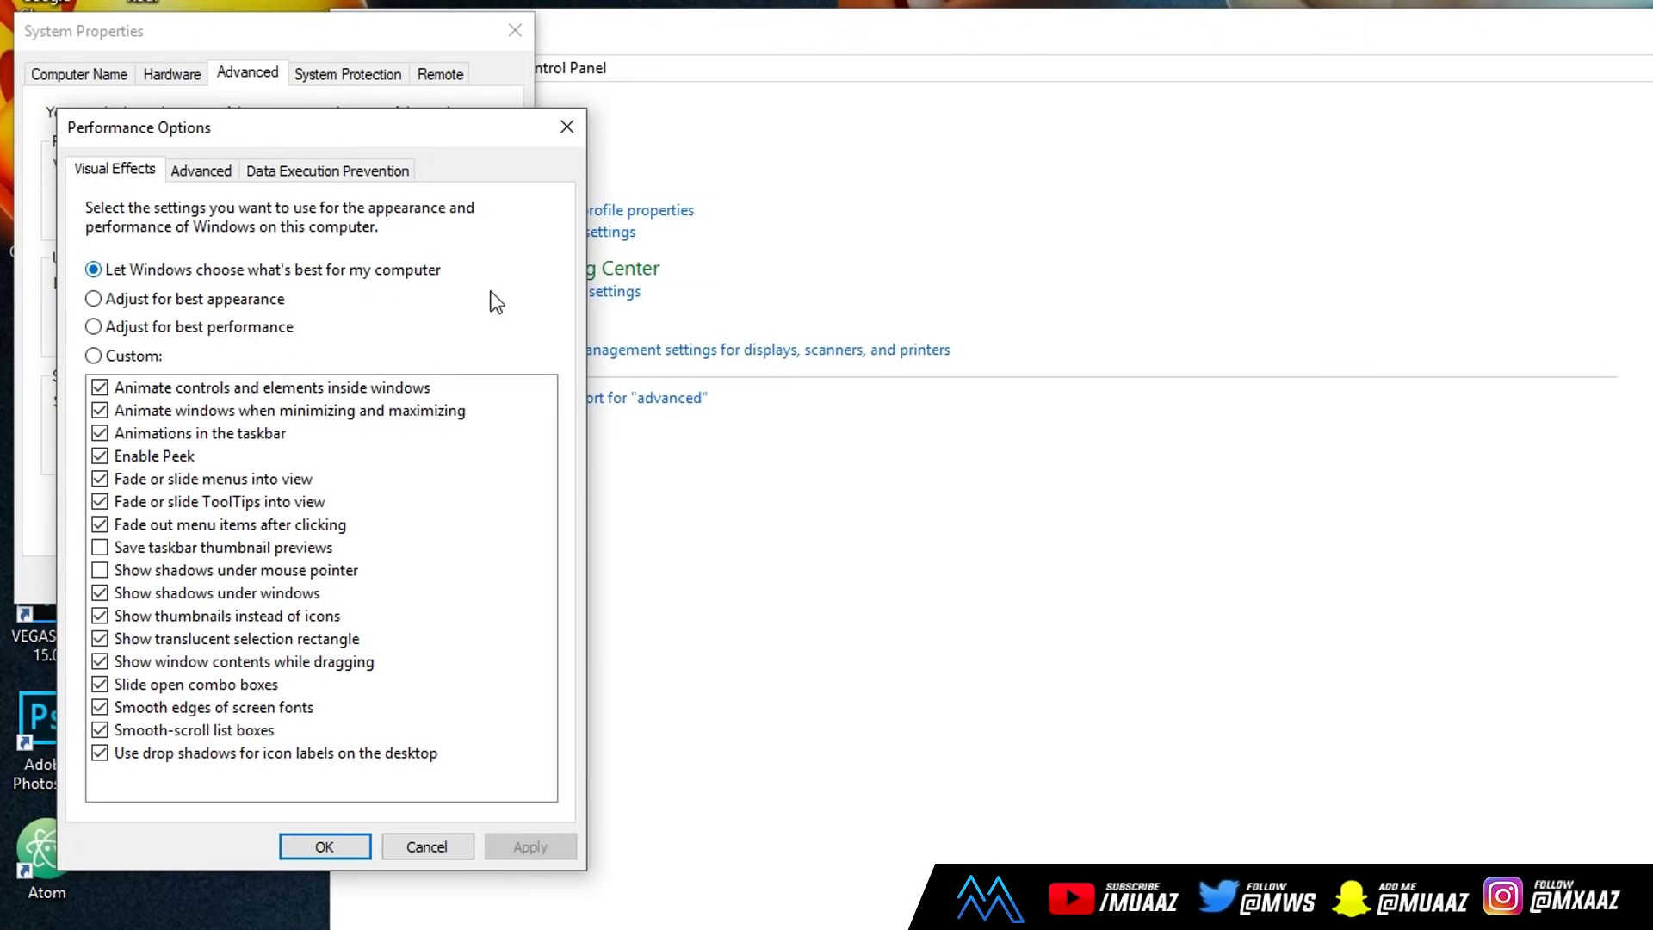
Step: Choose Adjust for best performance on Visual Effects, clearing every effect checkbox
click(231, 299)
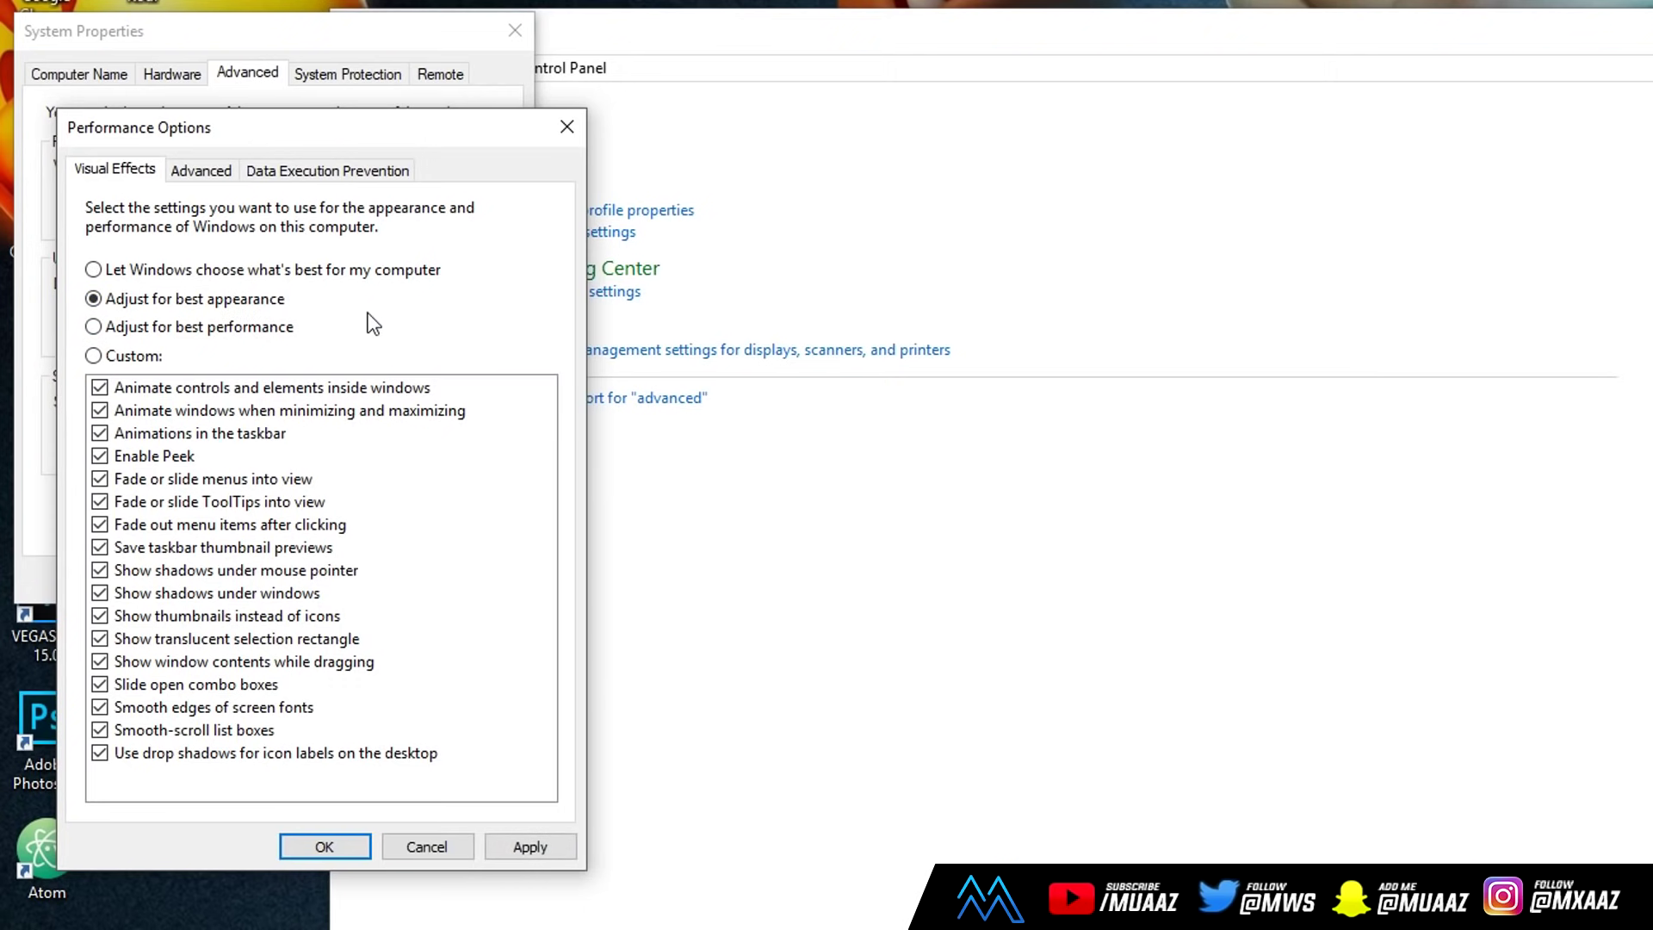
click(209, 332)
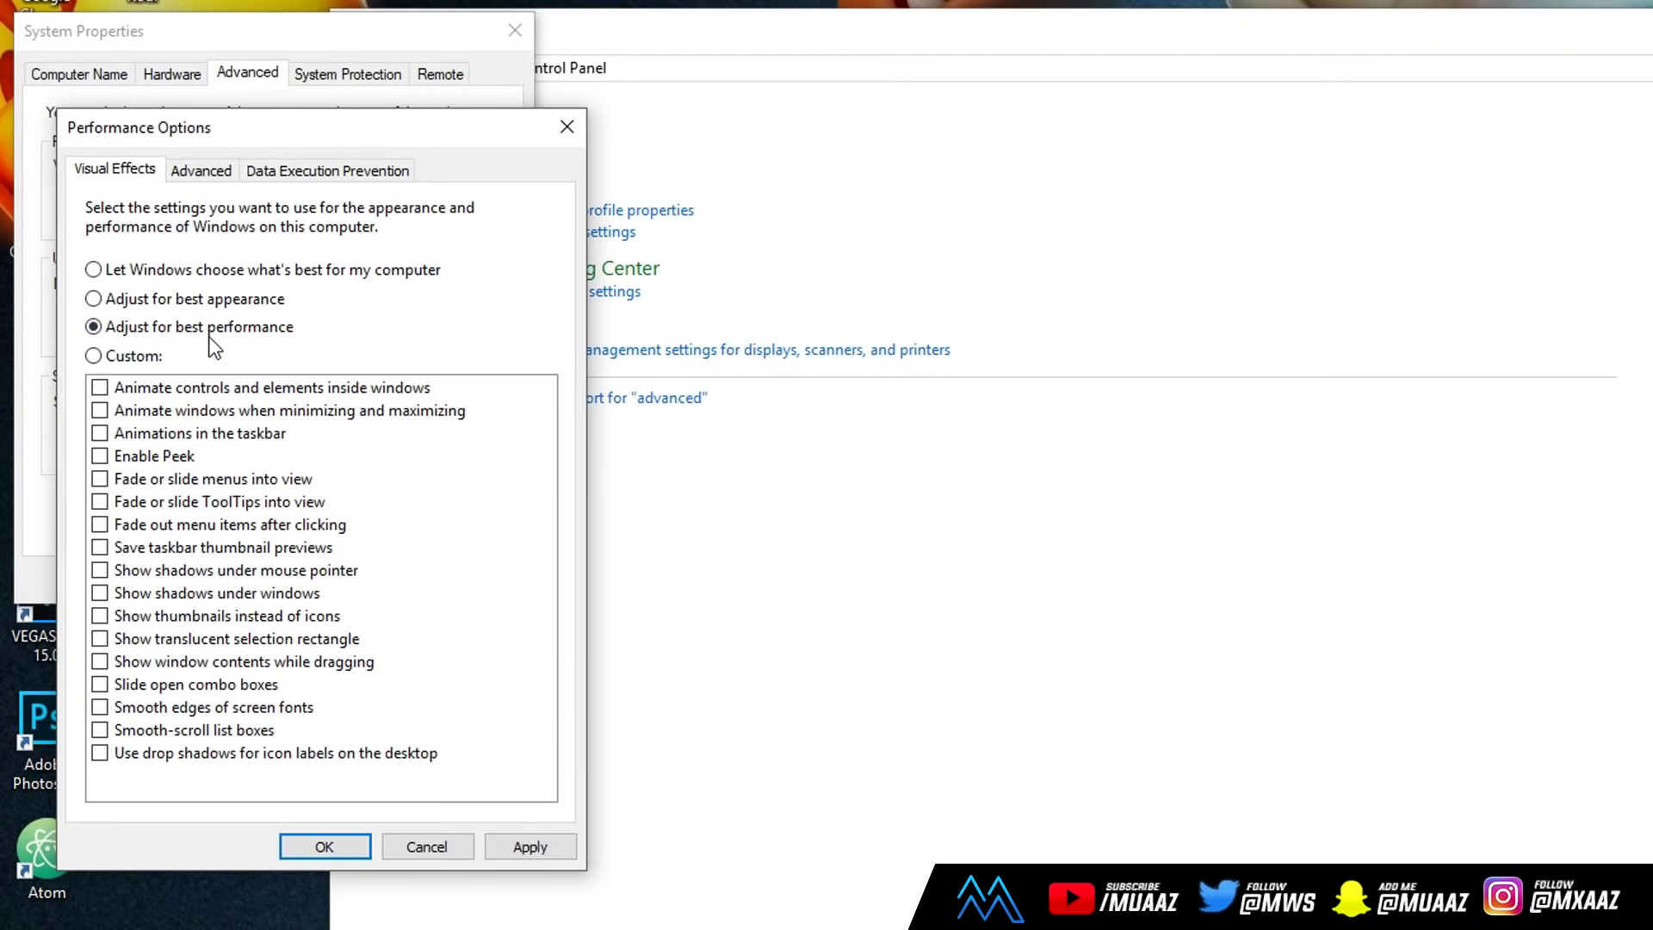